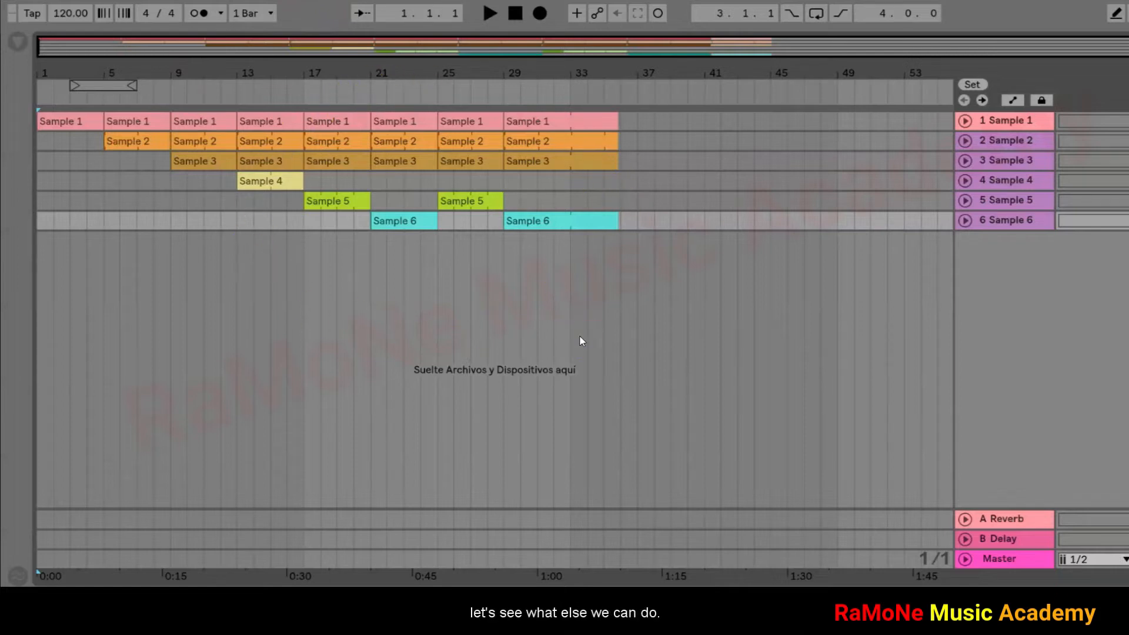
- Select the last clips of Sample 1, Sample 2, Sample 3 and Sample 6 individually and set their ends at bar 36
mouse_move(618, 121)
mouse_down()
mouse_move(593, 124)
mouse_move(641, 118)
mouse_move(600, 118)
mouse_move(618, 112)
mouse_up()
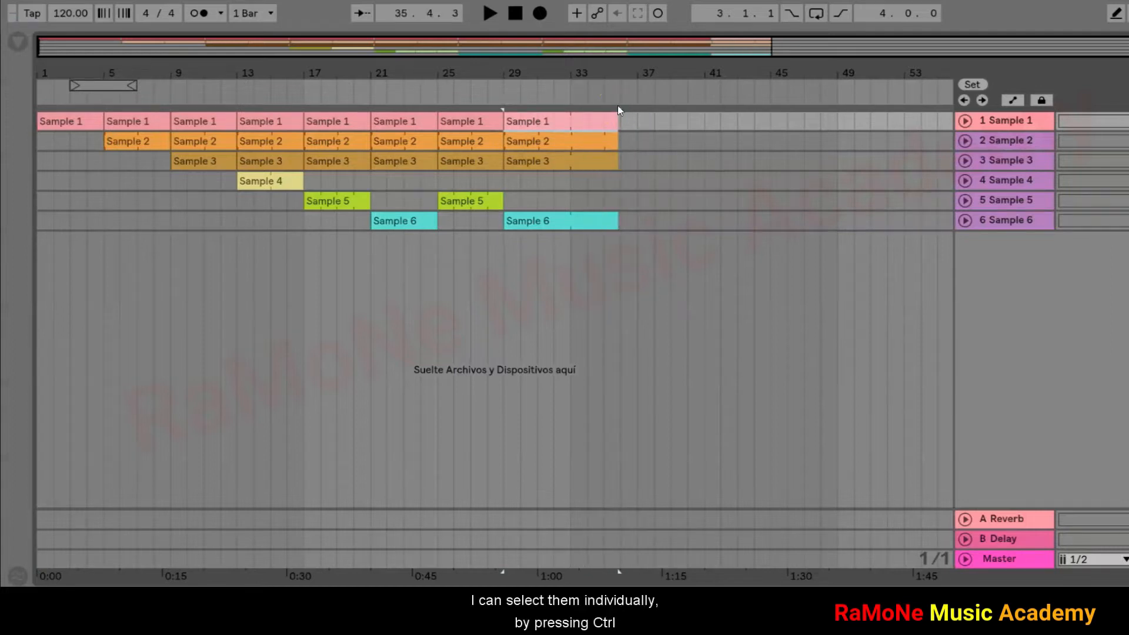
ctrl+click(582, 123)
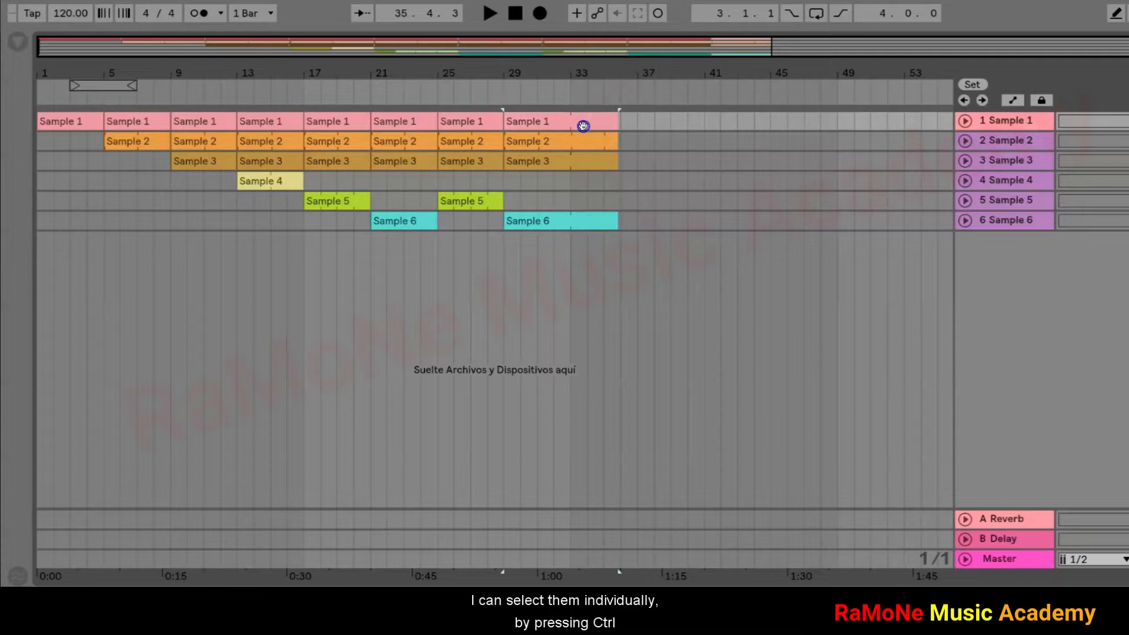
ctrl+click(582, 160)
ctrl+click(579, 222)
mouse_move(611, 125)
mouse_down()
mouse_move(574, 118)
mouse_move(702, 111)
mouse_move(599, 113)
mouse_move(619, 121)
mouse_up()
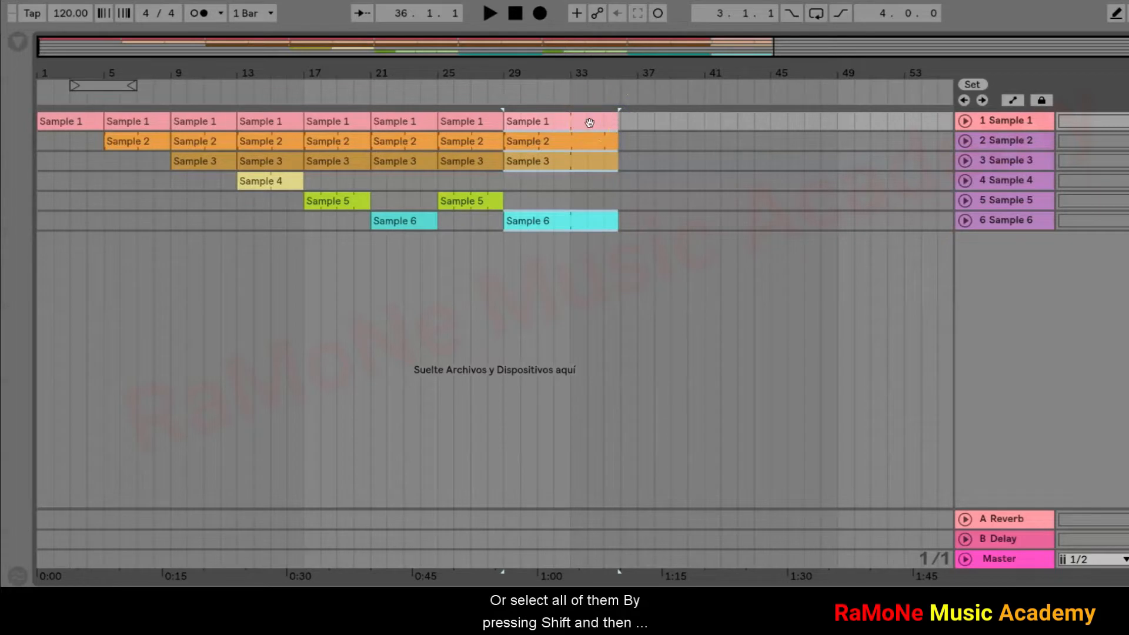
- Select the last clips from Sample 1 through Sample 6 as one range and extend their ends to bar 37
click(590, 123)
shift+click(590, 224)
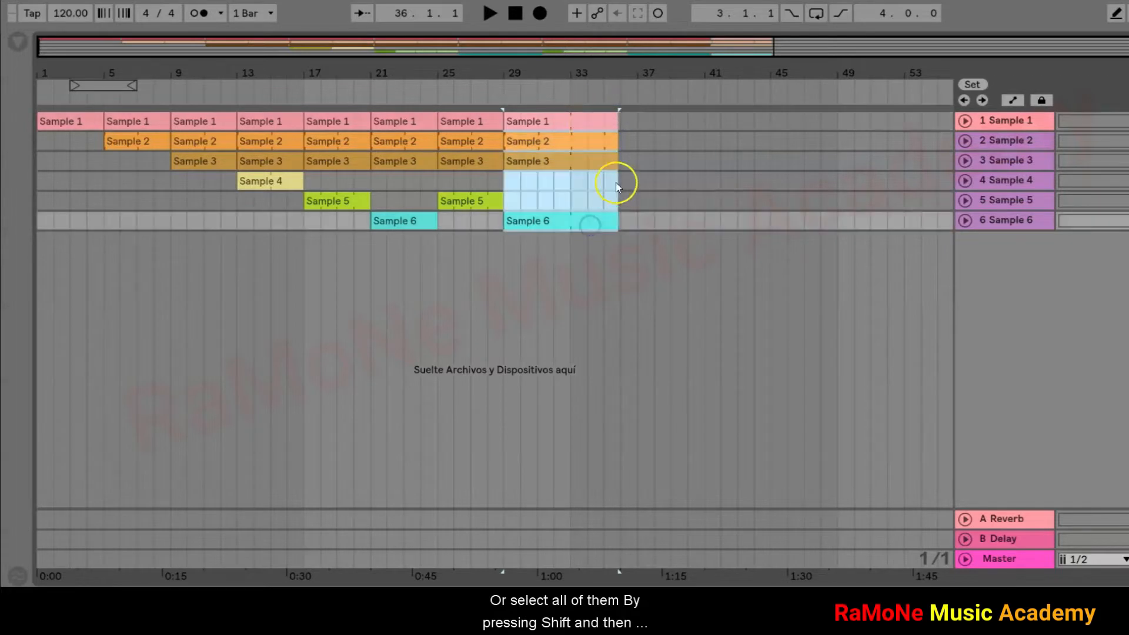
mouse_move(616, 118)
mouse_down()
mouse_move(573, 117)
mouse_move(705, 126)
mouse_move(636, 121)
mouse_up()
click(683, 200)
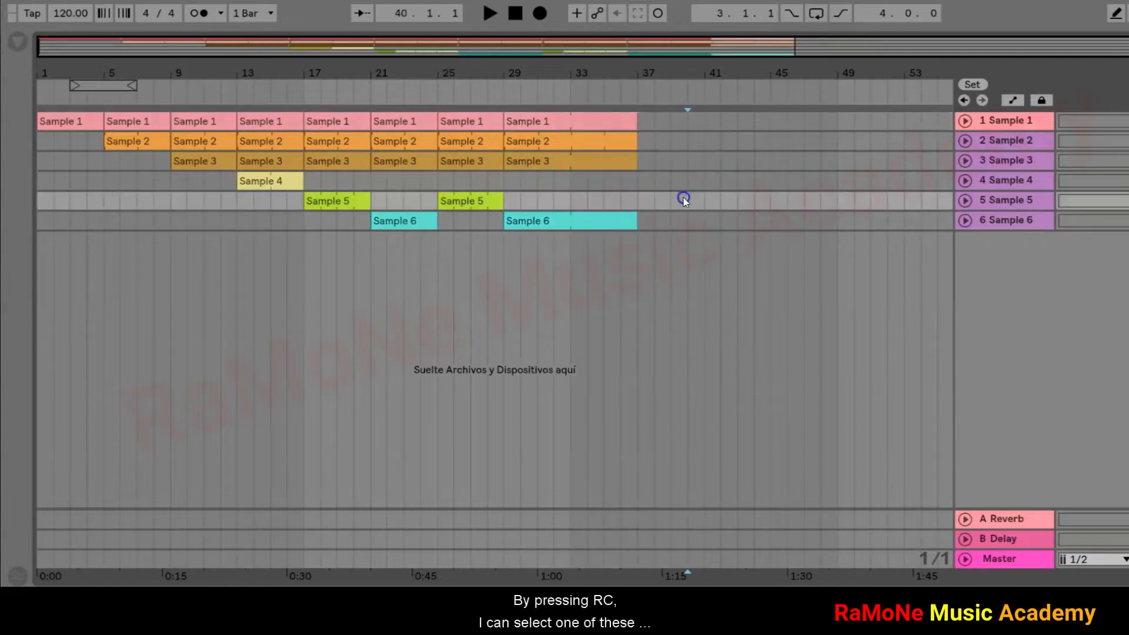
- Set the fixed grid to 1 Bar and try resizing the end of the last Sample 1 clip
right_click(684, 200)
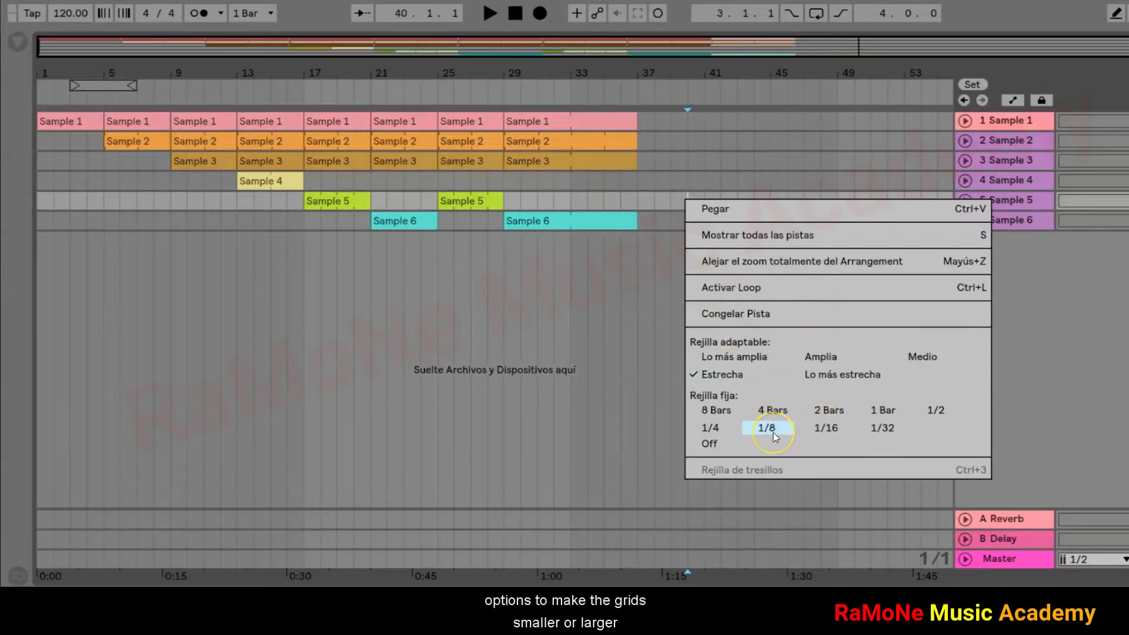
click(880, 410)
mouse_move(637, 121)
mouse_down()
mouse_move(690, 119)
mouse_move(639, 126)
mouse_up()
- Set the fixed grid to 2 Bars and try extending the end of the last Sample 1 clip
right_click(694, 175)
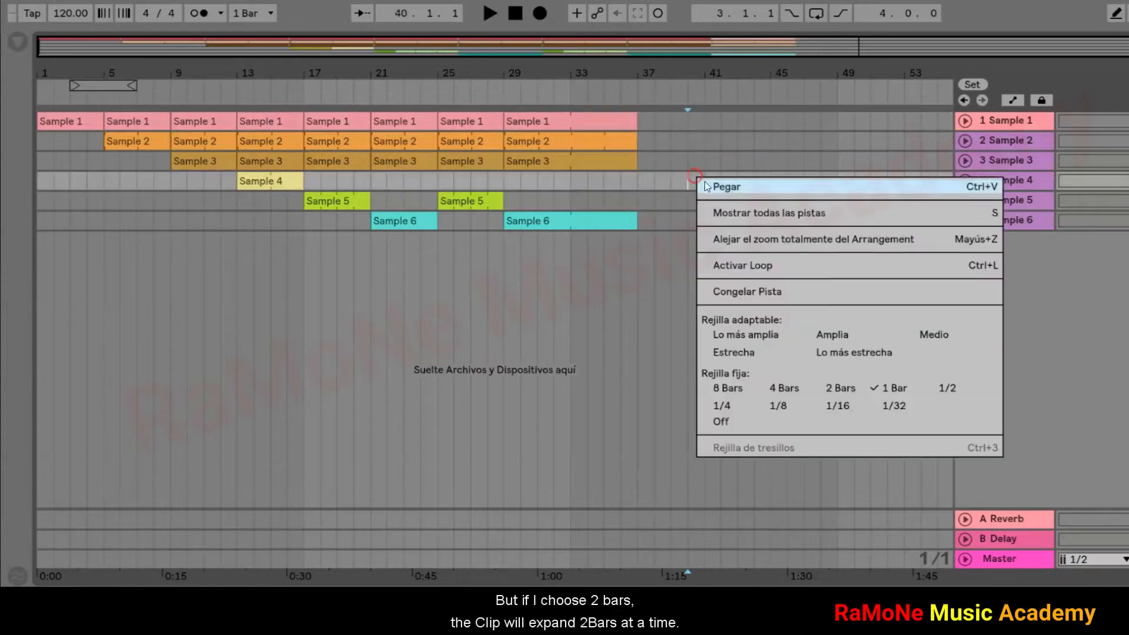
click(841, 392)
mouse_move(638, 122)
mouse_down()
mouse_move(768, 123)
mouse_move(653, 127)
mouse_up()
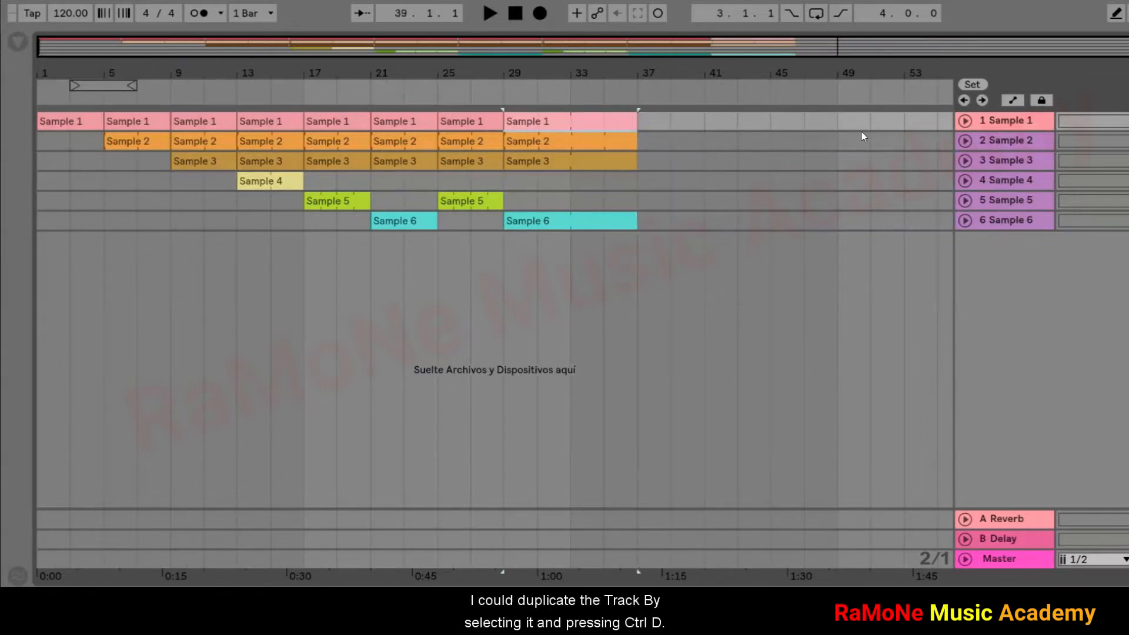
- Duplicate the whole Sample 1 track and undo the duplication
click(1003, 122)
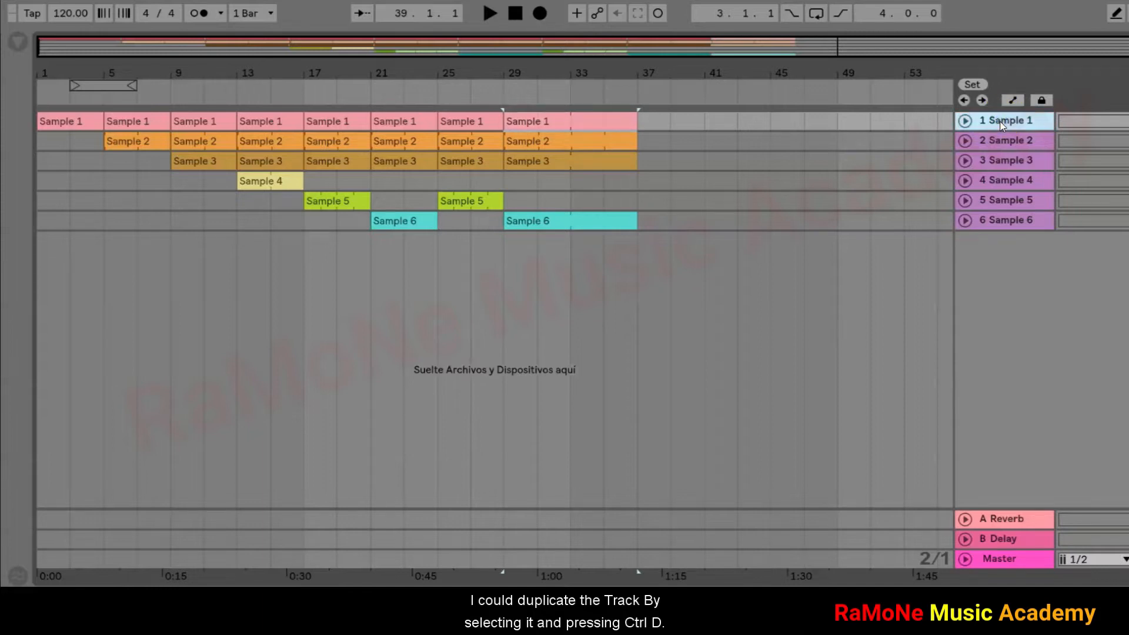
key(ctrl+d)
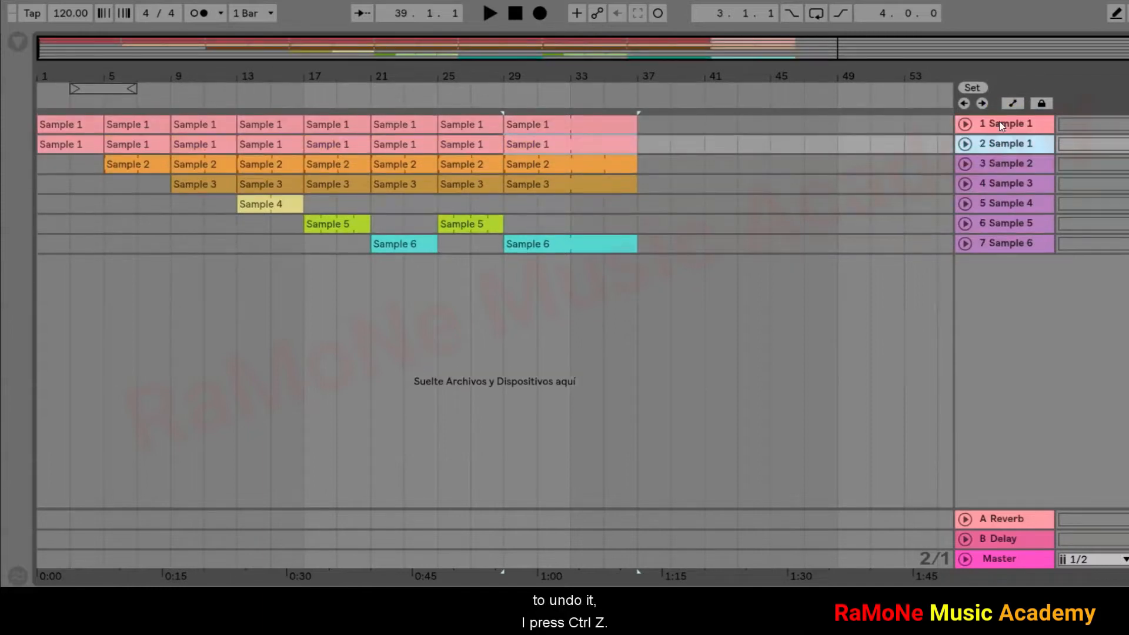
key(ctrl+z)
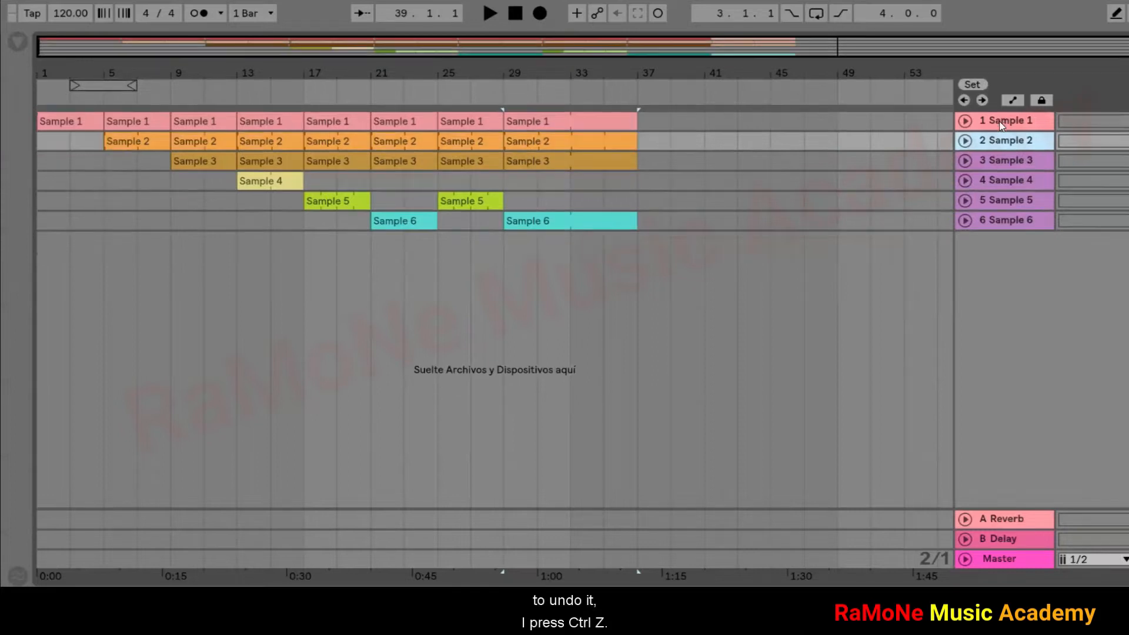
- Select all clips on the Sample 1 track and change their color to orange
click(616, 123)
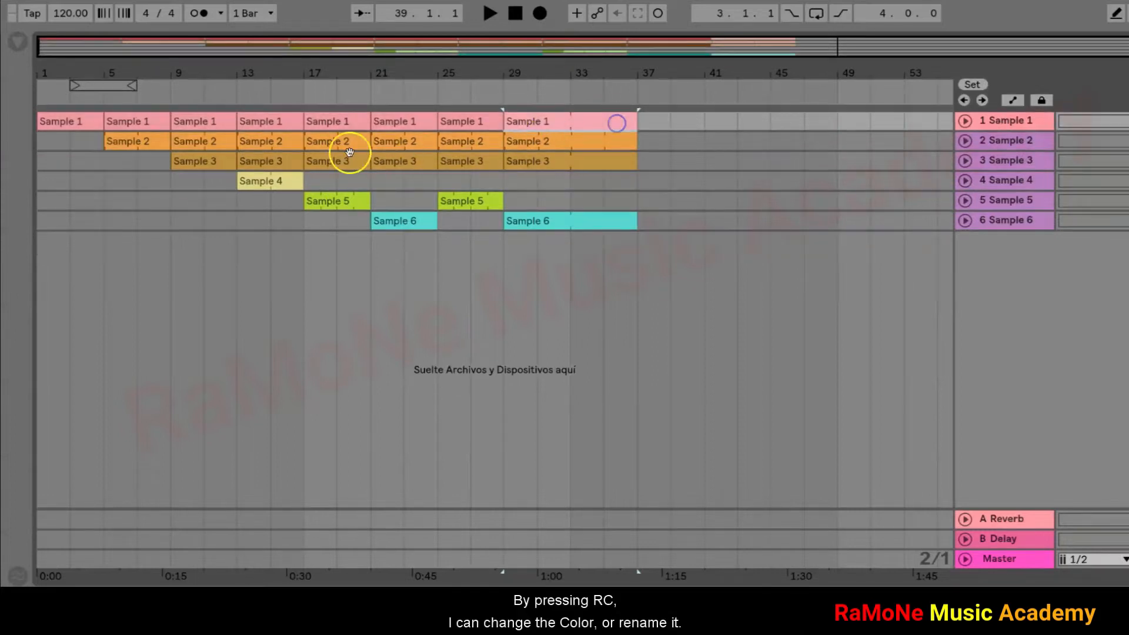
shift+click(65, 123)
right_click(394, 121)
click(428, 476)
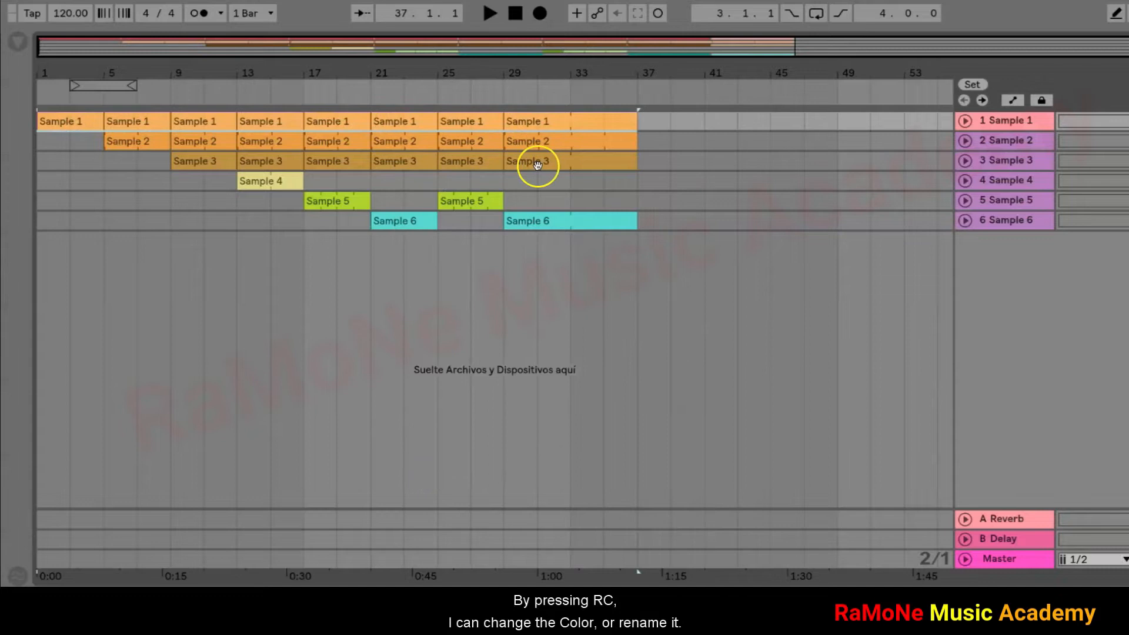
- Rename the second Sample 5 clip, at bar 25, as renombrar
right_click(460, 204)
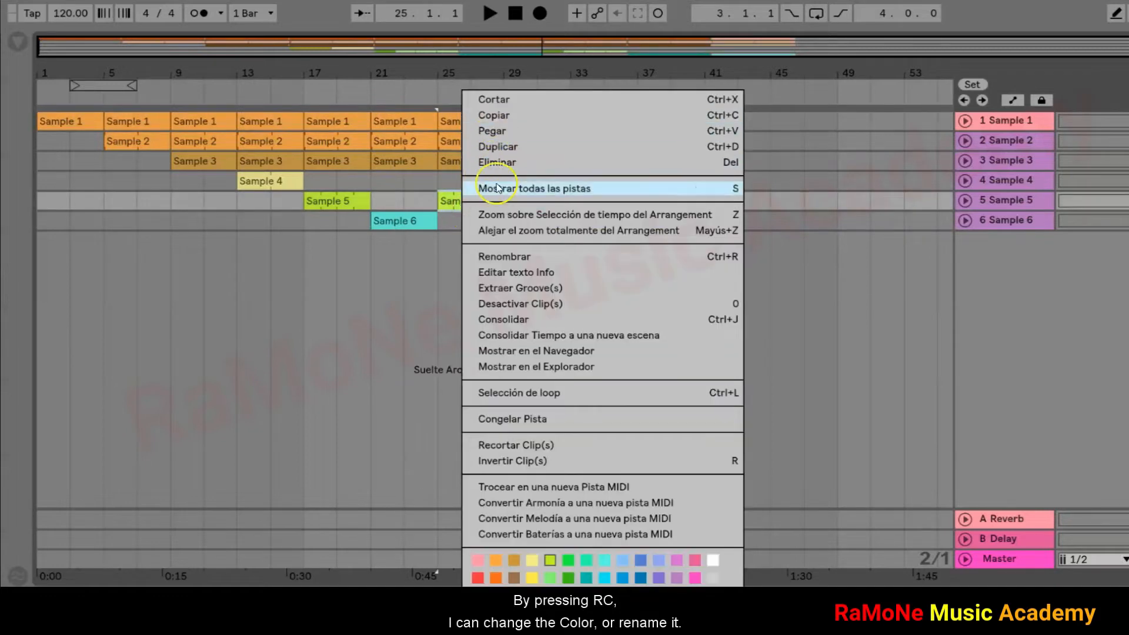
click(496, 257)
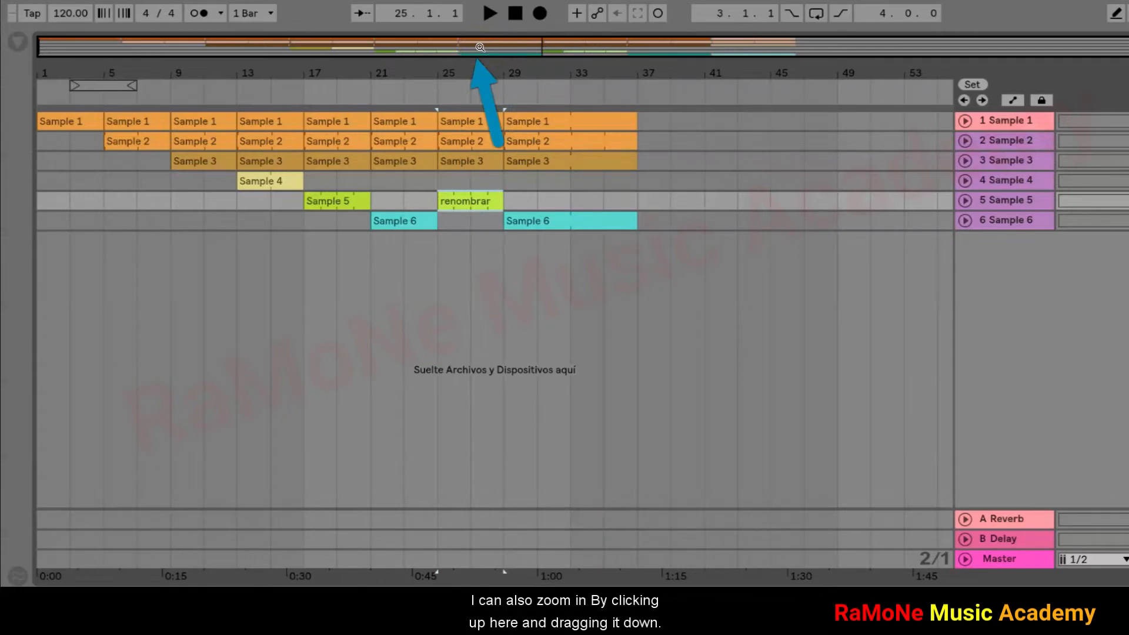
- Move the four-bar loop region to start at bar 29, activate looping and play it
drag(485, 46, 487, 47)
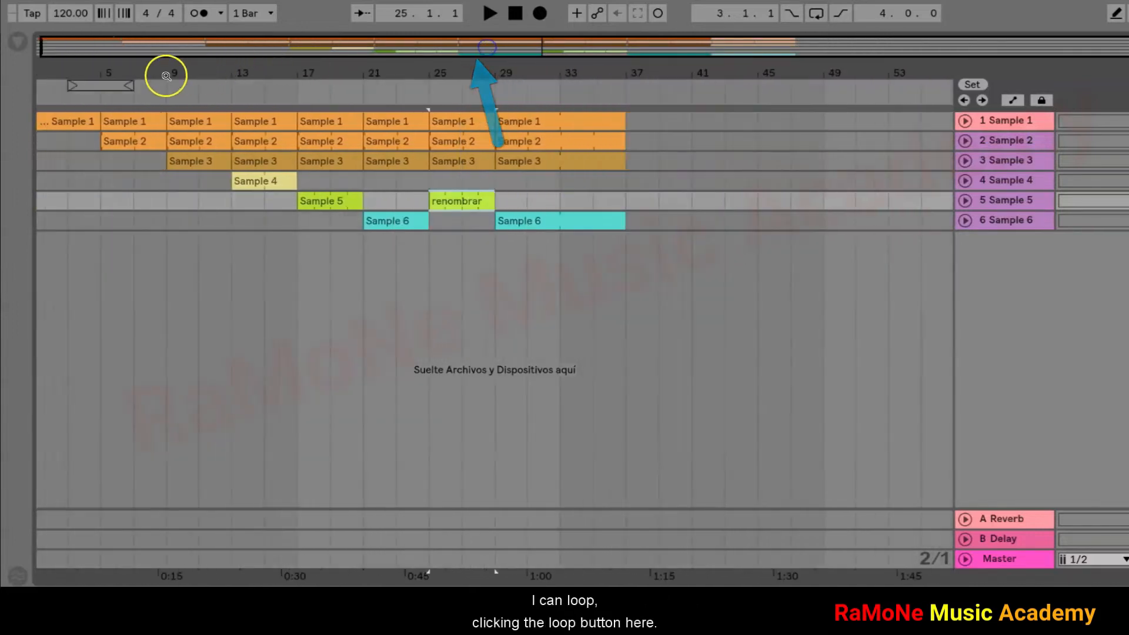
drag(105, 89, 550, 90)
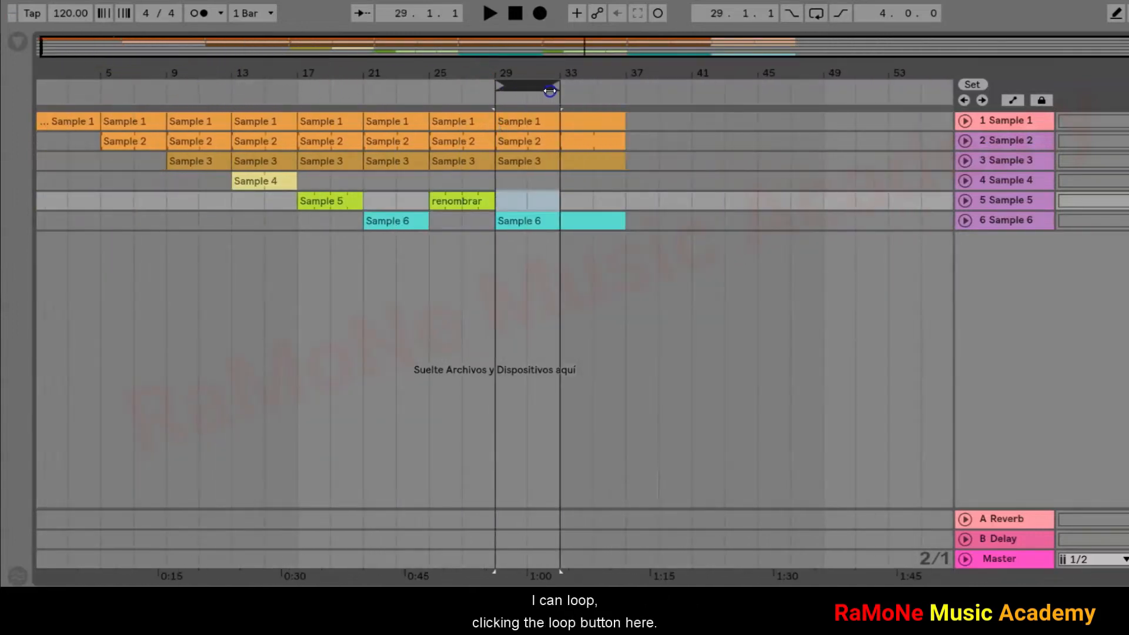
click(816, 14)
click(489, 13)
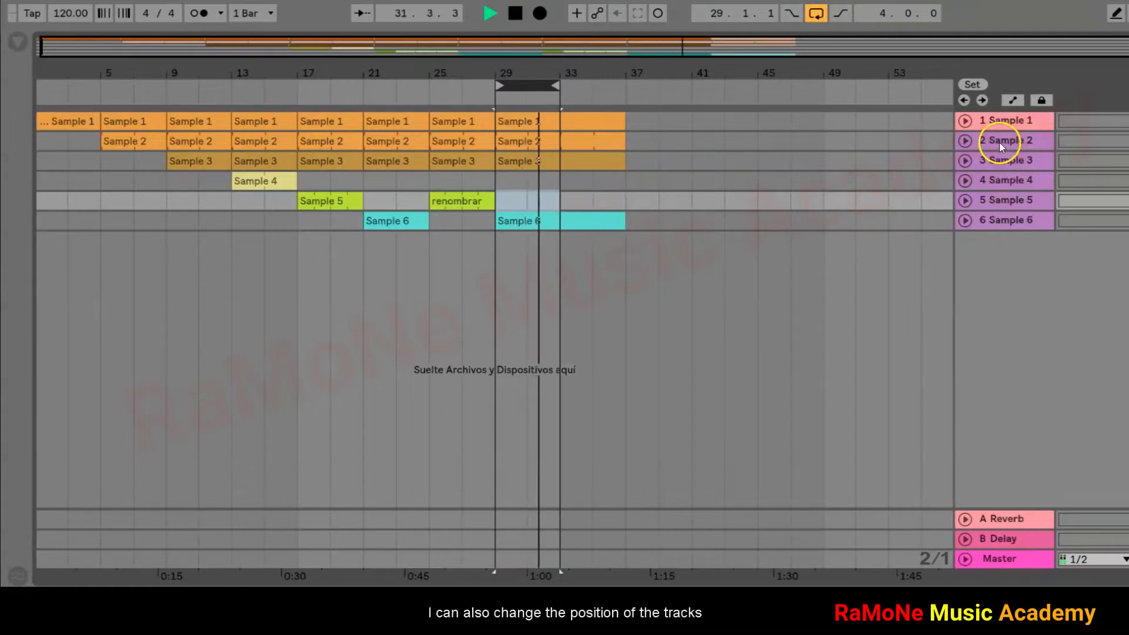
- Move the Sample 2 track below the Sample 6 track
drag(1001, 146, 1006, 223)
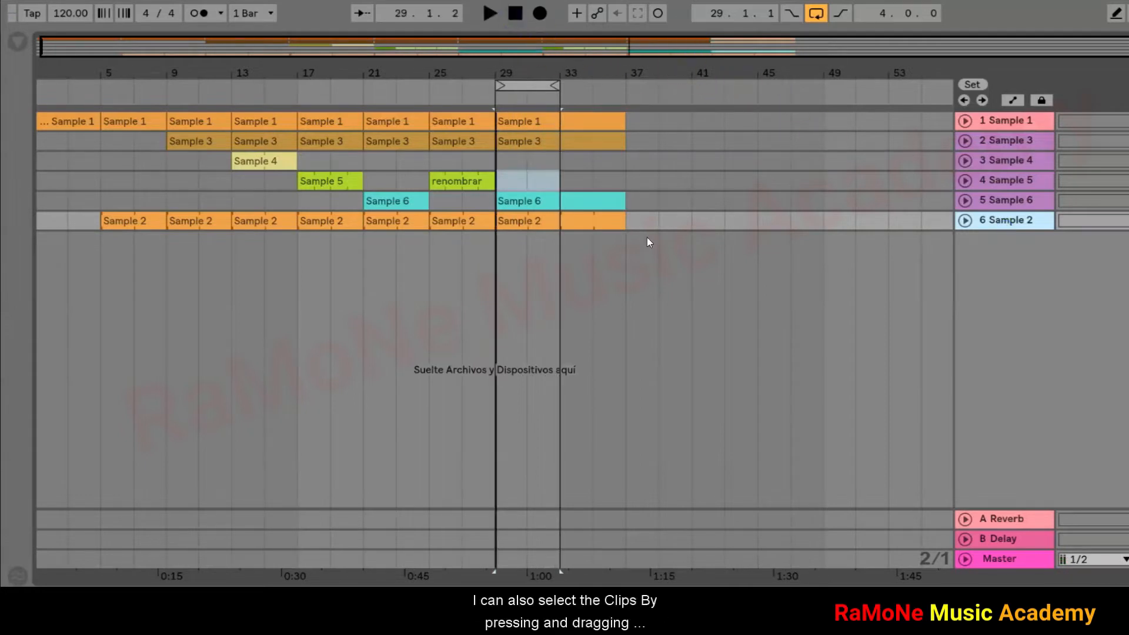
- Delete the clip sections after bar 33 on all tracks, and duplicate the clips between bars 29 and 33 into that space
drag(647, 236, 574, 120)
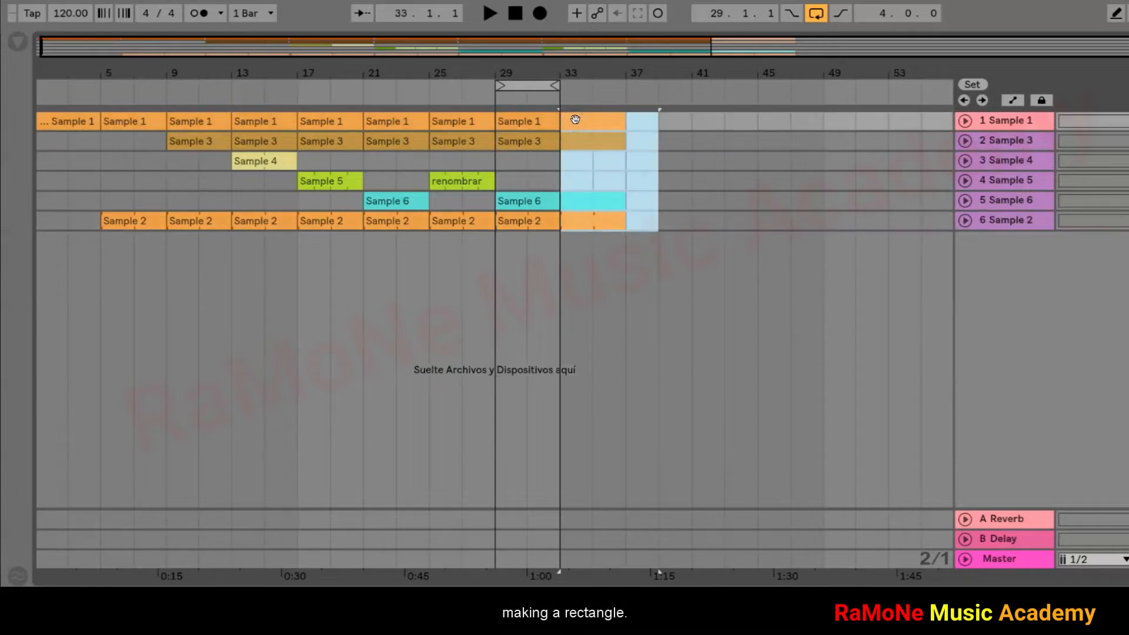
key(Delete)
key(Right)
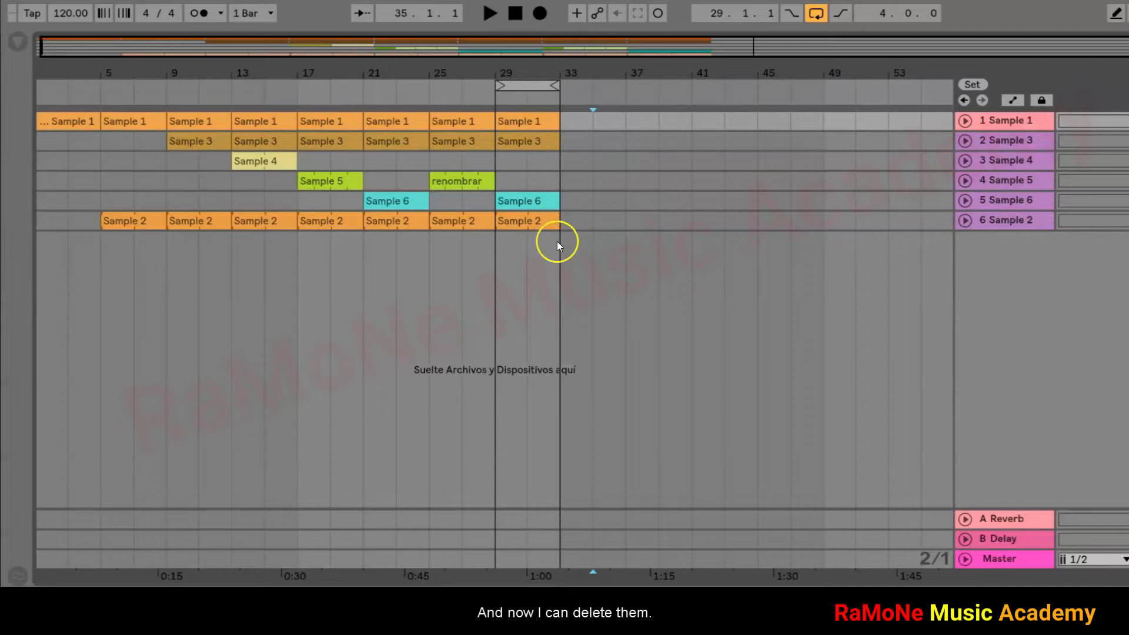
drag(557, 230, 498, 125)
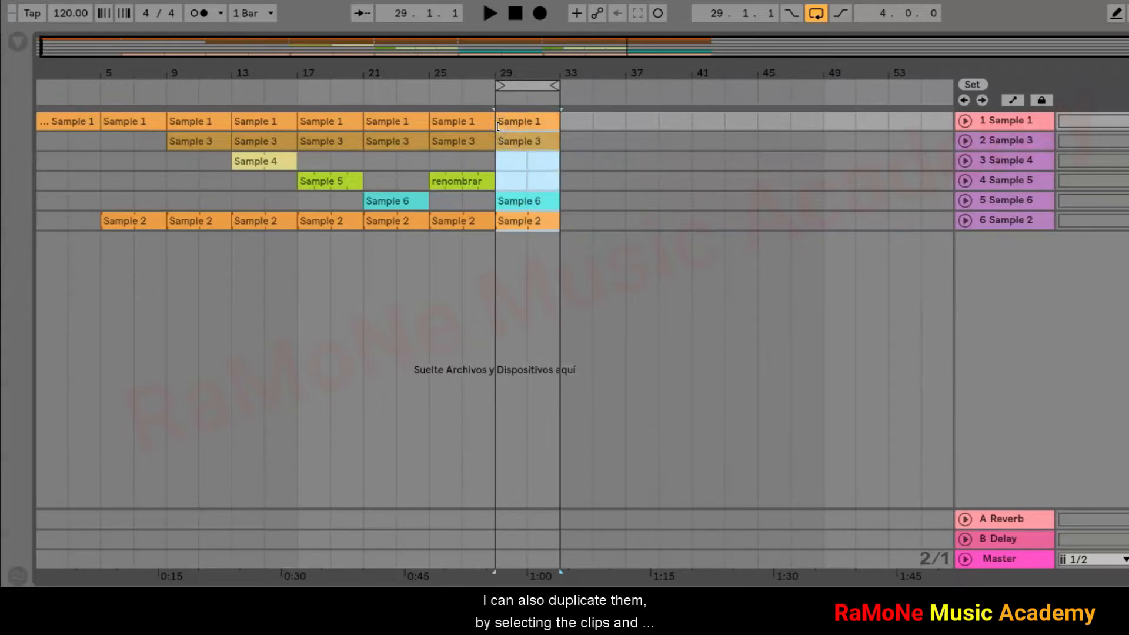
key(ctrl+d)
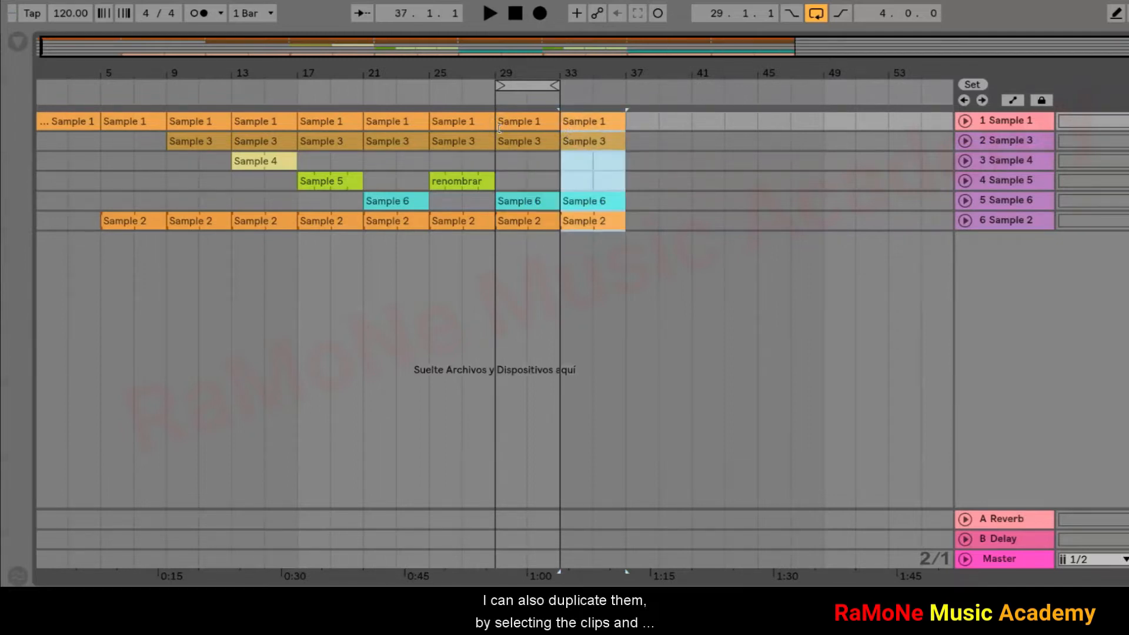
- With the fixed grid at 1/8, shorten the clips starting at bar 33 to about half a bar and duplicate them three times
right_click(665, 212)
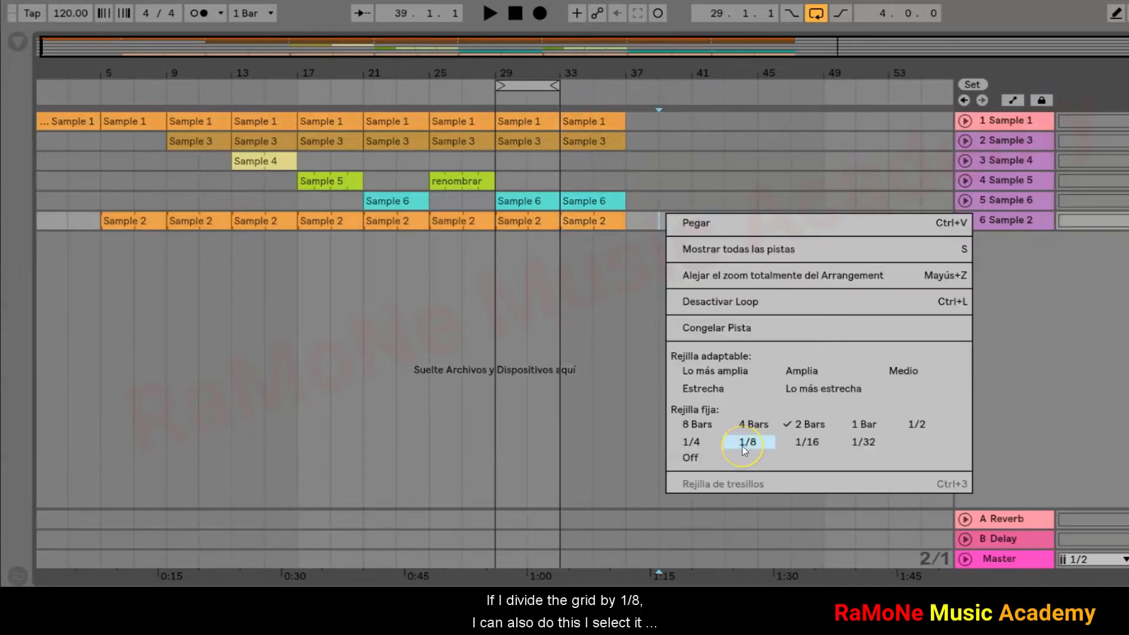
click(743, 444)
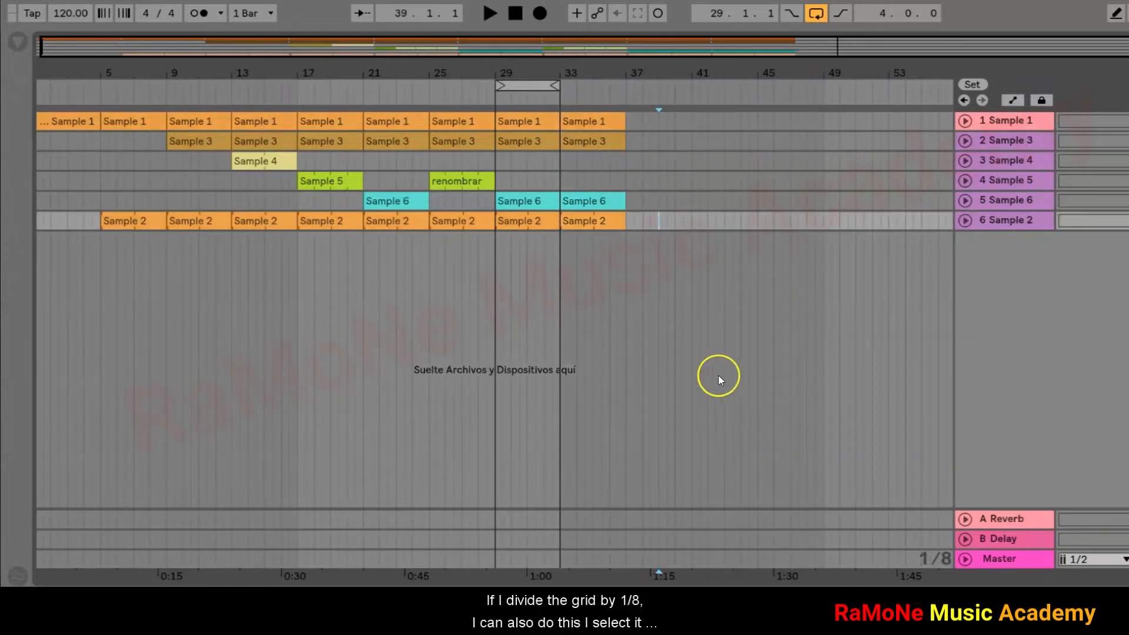
drag(640, 224, 560, 142)
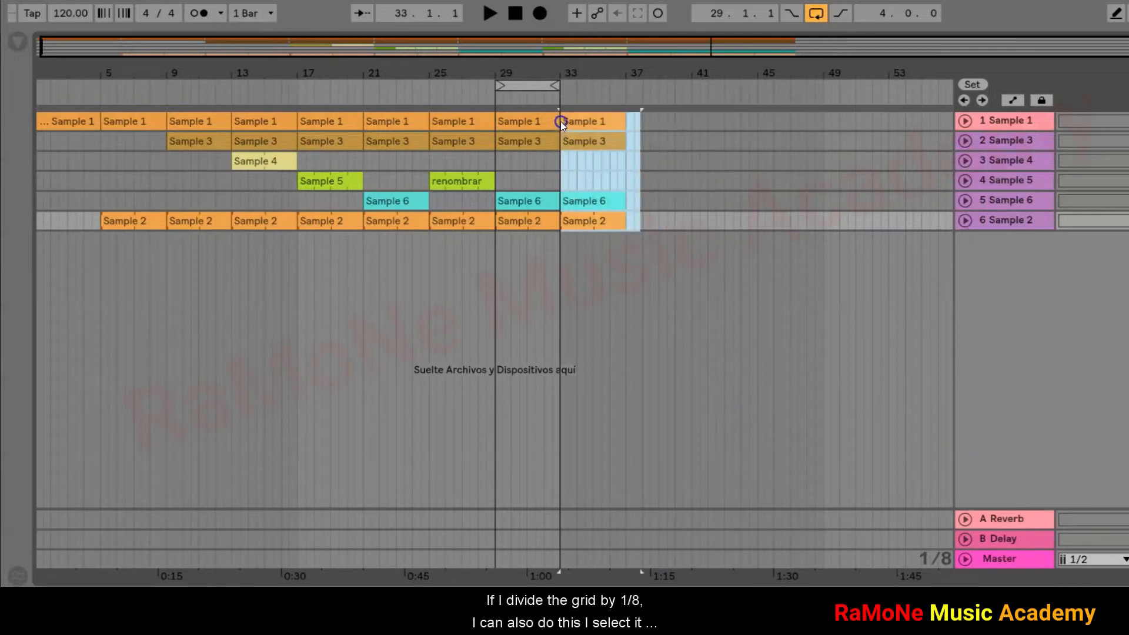
drag(626, 121, 568, 122)
key(ctrl+d)
key(ctrl+d)
key(ctrl+d)
click(633, 242)
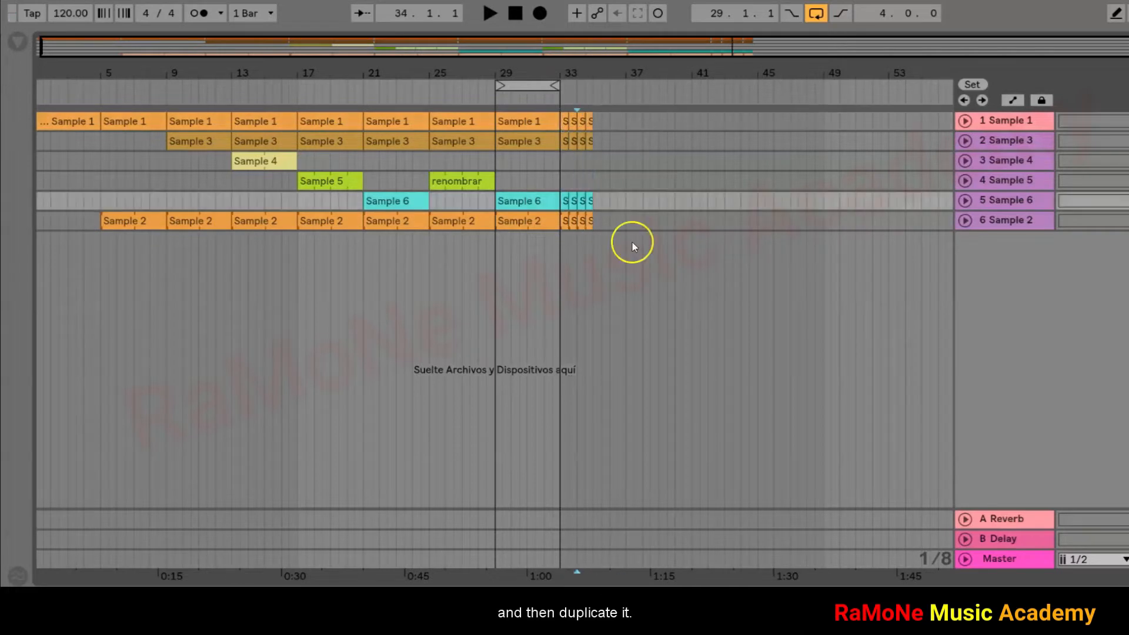
- Set the fixed grid to 1 Bar, and copy the clips between bars 29 and 33 on all tracks to bar 35
right_click(617, 248)
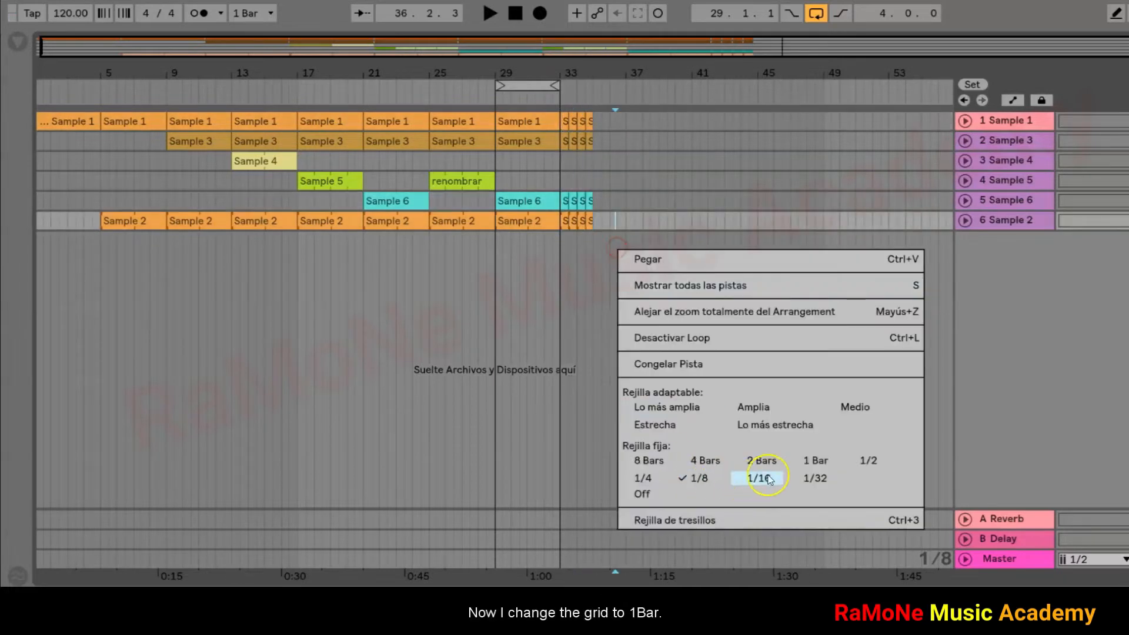
click(815, 461)
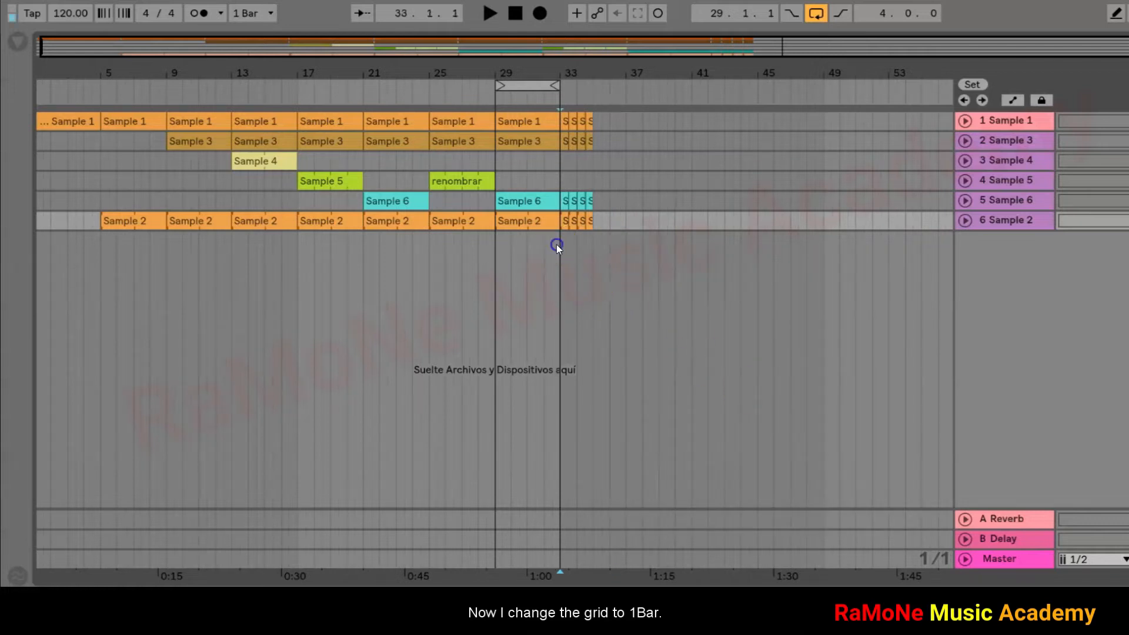
drag(552, 230, 520, 121)
right_click(519, 122)
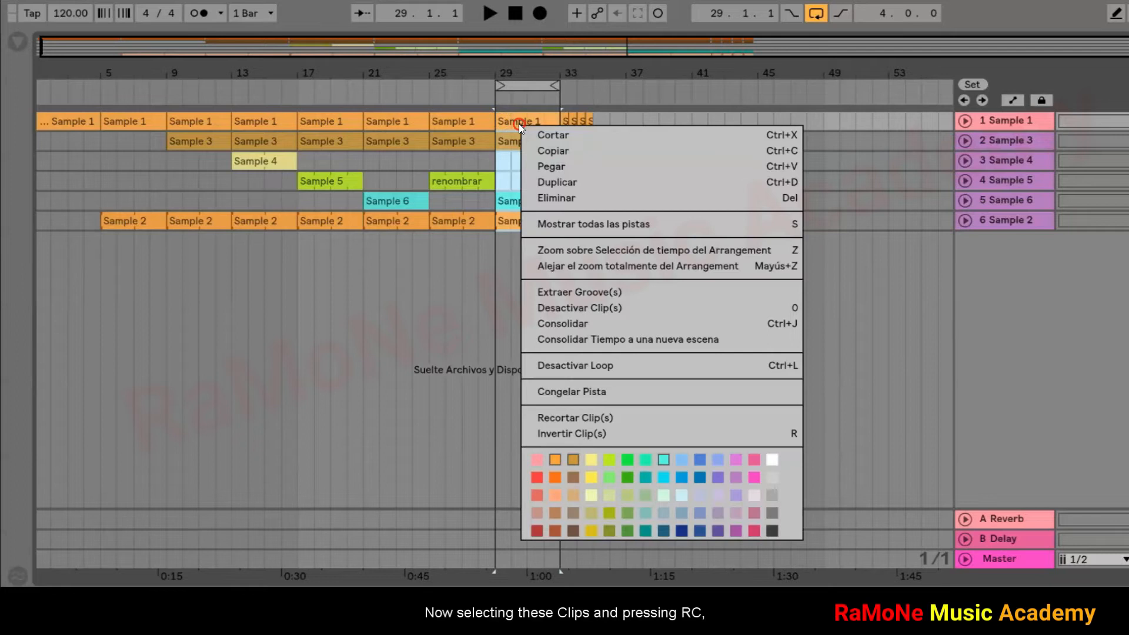
click(556, 155)
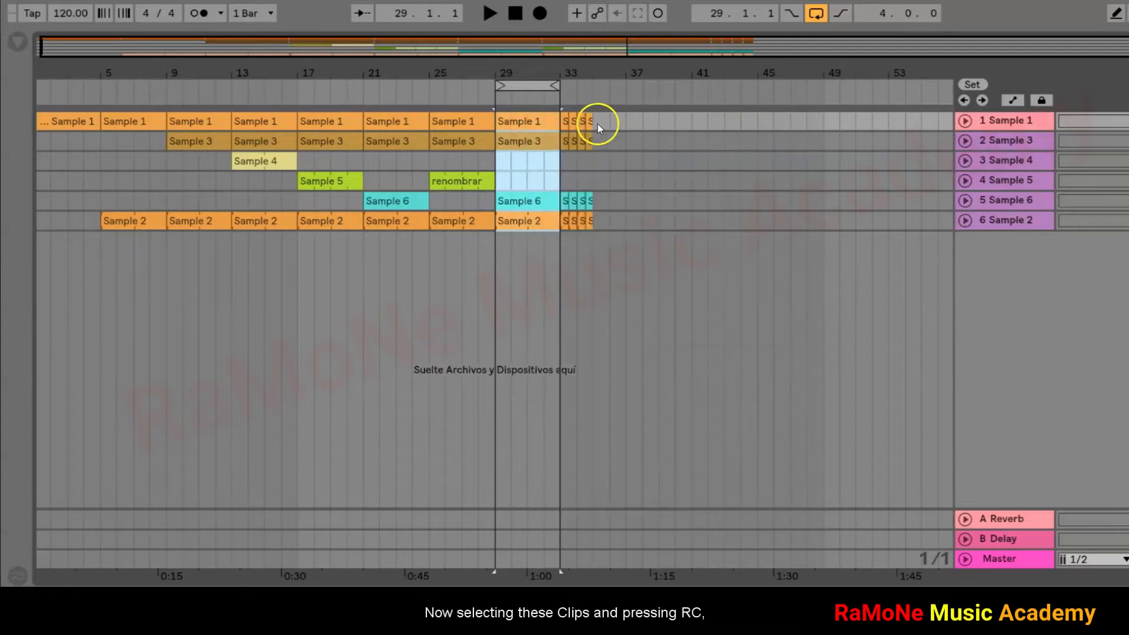
click(598, 123)
right_click(597, 123)
click(618, 134)
- Extend the loop's end to bar 39, and play the looped section before stopping playback
click(553, 87)
drag(557, 87, 658, 87)
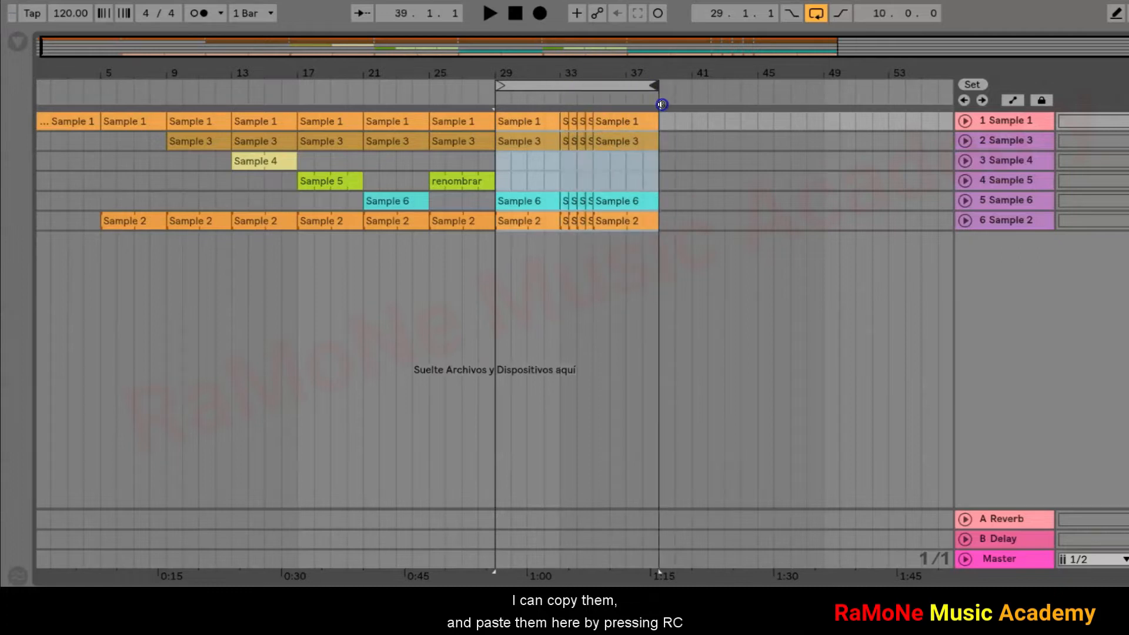
drag(549, 43, 551, 45)
click(490, 13)
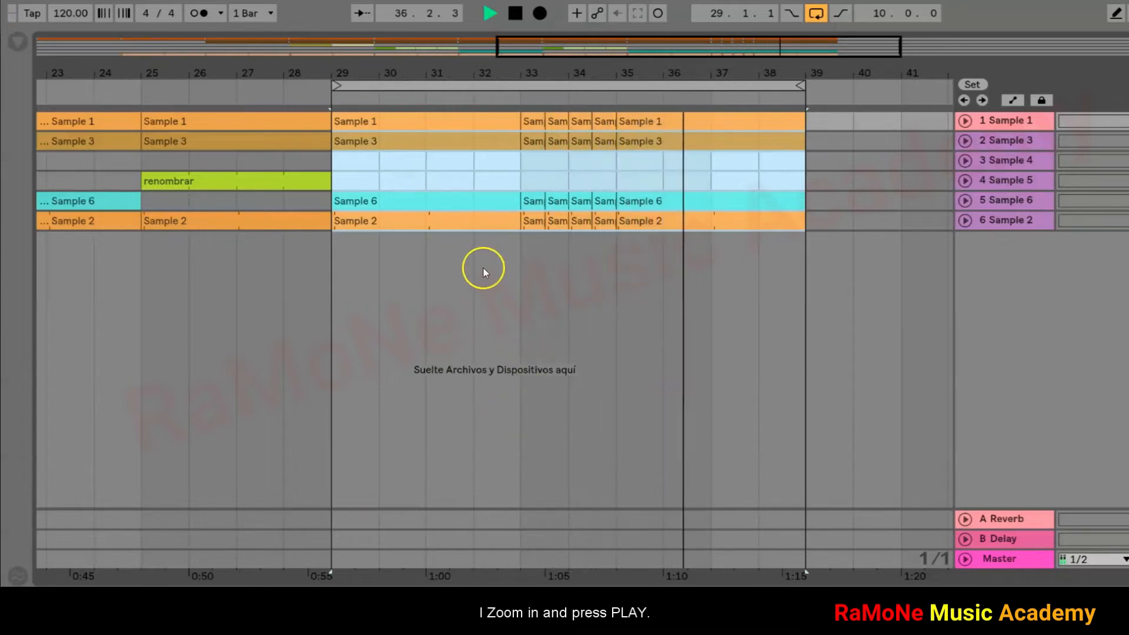
click(516, 14)
- Delete the clips between bars 35 and 39 on all tracks, and undo the deletion
click(807, 247)
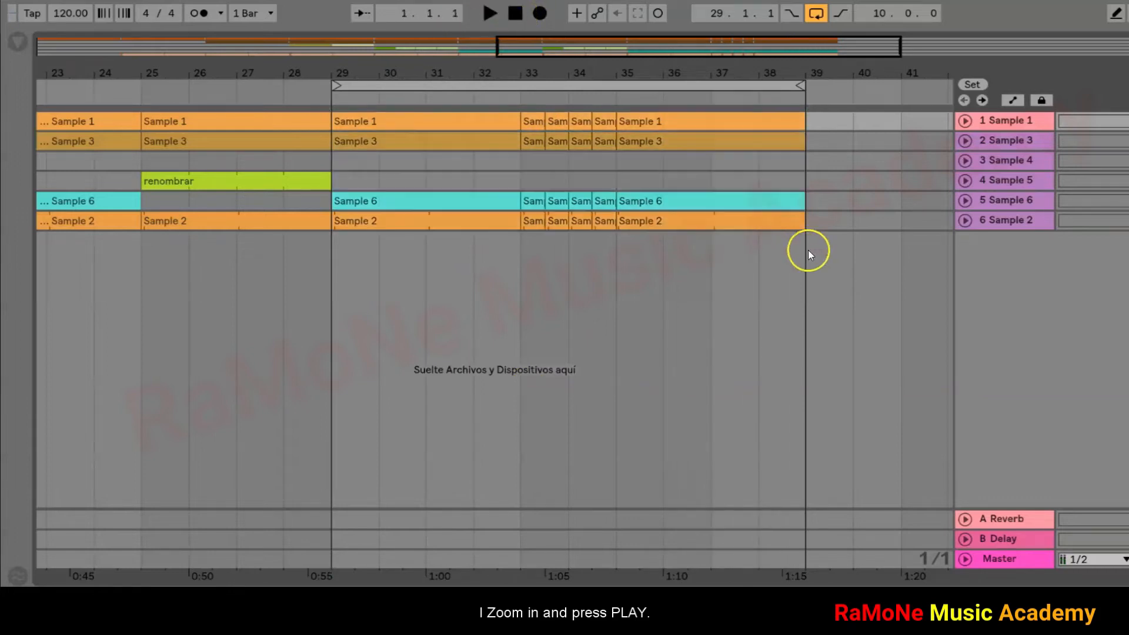
drag(795, 227, 623, 120)
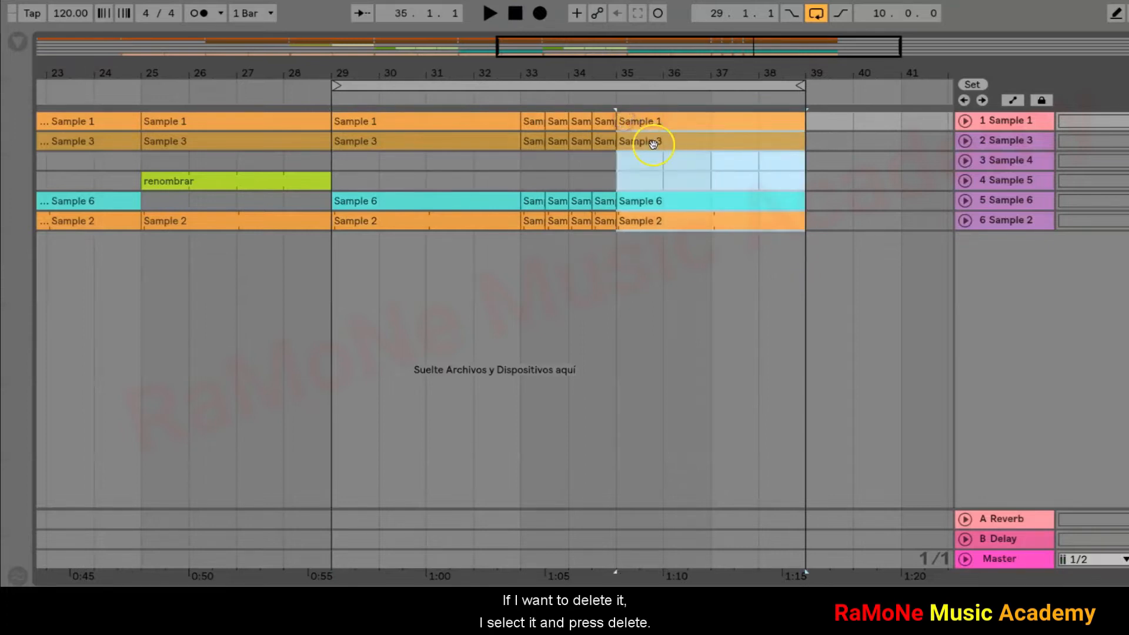
key(Delete)
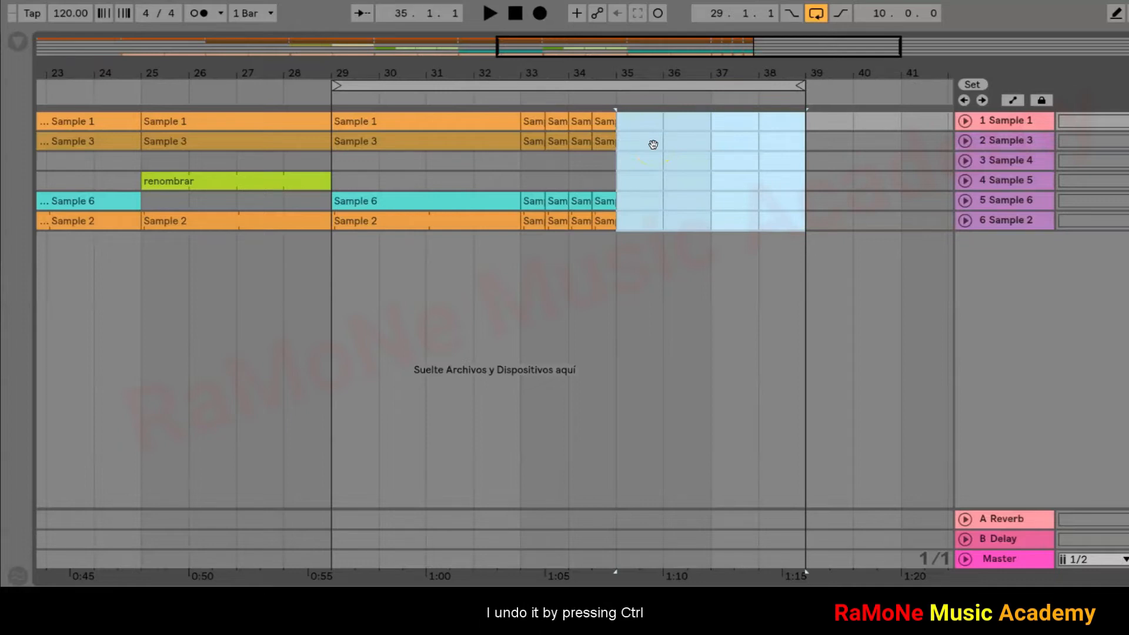
key(ctrl+z)
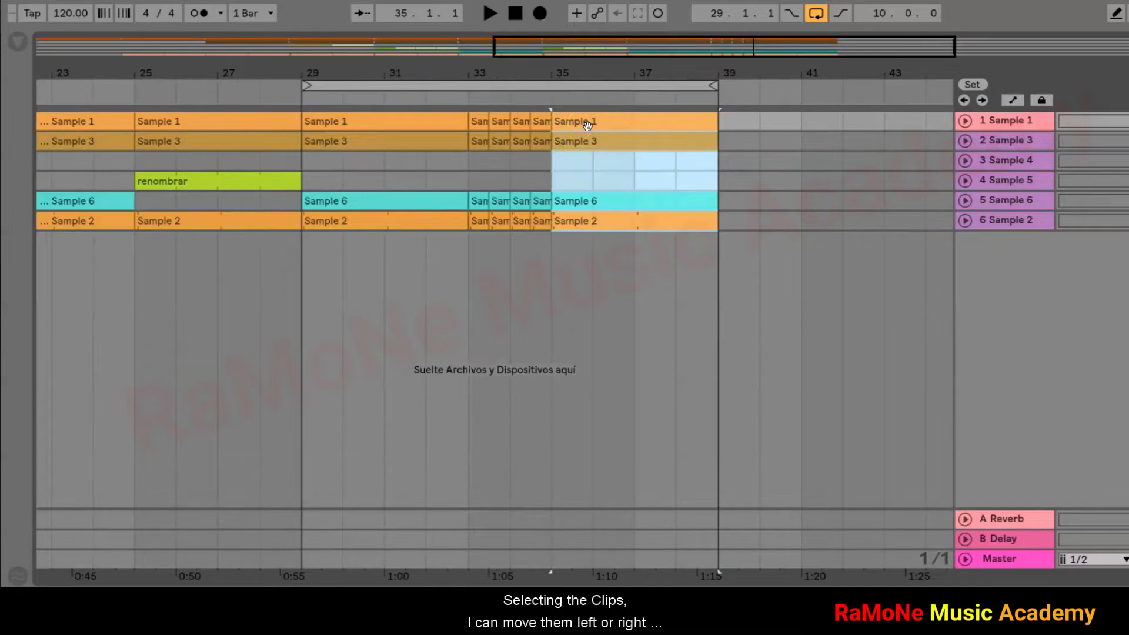
- Move the clips between bars 35 and 39 to bar 38, and nudge them forward and back in one-bar steps to bar 36
drag(626, 123, 771, 124)
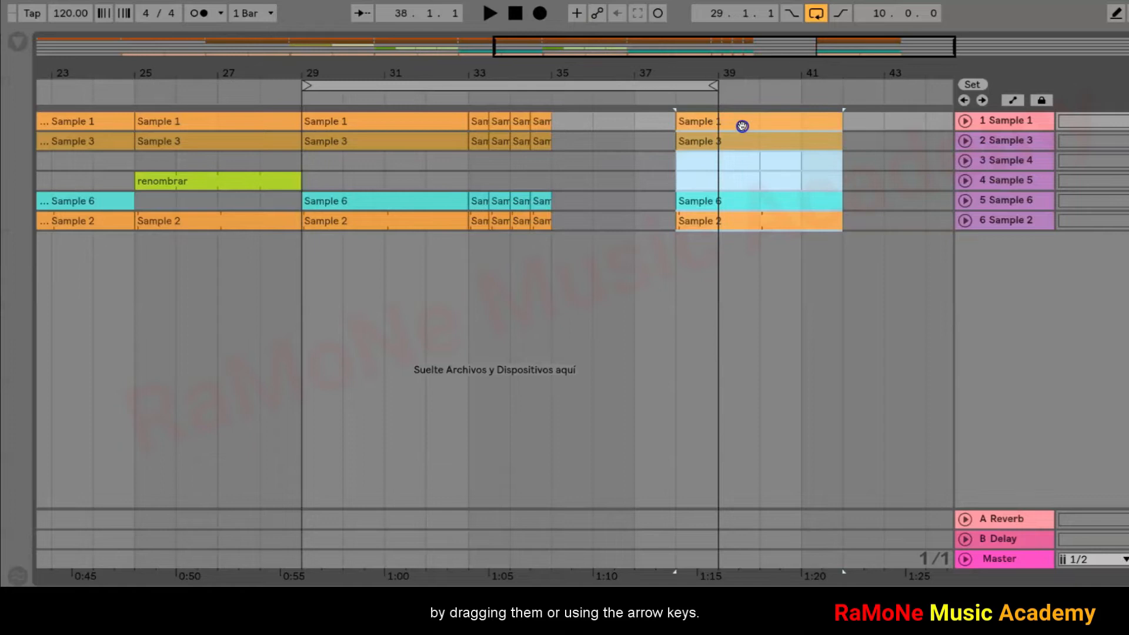
key(Right)
key(Right)
key(Left)
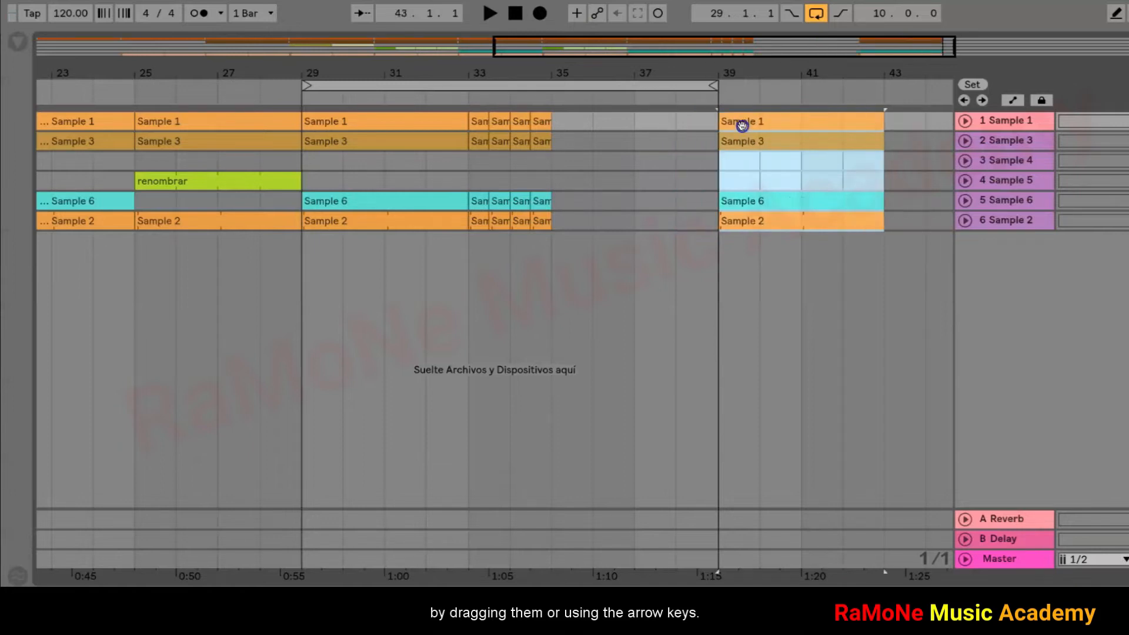
key(Left)
key(Left)
key(Left)
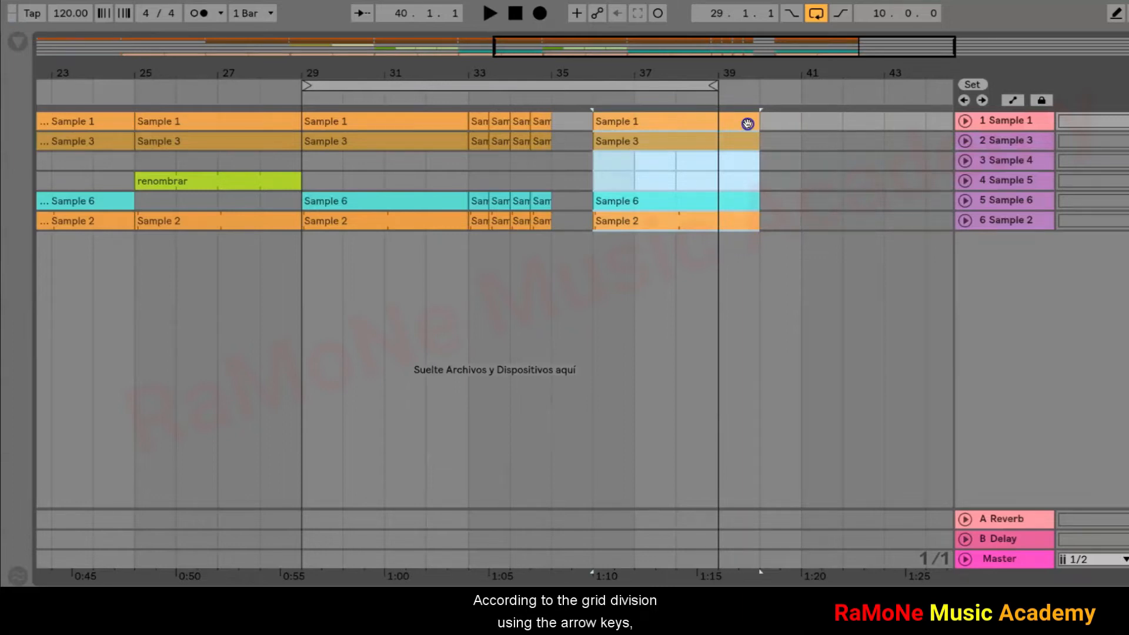
- Set the fixed grid to 1/8, and nudge the clips starting at bar 36 forward in small steps to between bars 38 and 39
right_click(795, 192)
click(875, 426)
drag(764, 253, 594, 127)
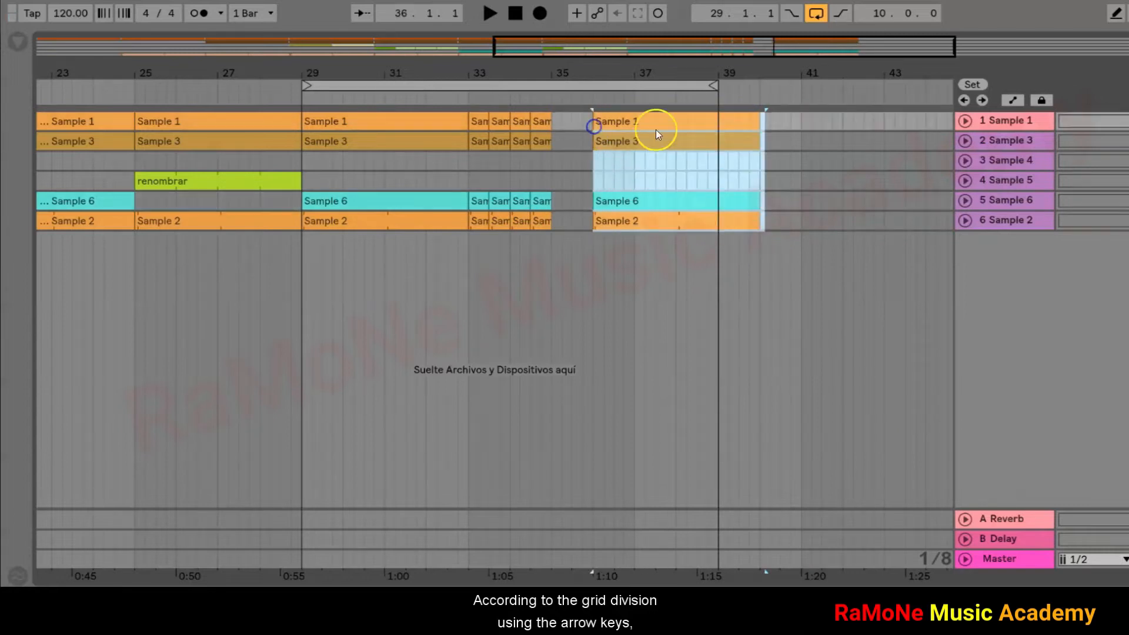
key(Right)
key(Right)
key(Right)
key(Right)
key(Right)
key(Right)
key(Right)
key(Right)
key(Right)
key(Right)
key(Right)
key(Right)
key(Right)
key(Right)
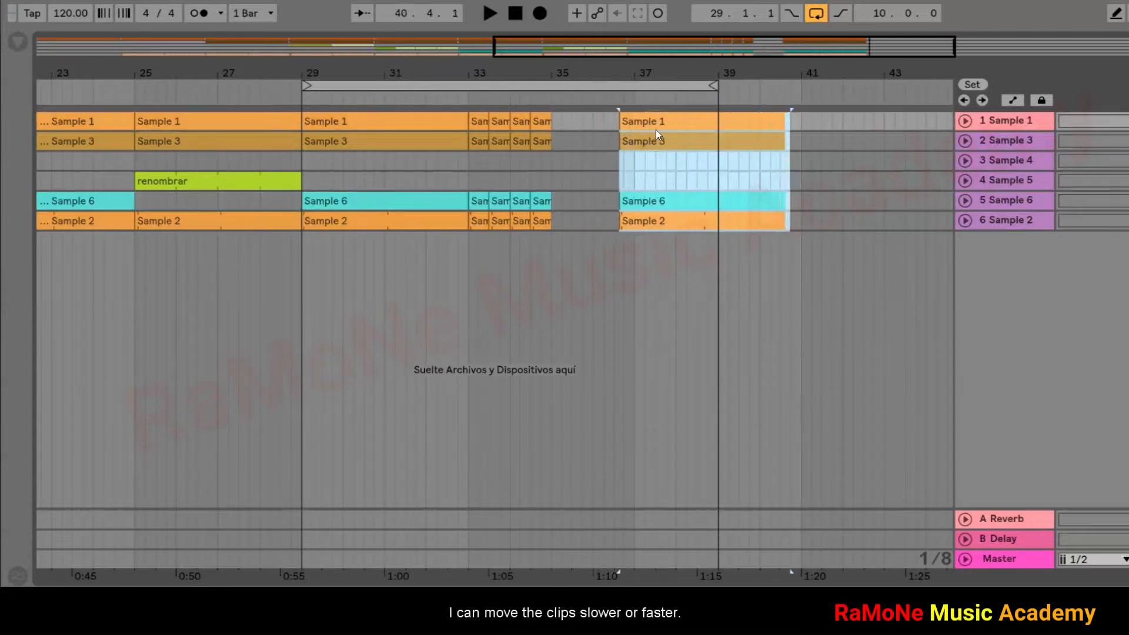
key(Right)
key(Right)
key(Right)
key(Right)
key(Right)
key(Right)
key(Right)
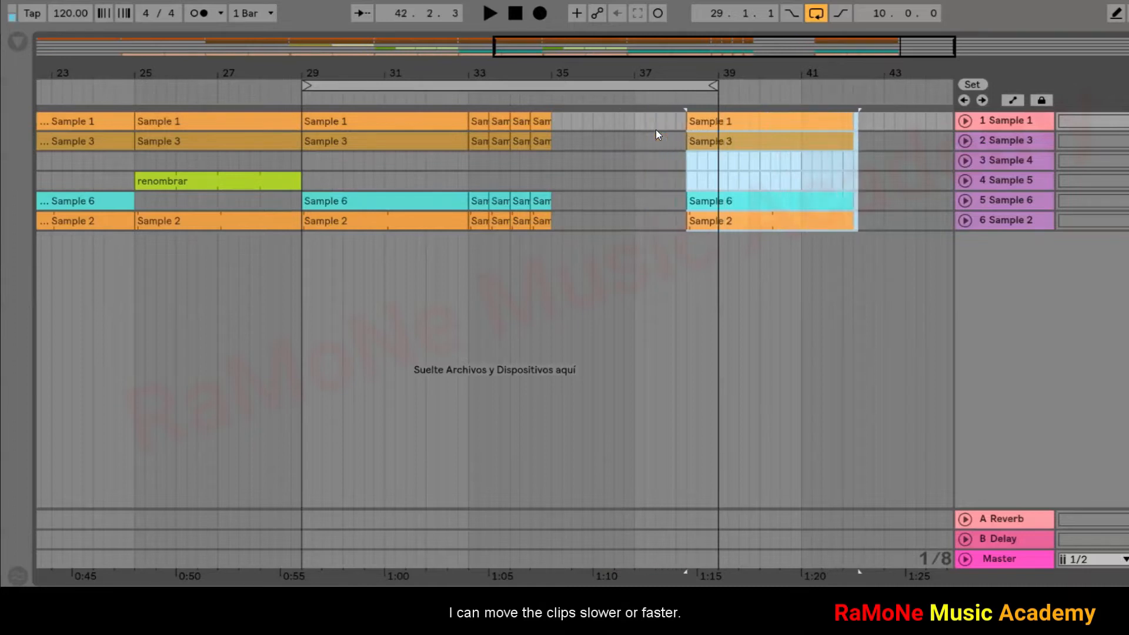
- Set the fixed grid to 2 Bars, and nudge the selected clips back to bar 35 before deselecting them
right_click(823, 312)
click(926, 573)
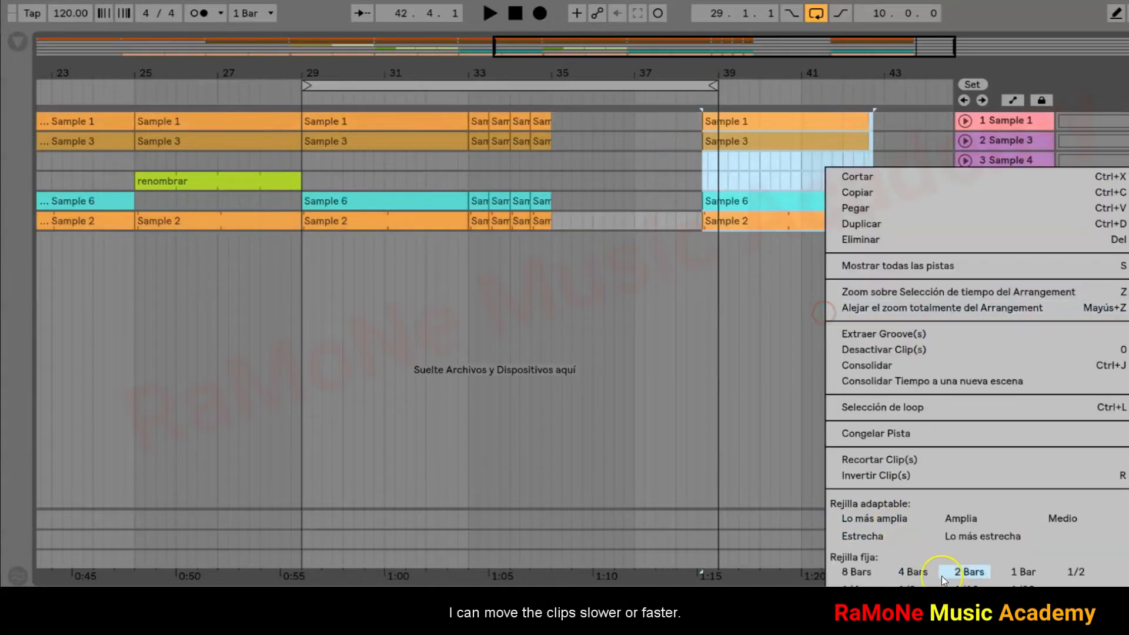
click(904, 267)
key(Left)
key(Left)
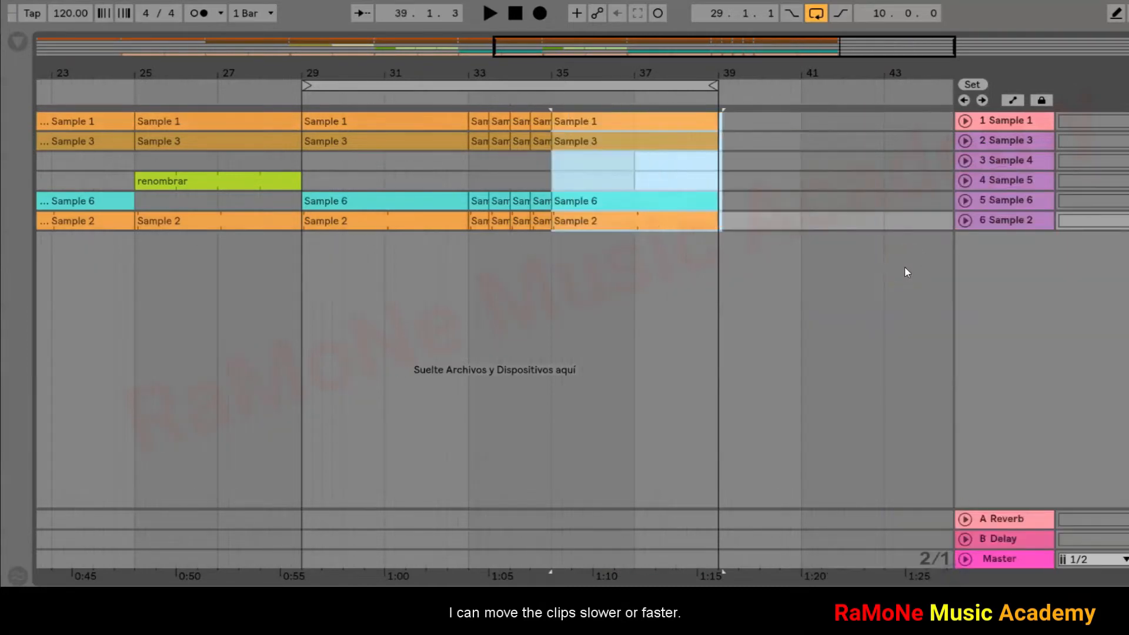
click(792, 297)
- Show the browser and insert the Echo audio effect on the Sample 5 track
double_click(651, 48)
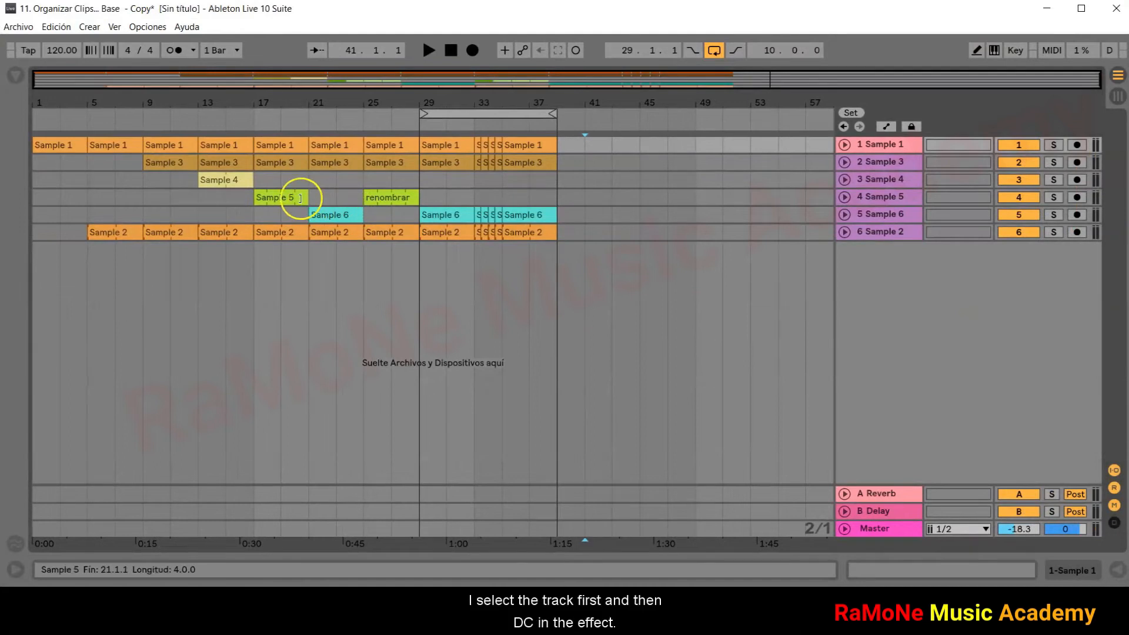
click(320, 197)
key(ctrl+alt+b)
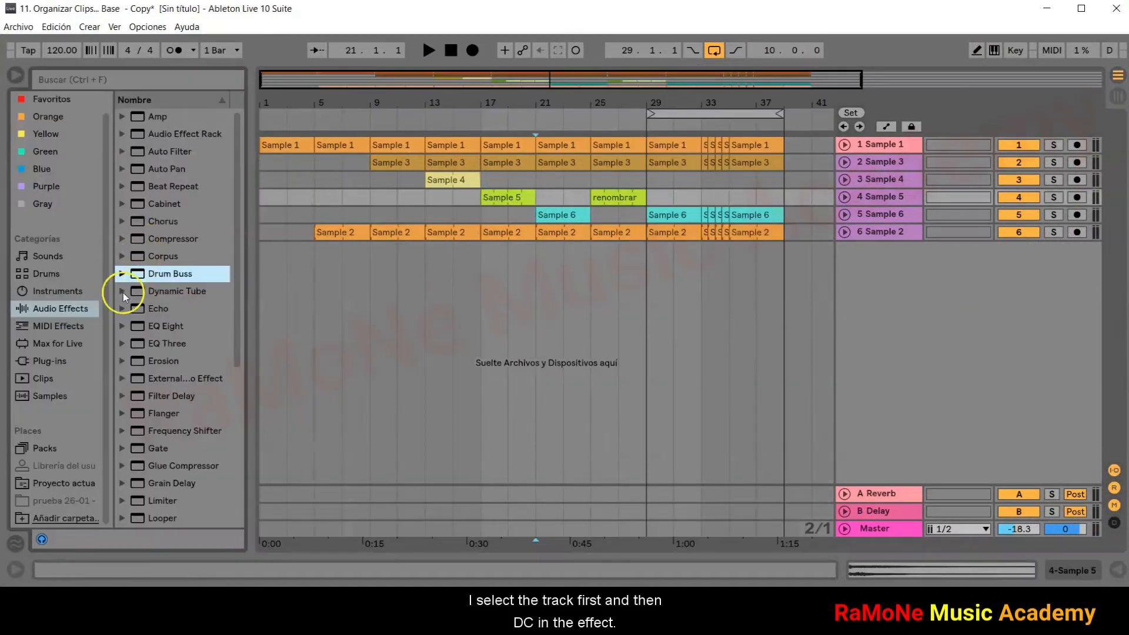
double_click(138, 307)
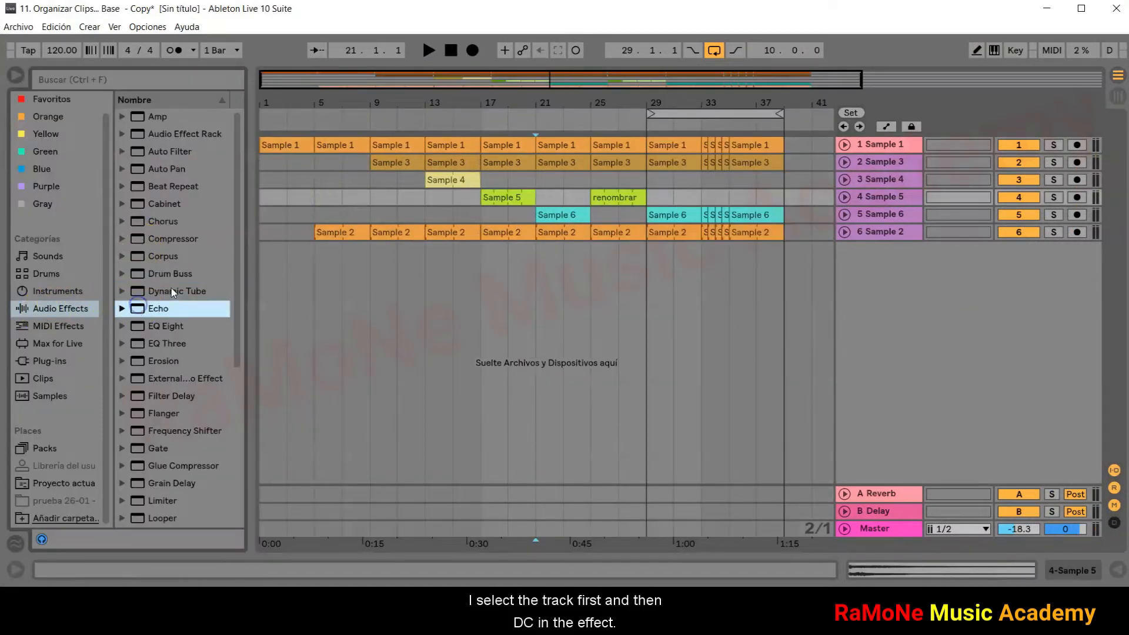
- Set the loop to run from bar 17 to bar 21, and play it with the Sample 5 track soloed
drag(686, 112, 524, 107)
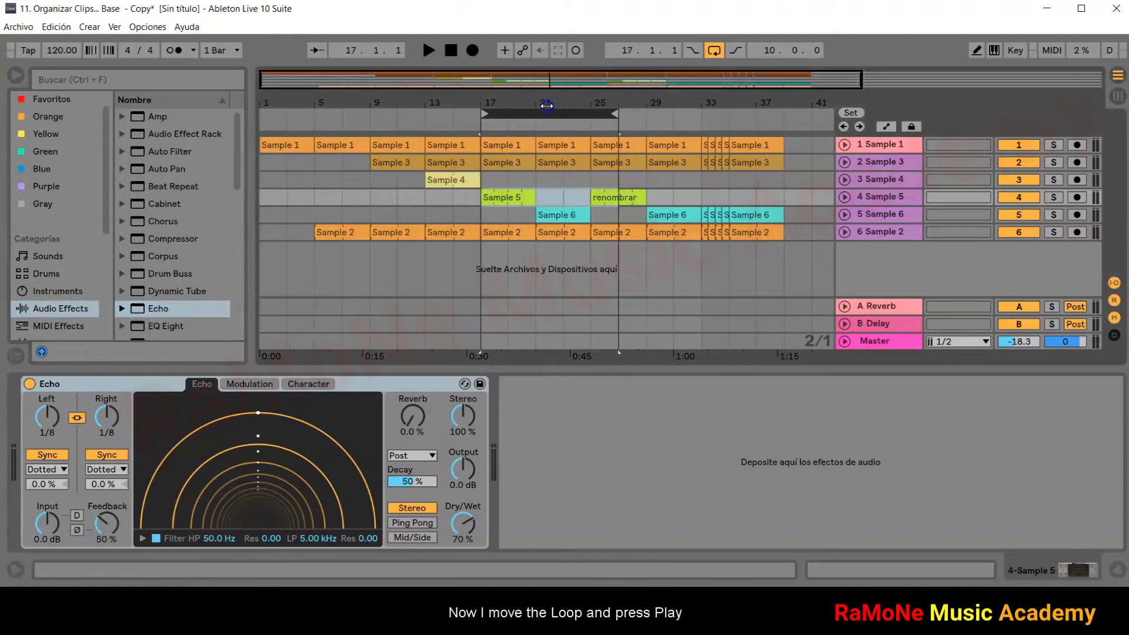
drag(616, 112, 537, 125)
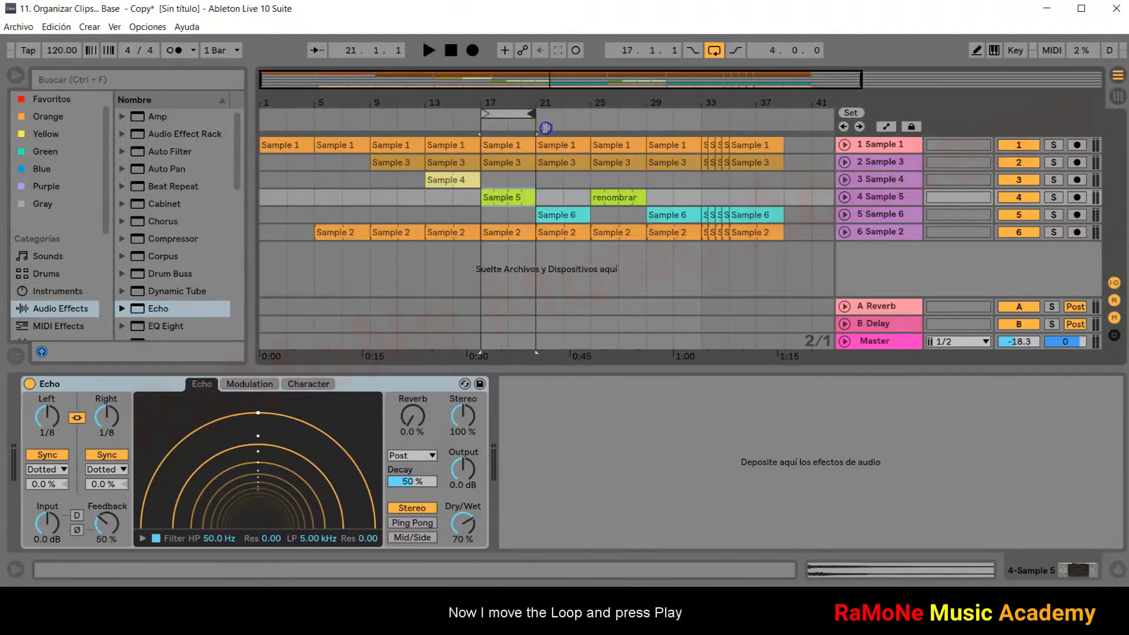
click(429, 50)
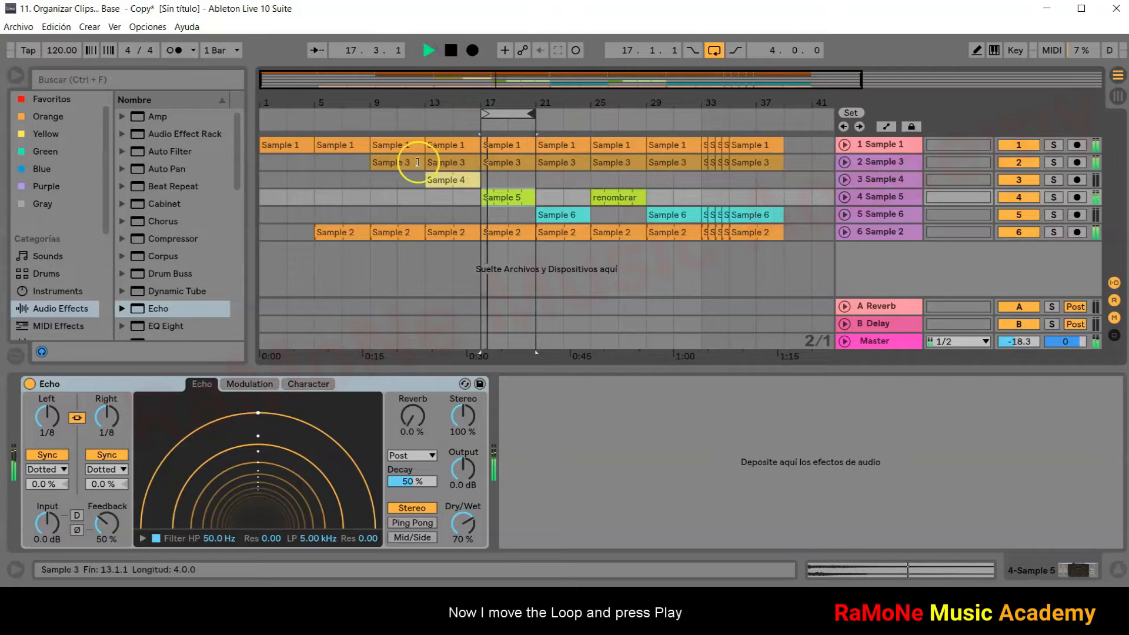
click(1055, 199)
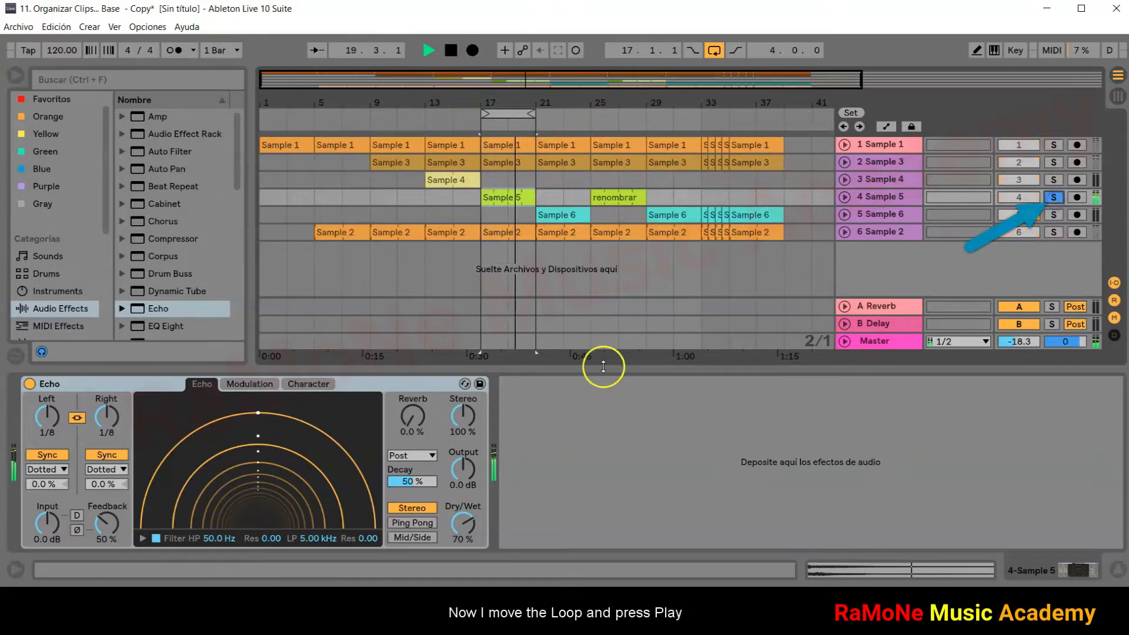
- During playback, compare Echo on and off, set its Input to -11 dB, Feedback to 68 % and Output to 0.8 dB, and stop playback
drag(47, 522, 47, 503)
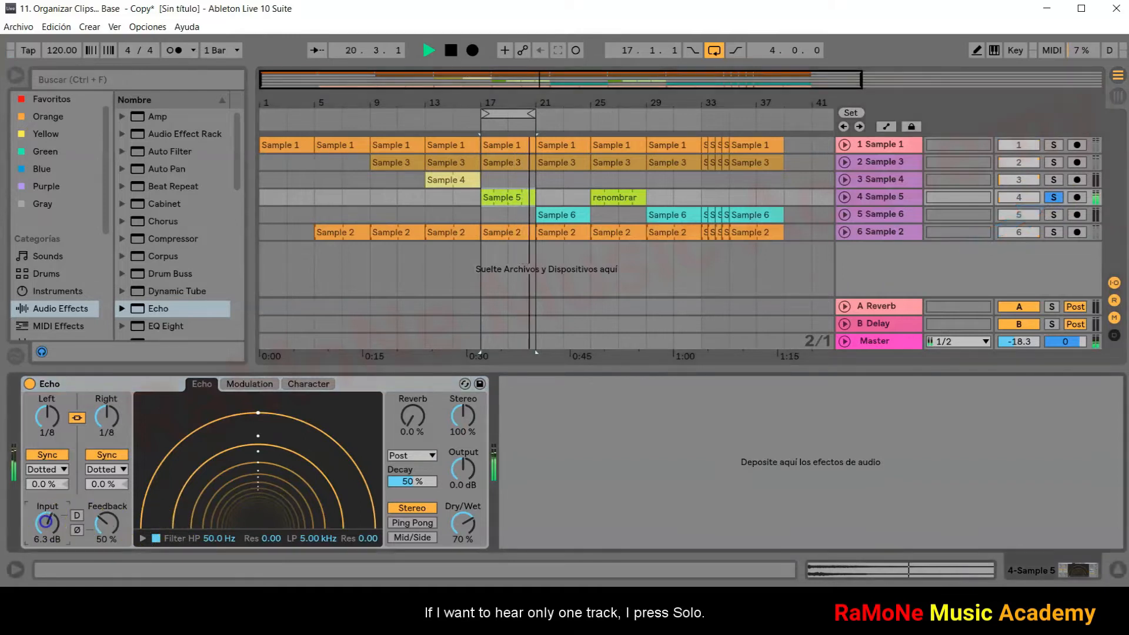
drag(107, 522, 110, 518)
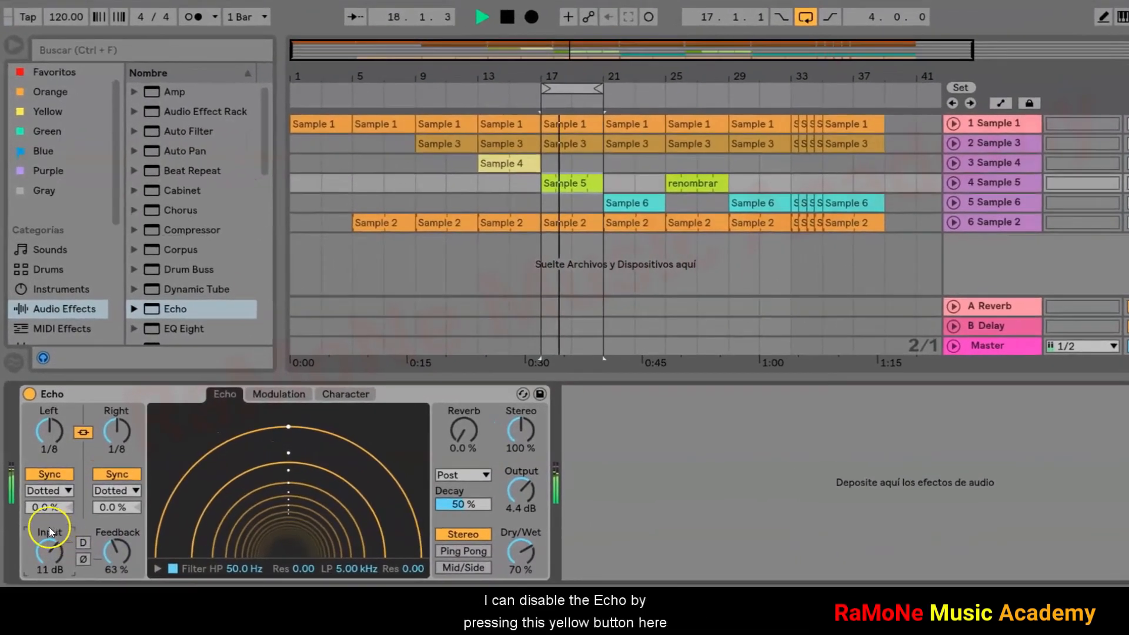
click(29, 394)
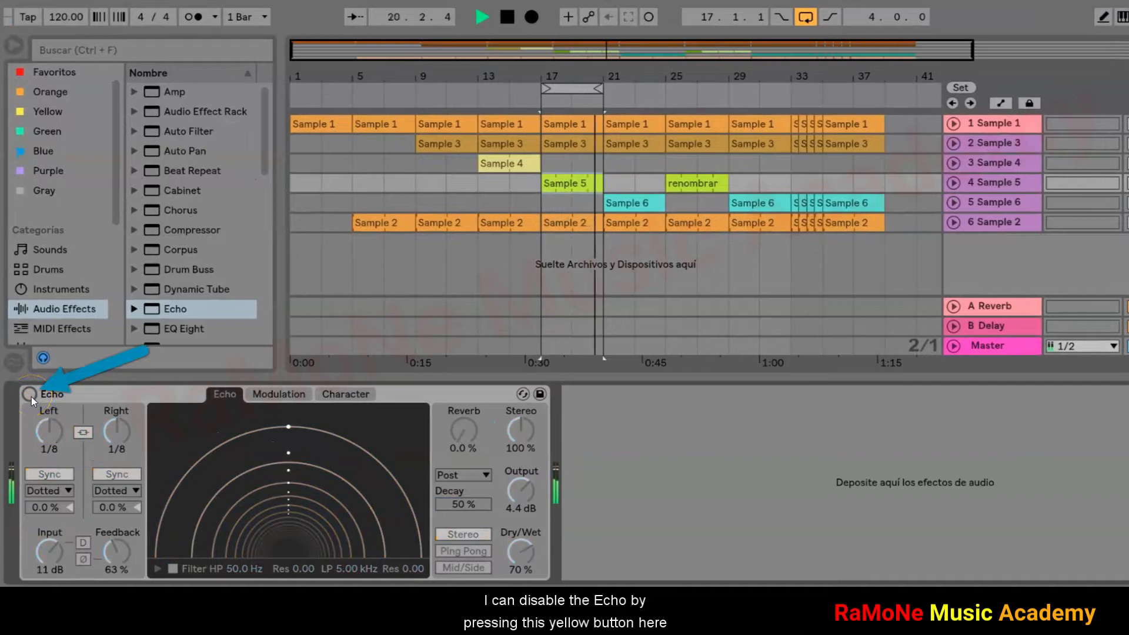
click(29, 394)
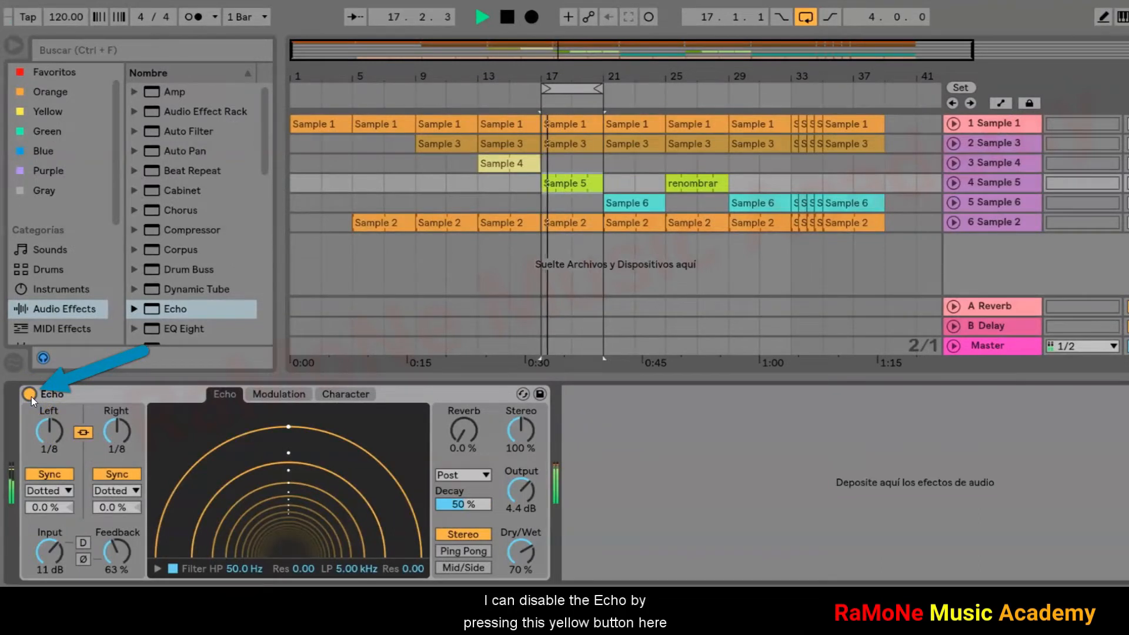
click(29, 395)
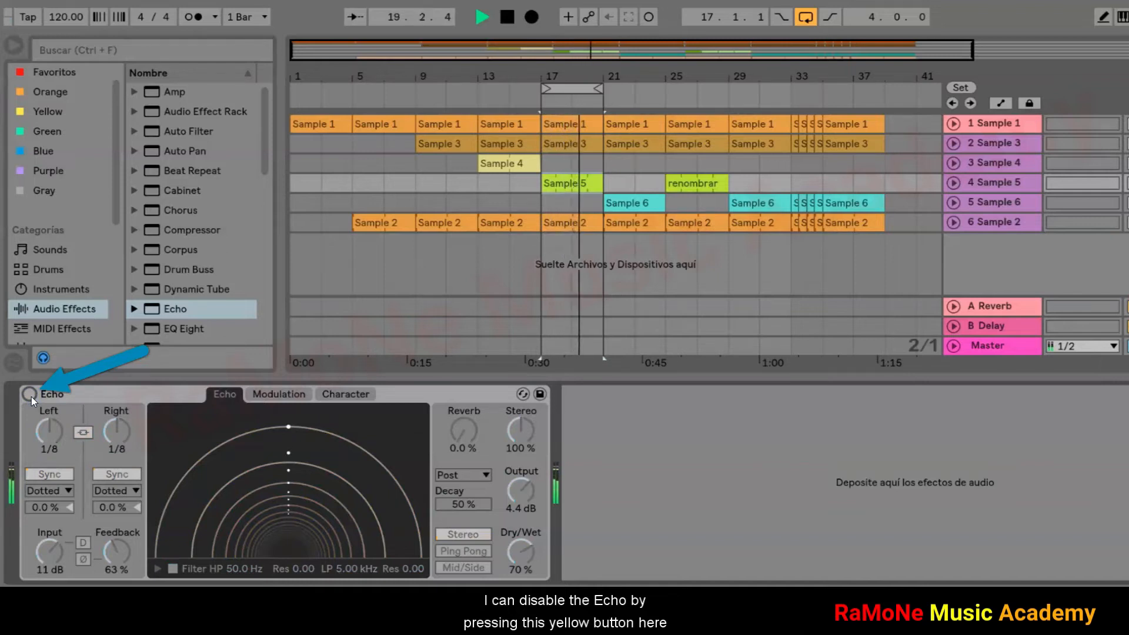
click(29, 395)
drag(50, 550, 53, 556)
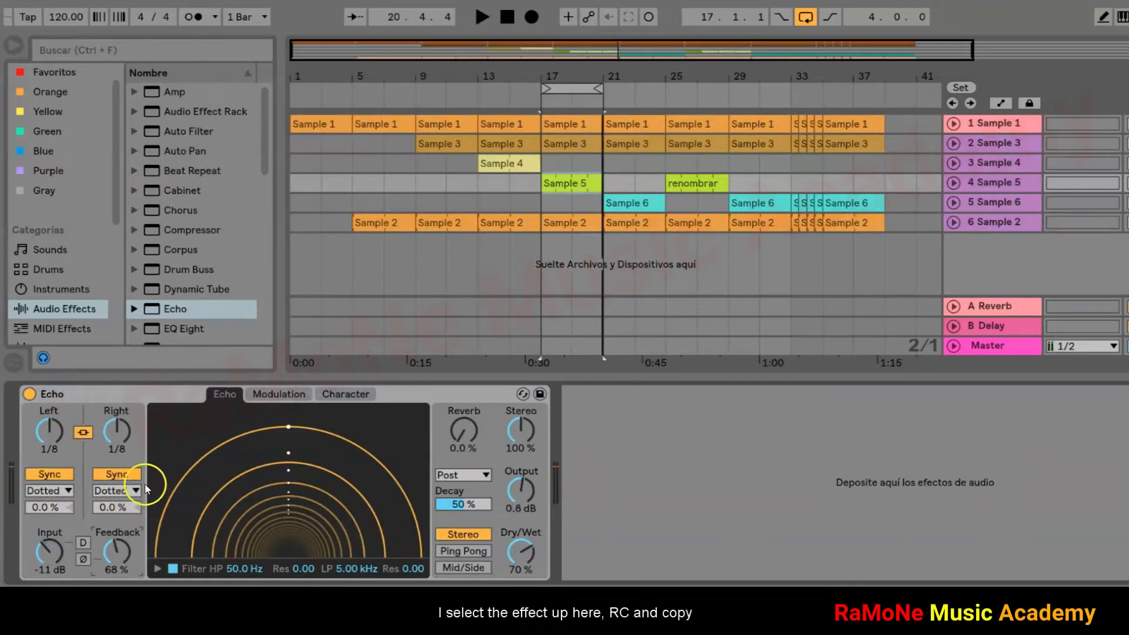
- Copy the Echo effect from the Sample 5 track to the Sample 4 track, and delete the pasted copy
right_click(135, 393)
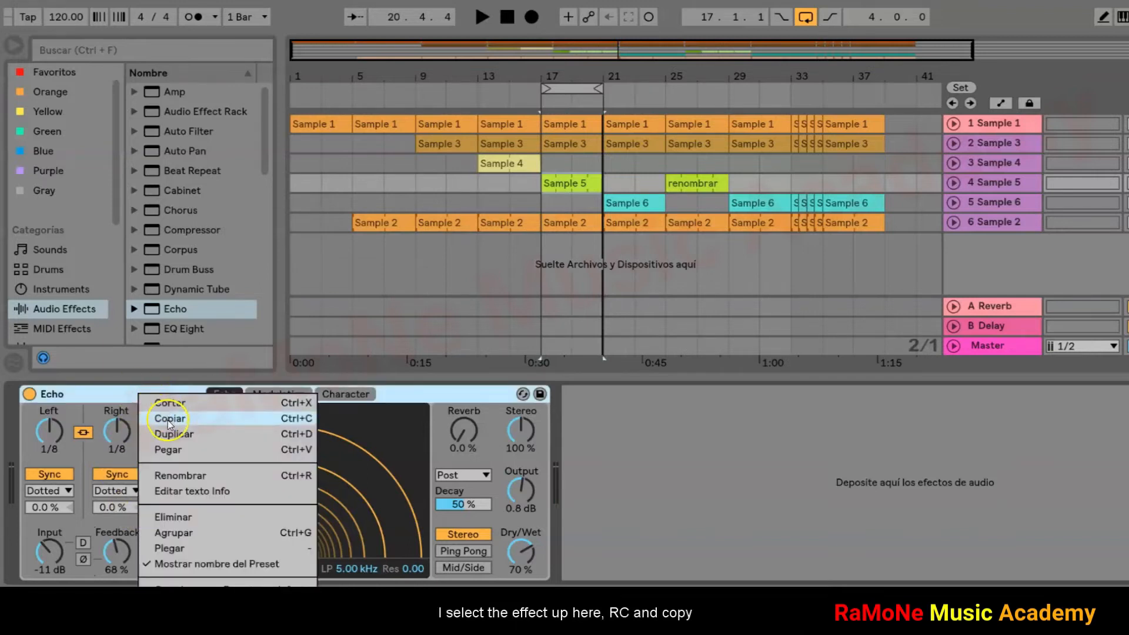
click(168, 422)
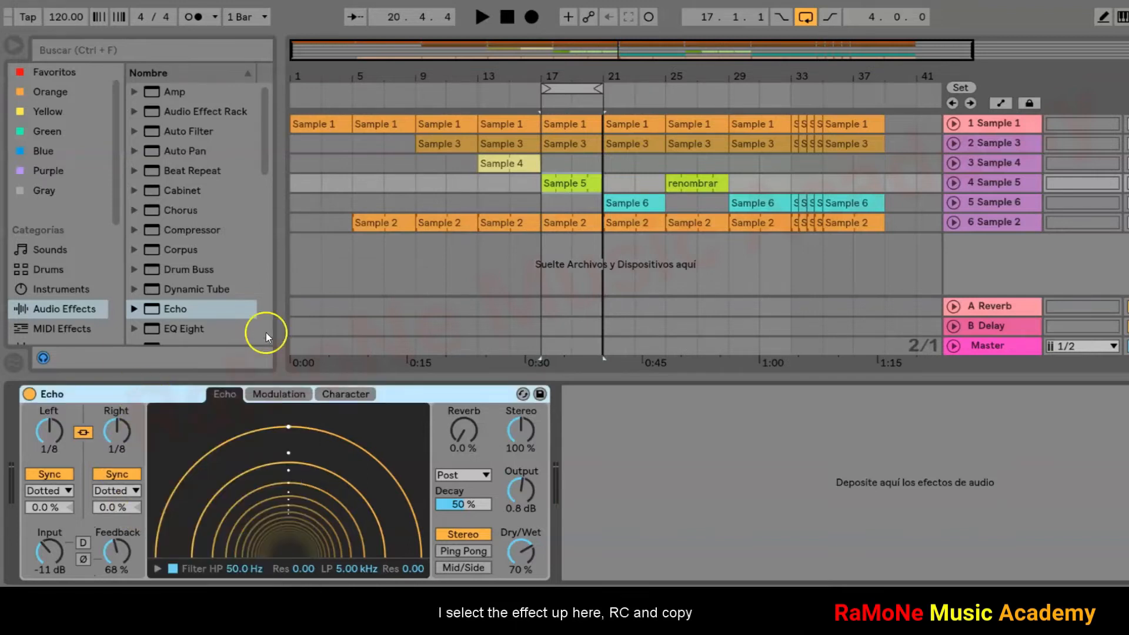
click(434, 163)
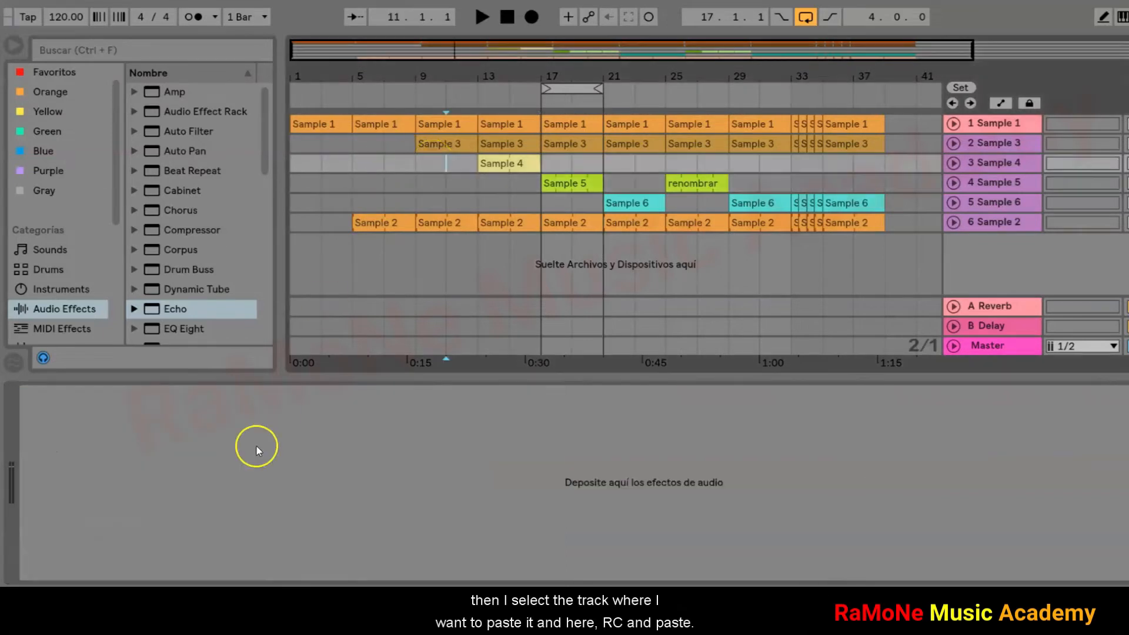
right_click(216, 435)
click(244, 448)
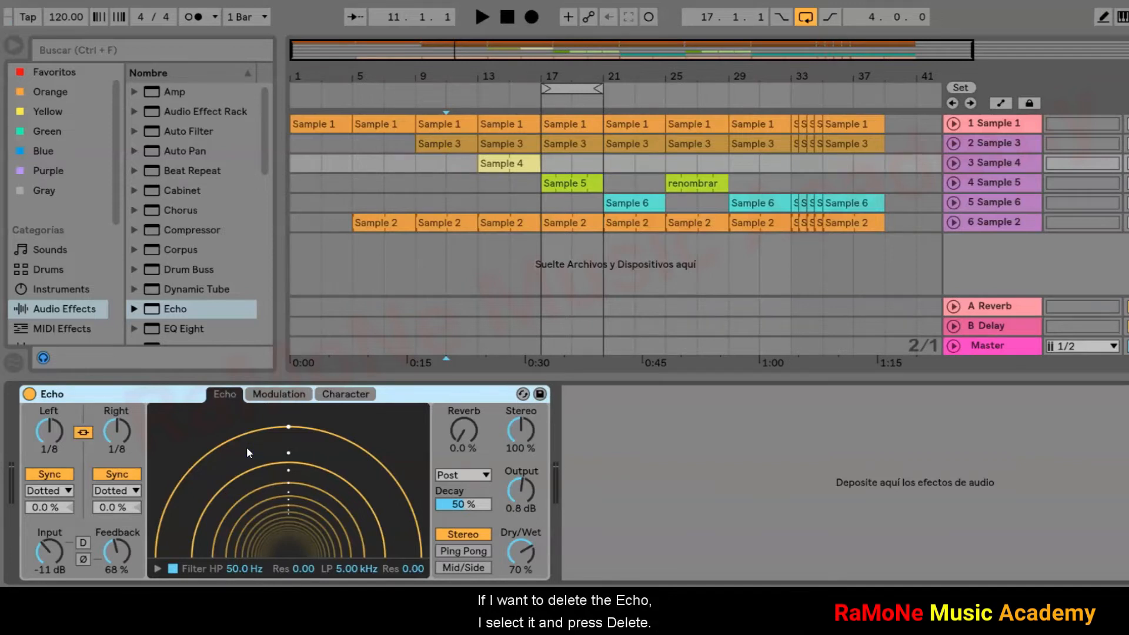
click(165, 390)
key(Delete)
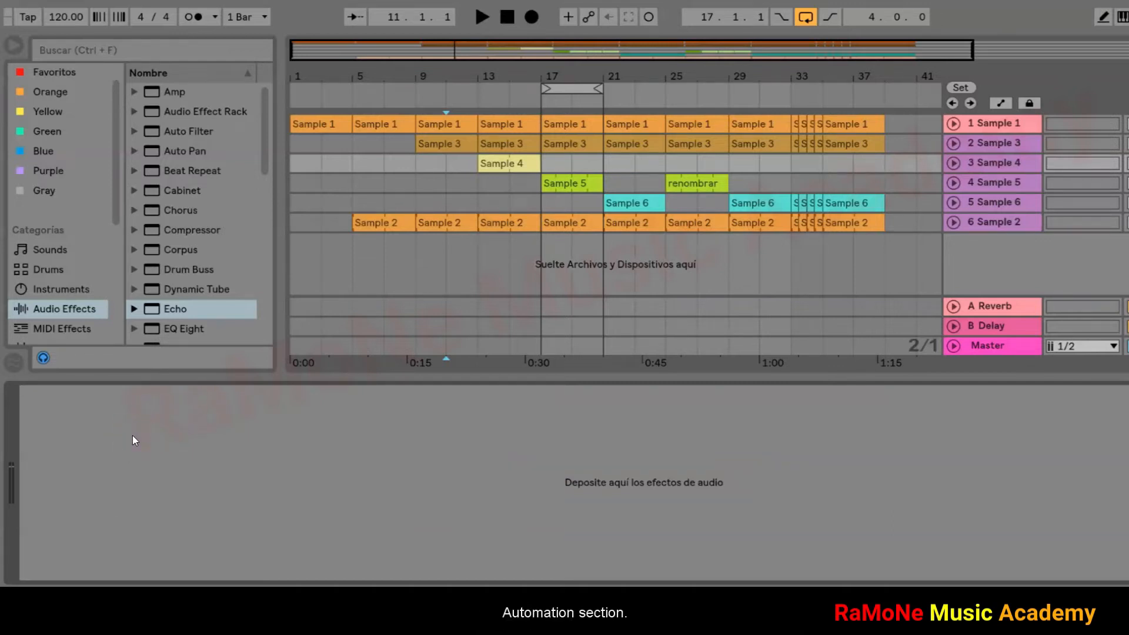
- Insert the EQ Eight audio effect on the Sample 1 track
click(181, 305)
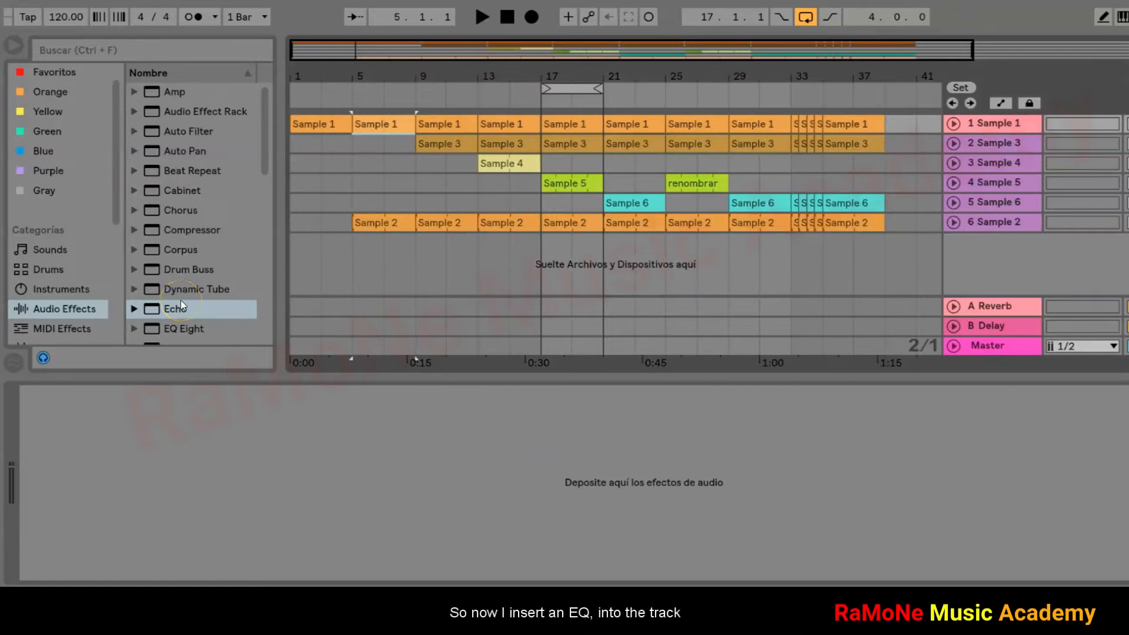
scroll(151, 306, down, 1)
click(149, 310)
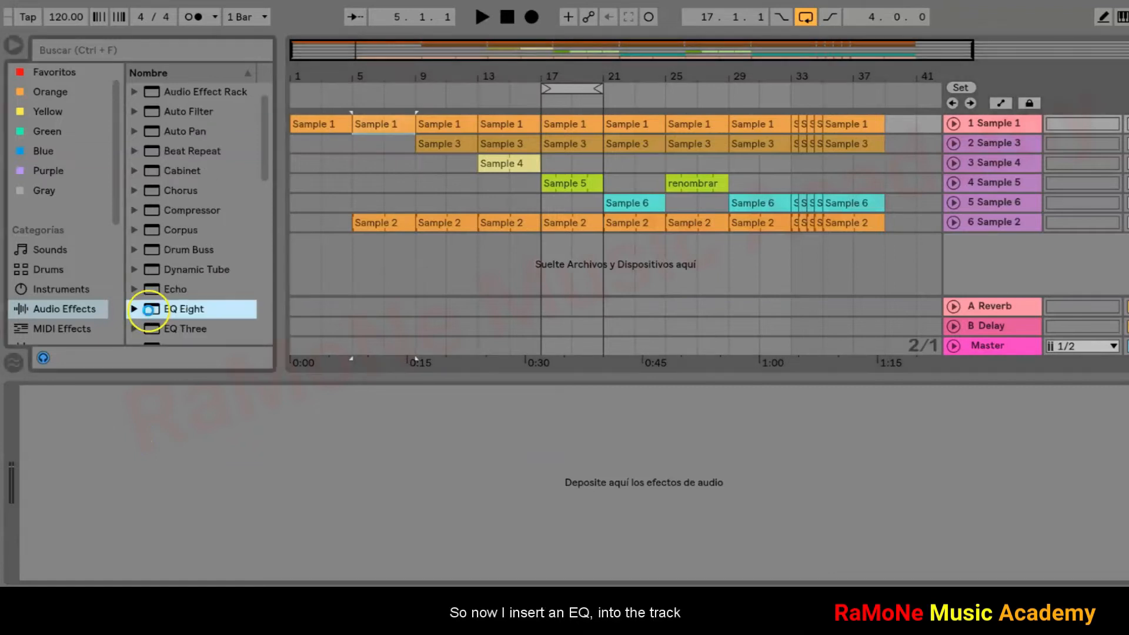
double_click(148, 310)
- Hide the browser, and unfold the Sample 1 track around its first bars to show the clip waveforms
drag(318, 47, 318, 47)
click(11, 48)
drag(46, 52, 46, 52)
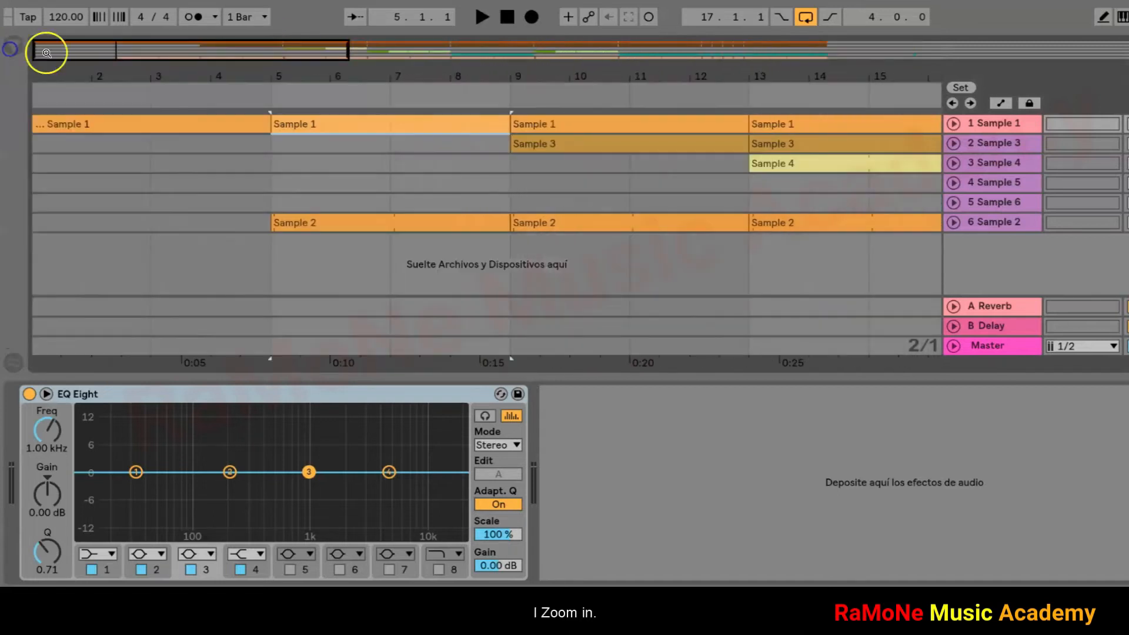
drag(275, 58, 104, 53)
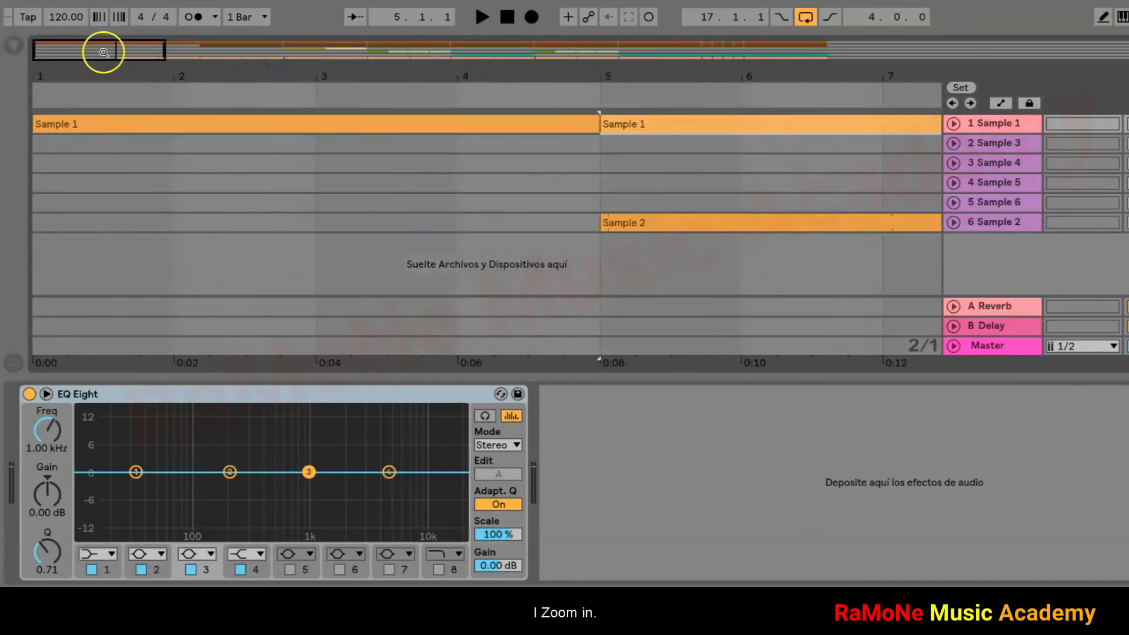
click(954, 124)
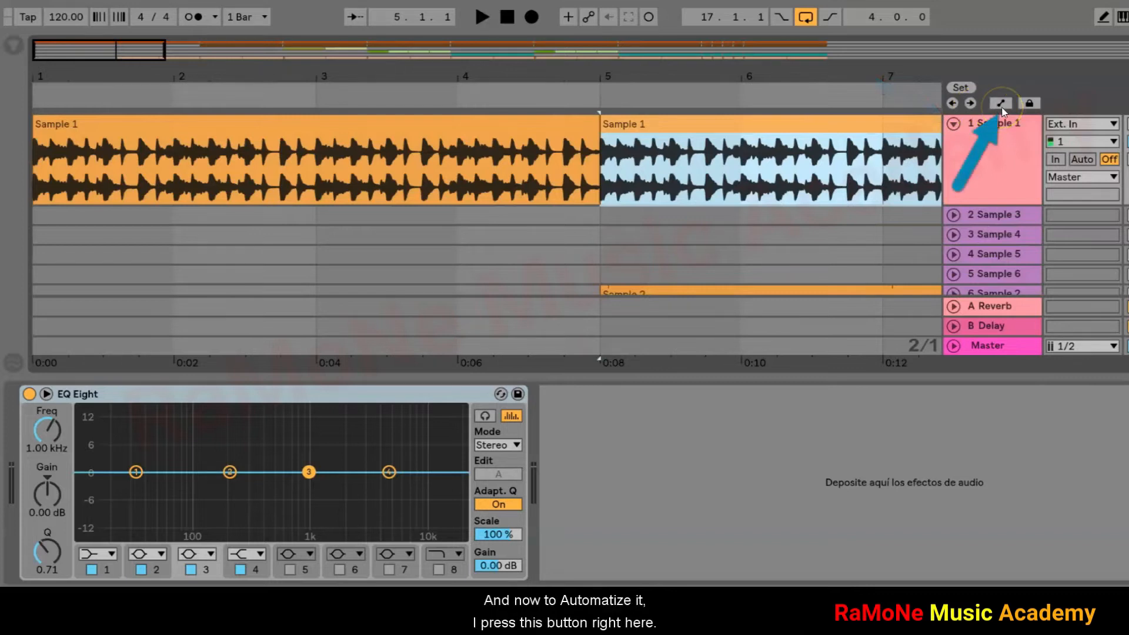
- Turn on automation display for Sample 1, try EQ Eight filter 1 during playback, and set its frequency to 33.9 Hz
click(1000, 104)
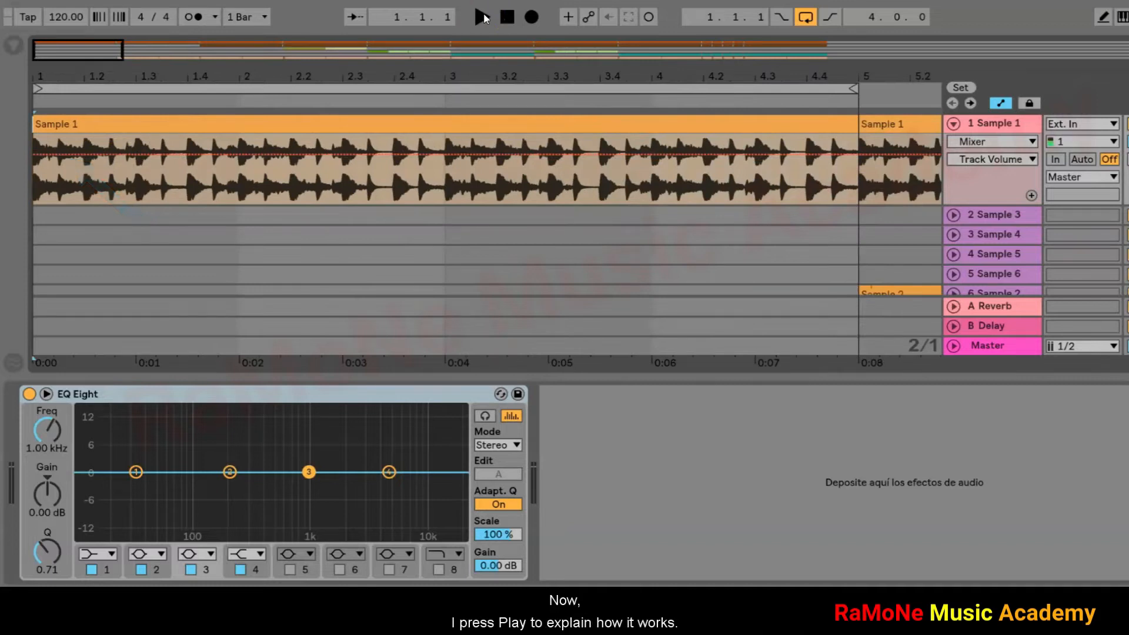
click(482, 17)
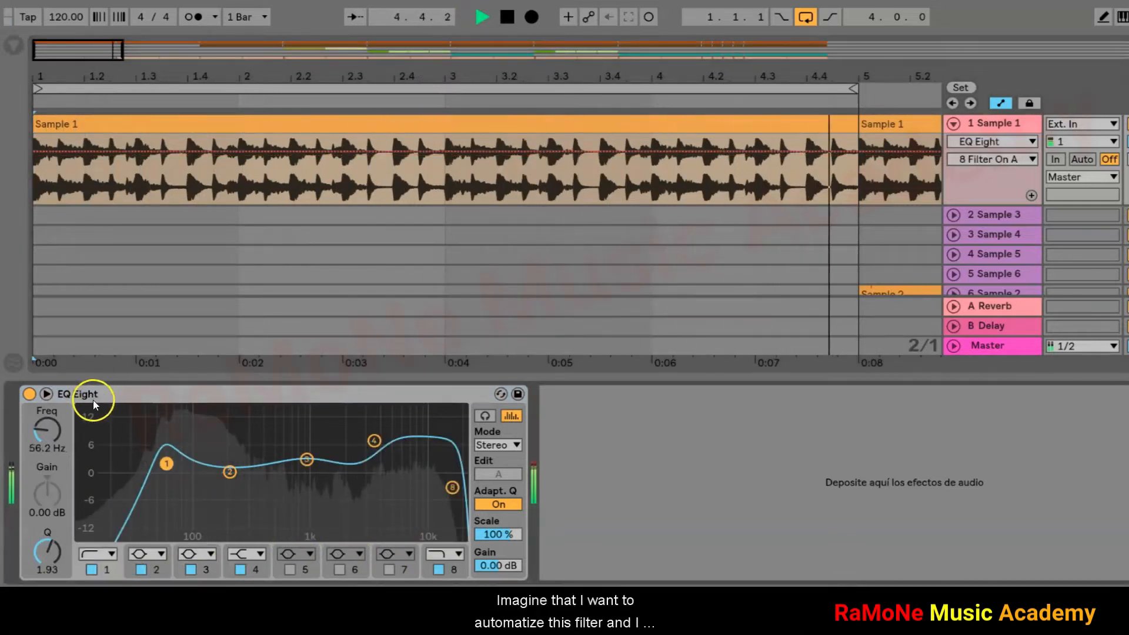
mouse_move(167, 463)
mouse_down()
mouse_move(311, 454)
mouse_move(388, 468)
mouse_move(179, 460)
mouse_up()
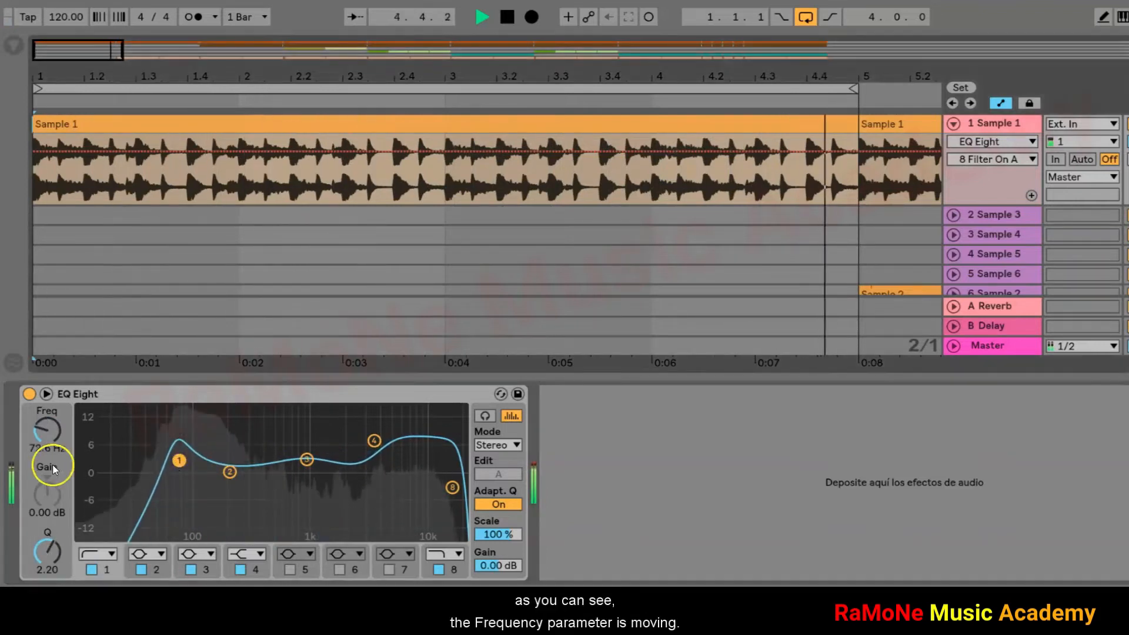
click(47, 432)
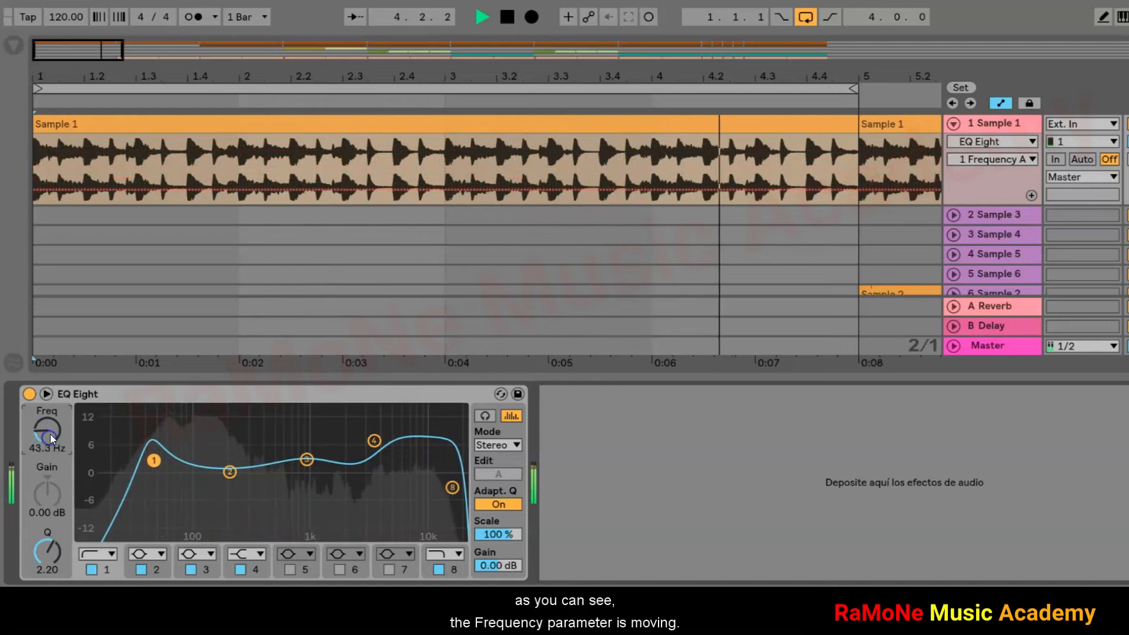
click(505, 22)
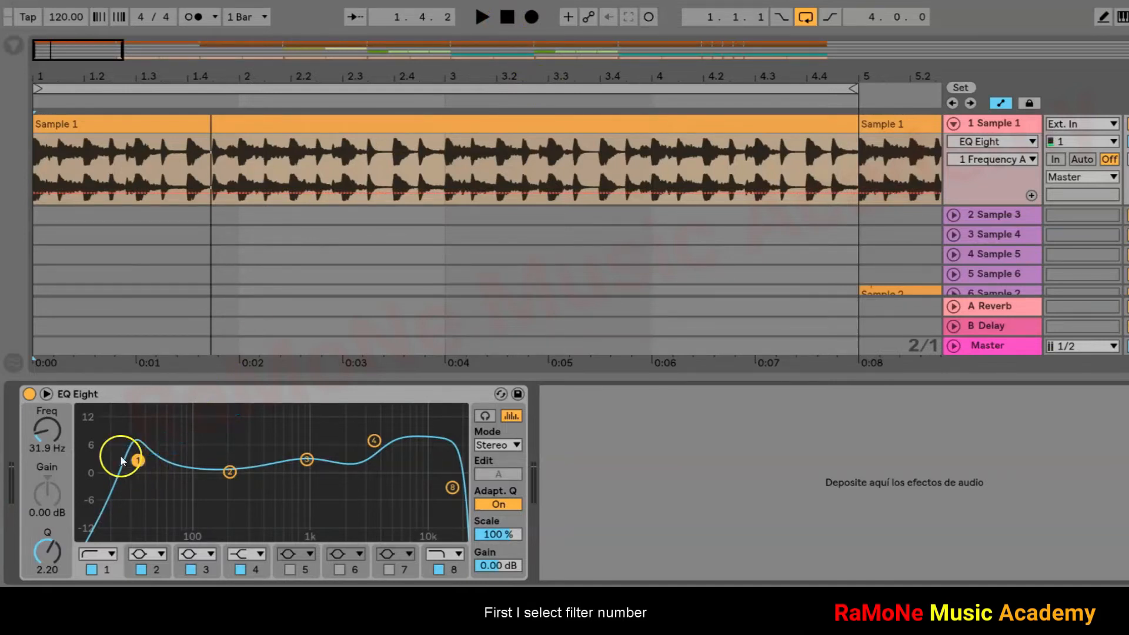
drag(57, 439, 56, 434)
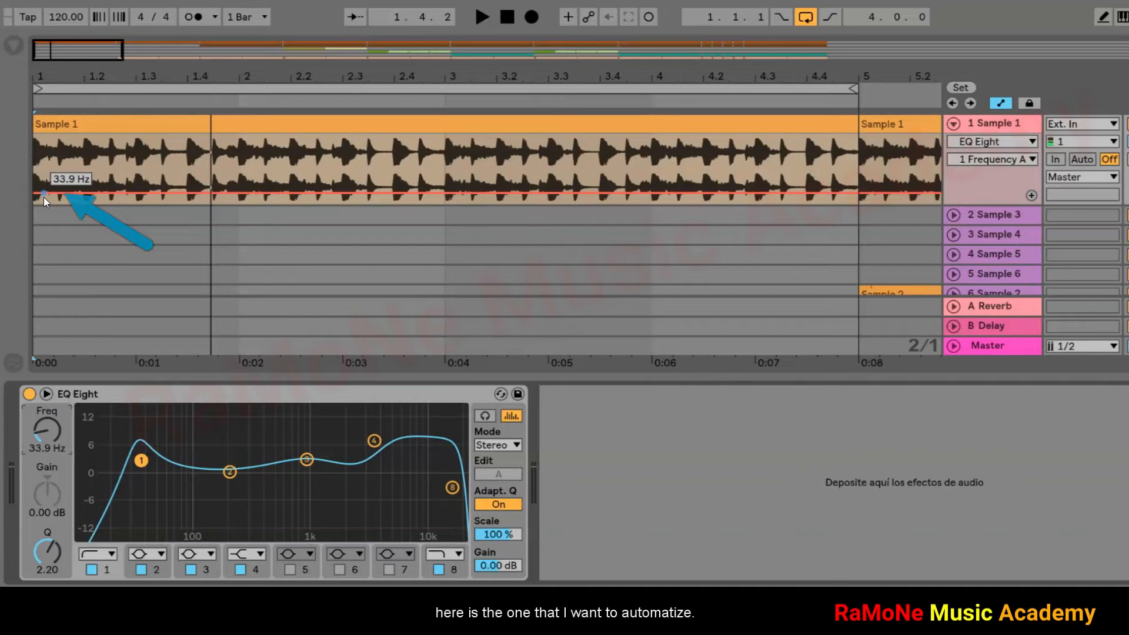
- Add breakpoints at bars 2, 3, 4 and 5 on Sample 1's filter 1 frequency automation line
click(241, 198)
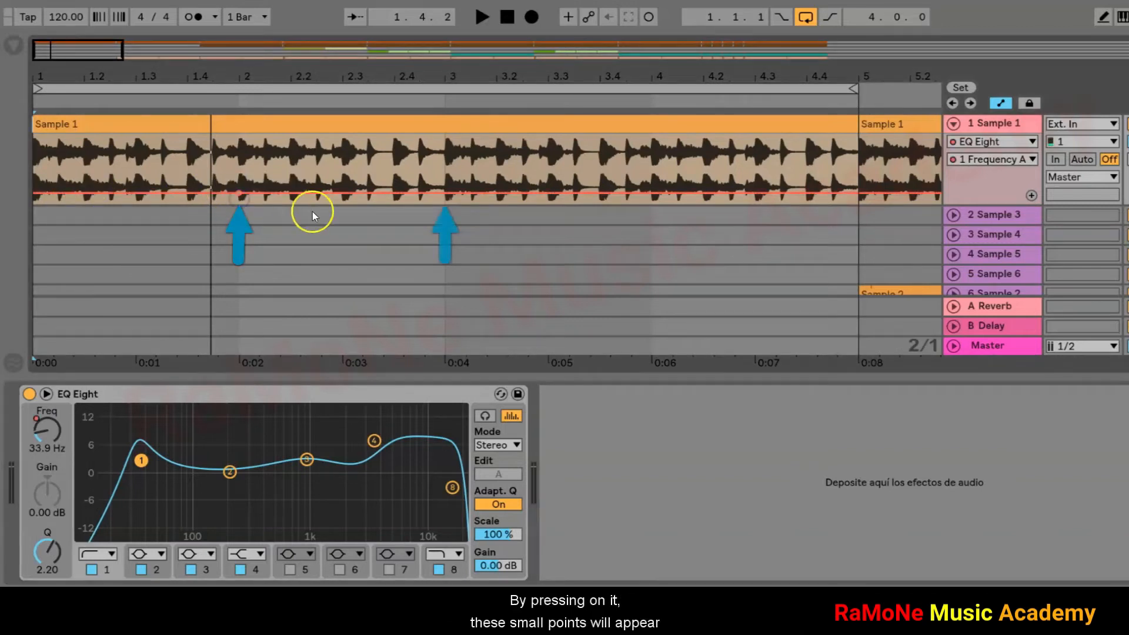
click(645, 197)
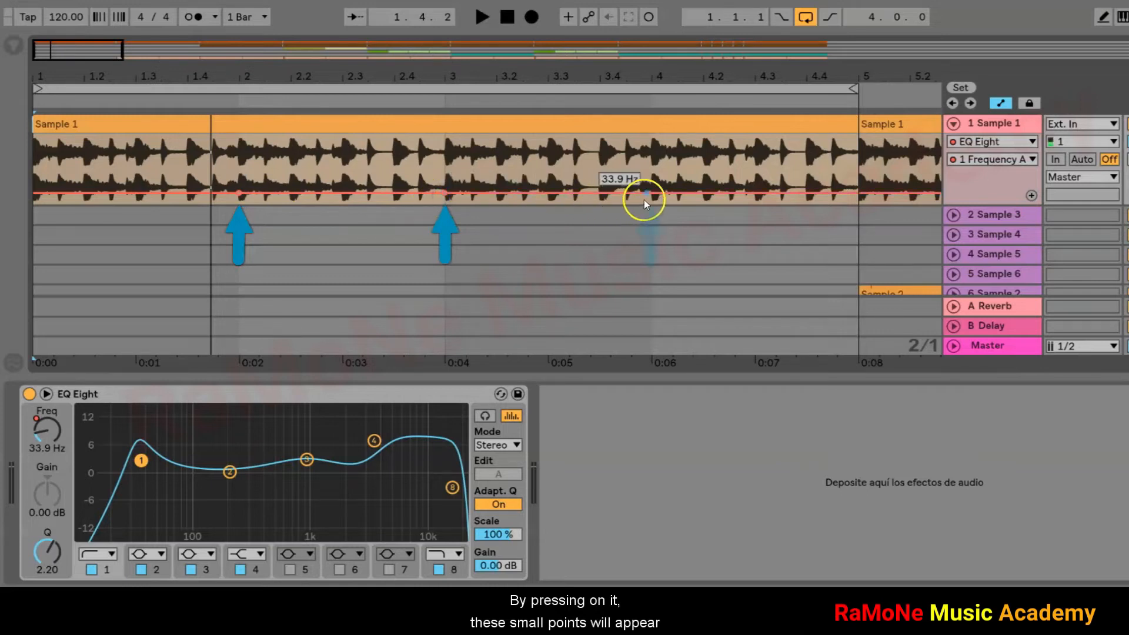
click(857, 196)
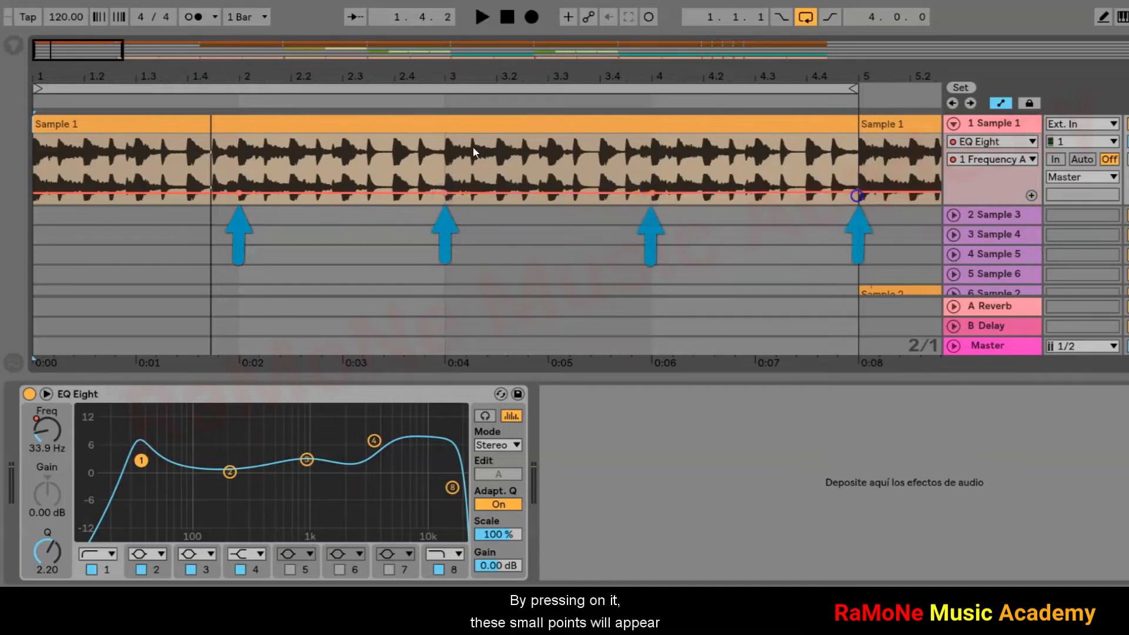
- Raise the breakpoints at bar 3 to about 9.19 kHz, bar 4 slightly and bar 5 to about 1.90 kHz, and audition the automation
drag(445, 194, 445, 136)
mouse_move(651, 193)
mouse_down()
mouse_move(652, 147)
mouse_move(652, 187)
mouse_up()
drag(857, 197, 858, 162)
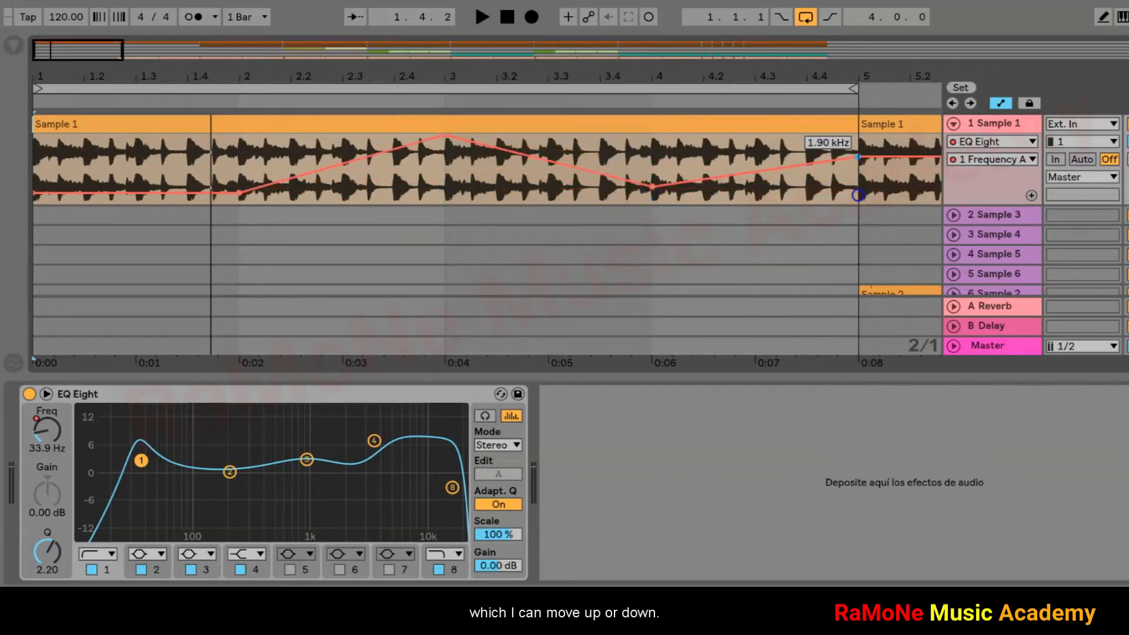
click(479, 16)
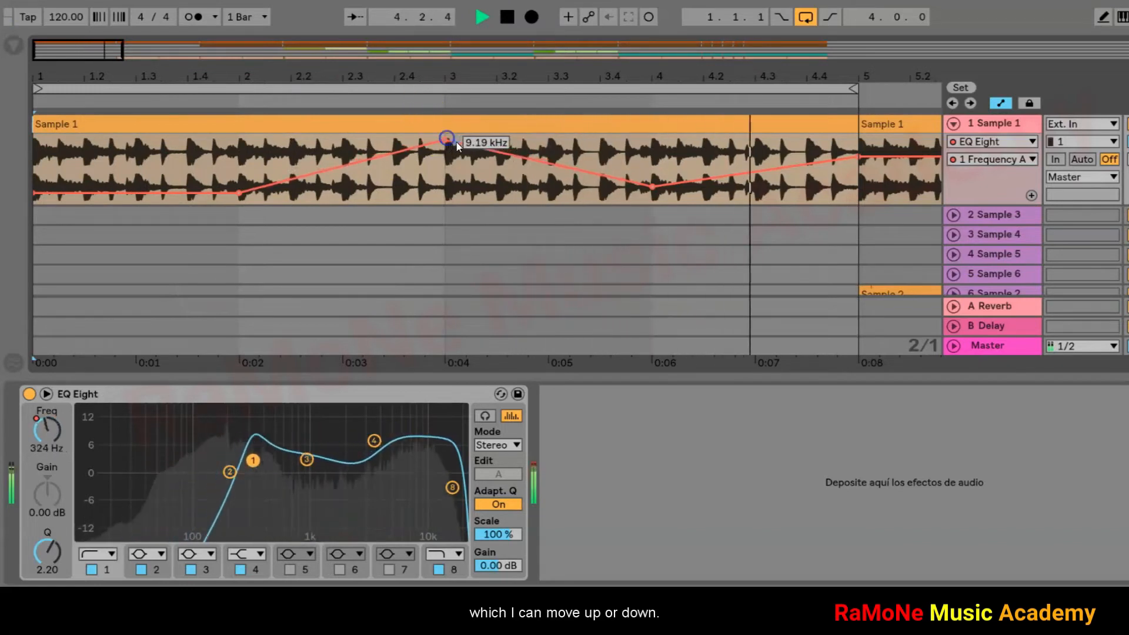
click(506, 23)
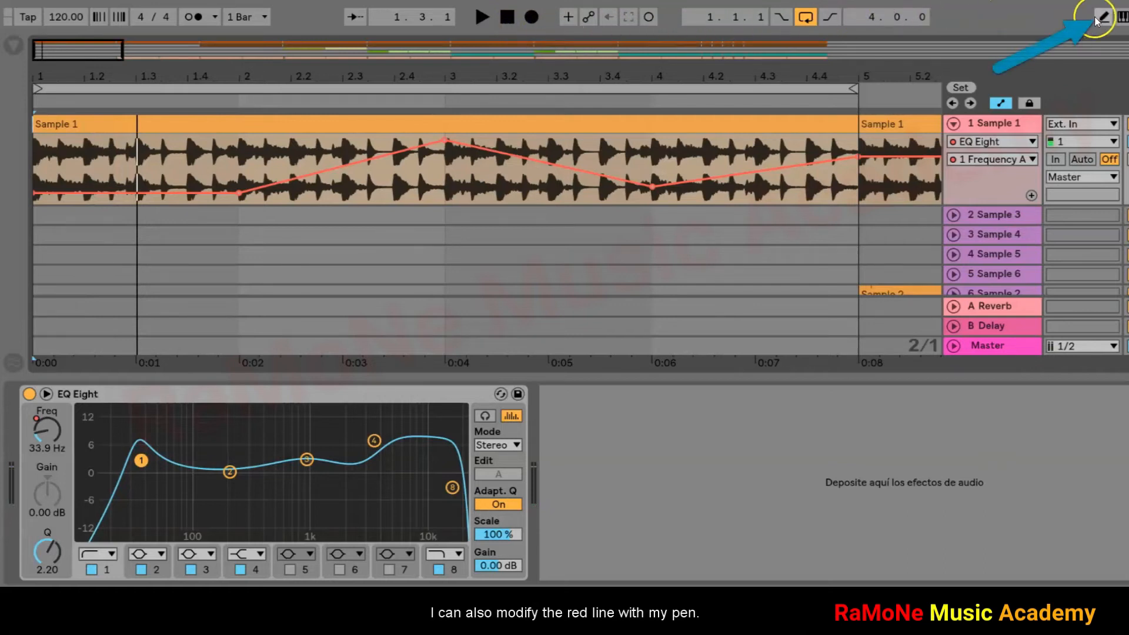
- In Draw Mode with a fixed 1/32 grid, draw a wavy filter 1 frequency automation across the first four bars and play it back
right_click(277, 246)
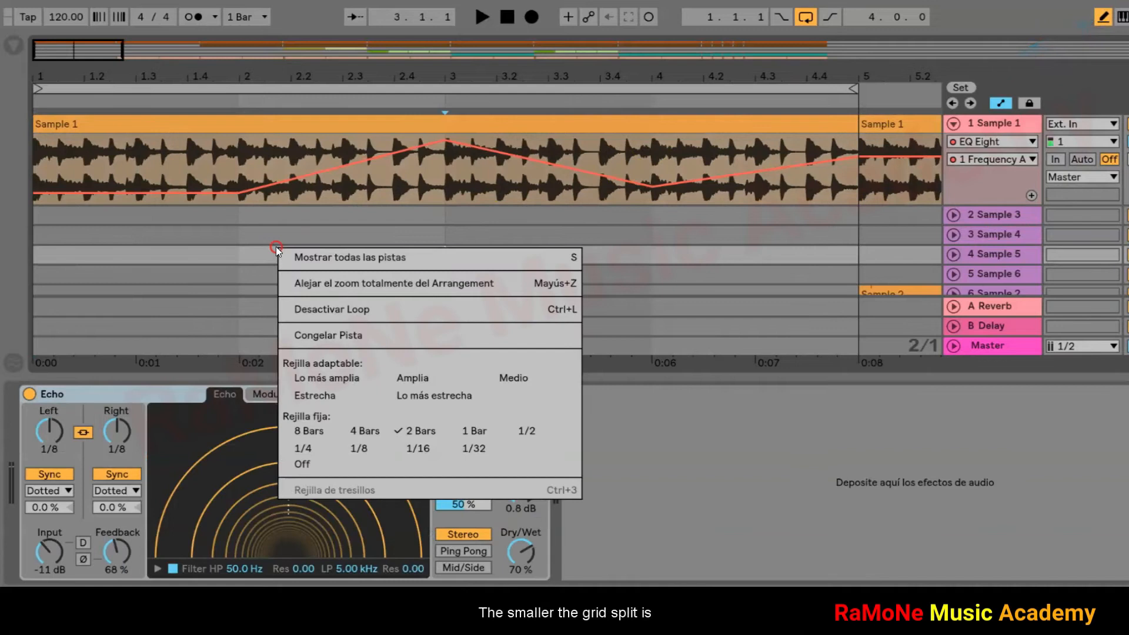
click(475, 450)
mouse_move(72, 176)
mouse_down()
mouse_move(138, 195)
mouse_move(207, 158)
mouse_move(285, 183)
mouse_move(353, 154)
mouse_move(452, 173)
mouse_move(727, 141)
mouse_move(860, 190)
mouse_up()
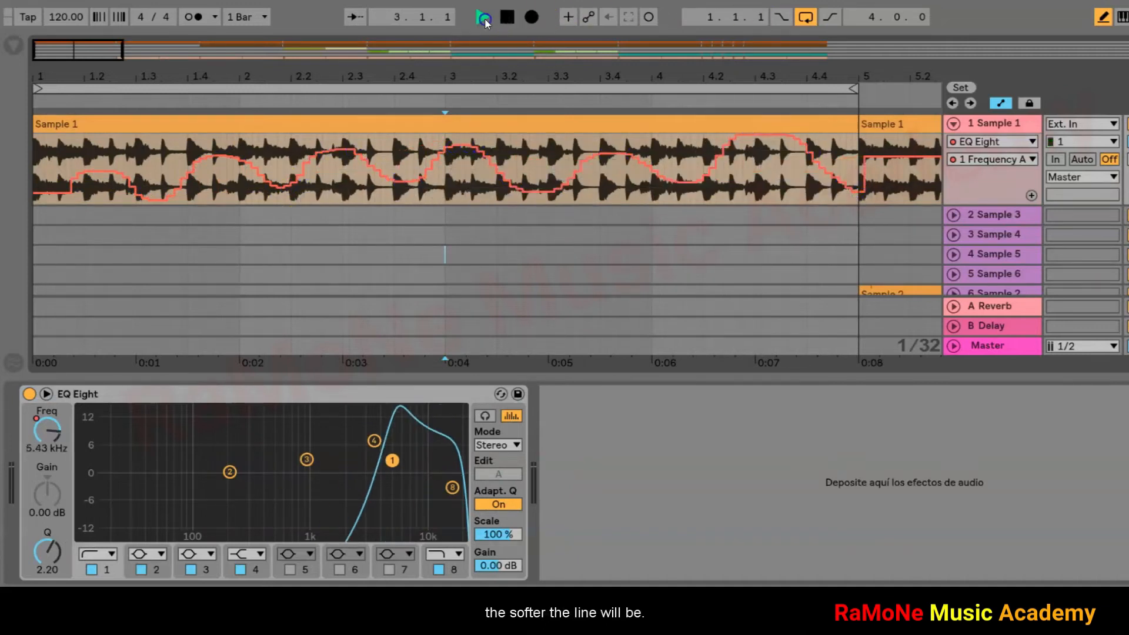
click(483, 18)
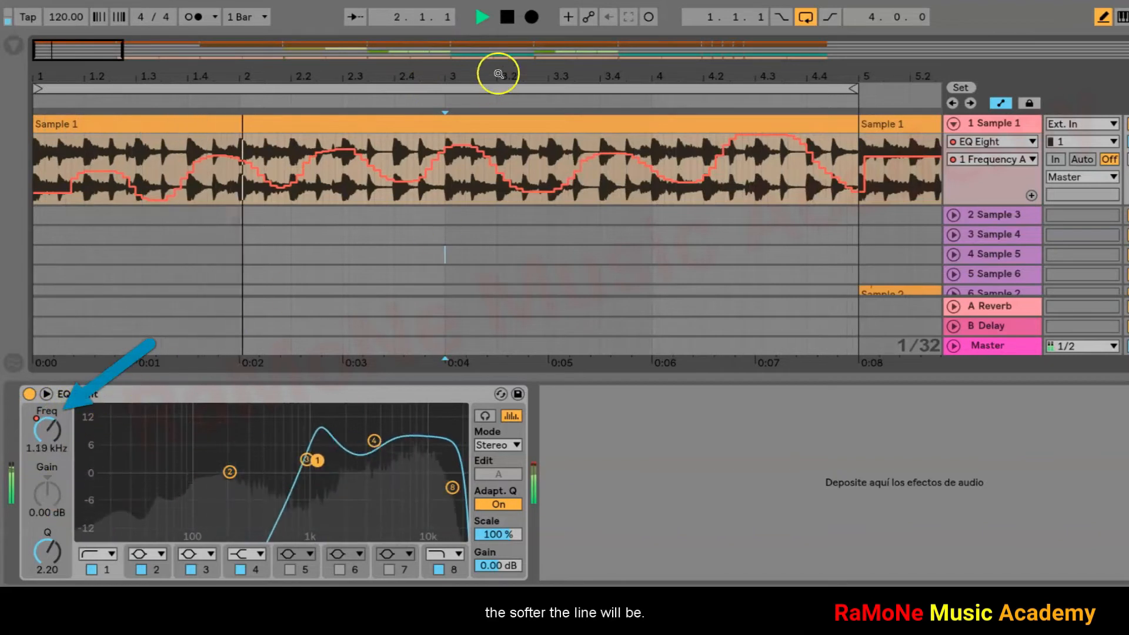
click(507, 17)
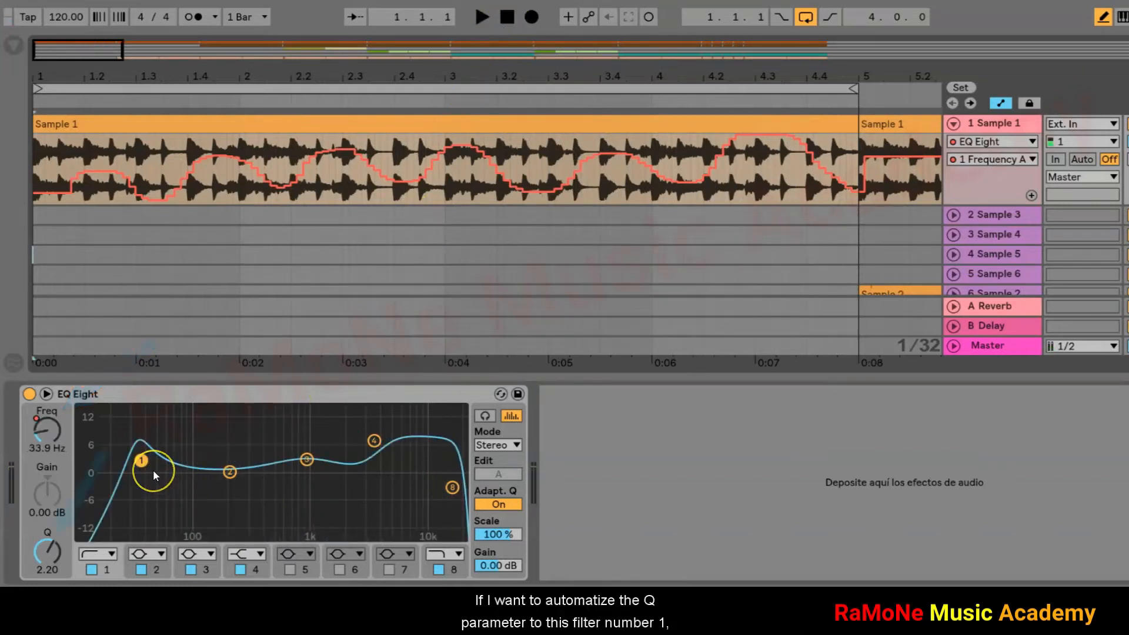
- Set filter 1's Q to 1.65 and draw a wavy resonance automation curve across the first four bars of Sample 1
drag(57, 561, 59, 564)
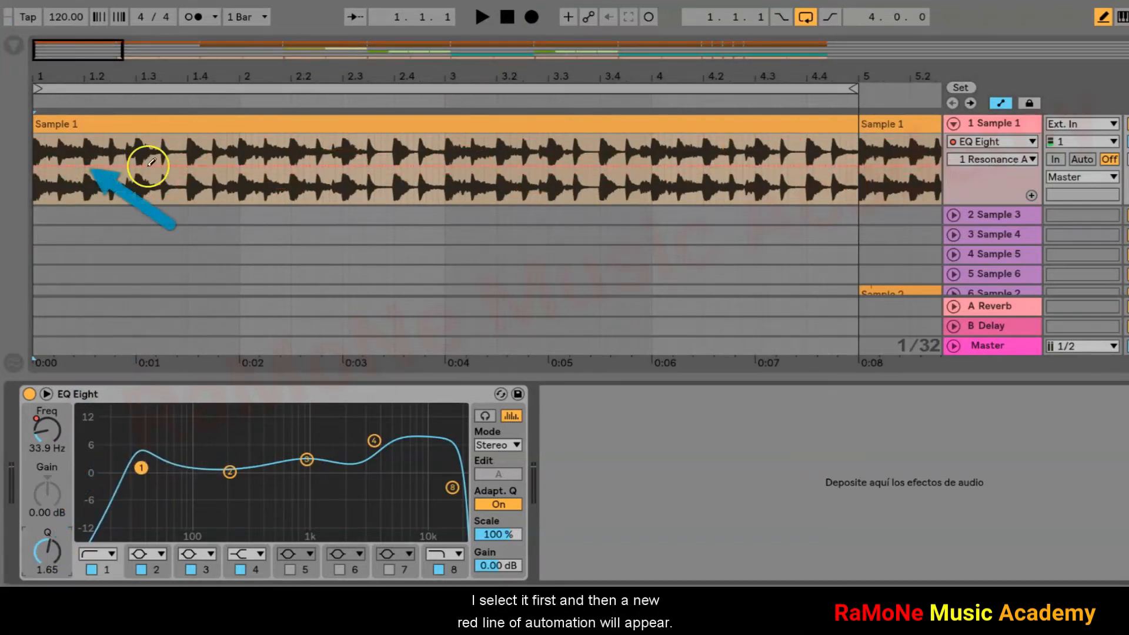
click(70, 171)
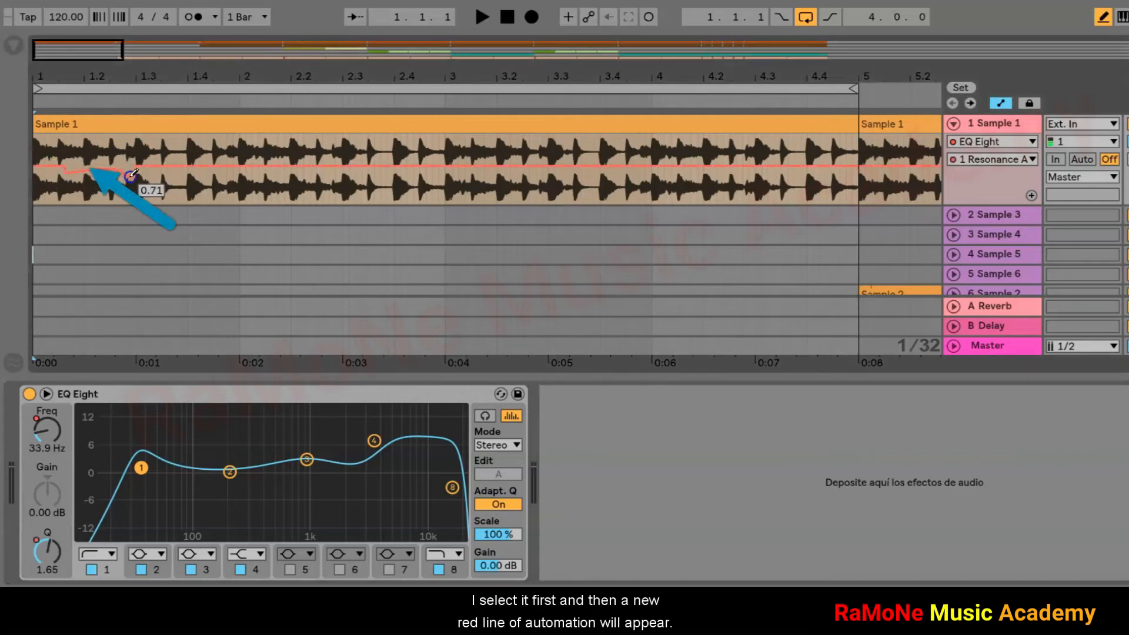
mouse_move(155, 175)
mouse_down()
mouse_move(233, 189)
mouse_move(259, 171)
mouse_move(373, 194)
mouse_move(585, 176)
mouse_move(835, 184)
mouse_up()
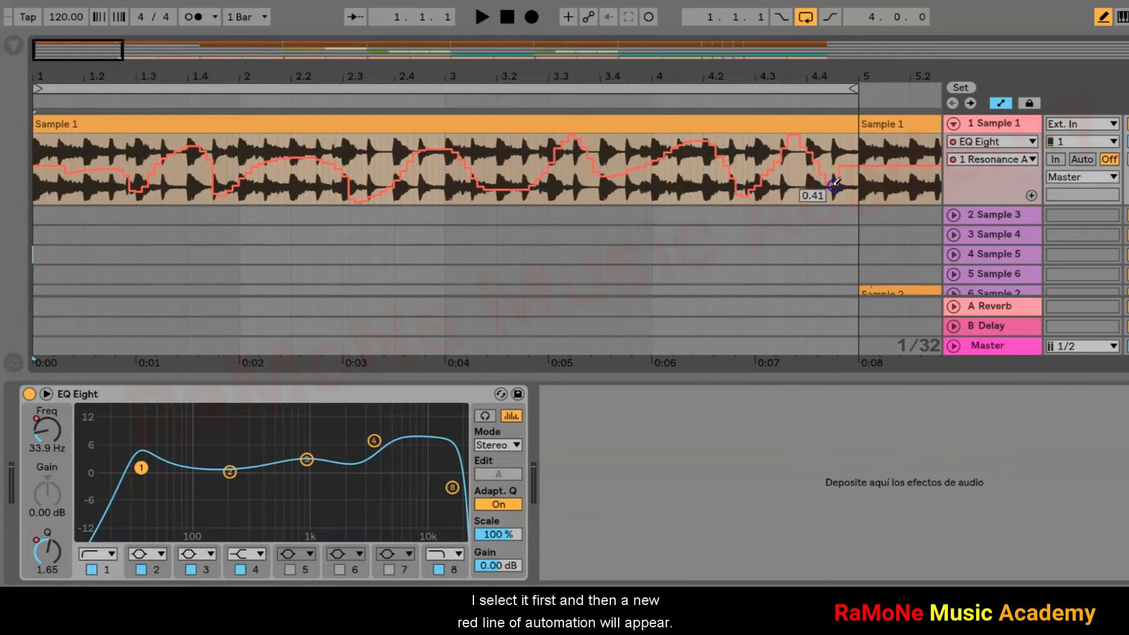
drag(853, 143, 854, 147)
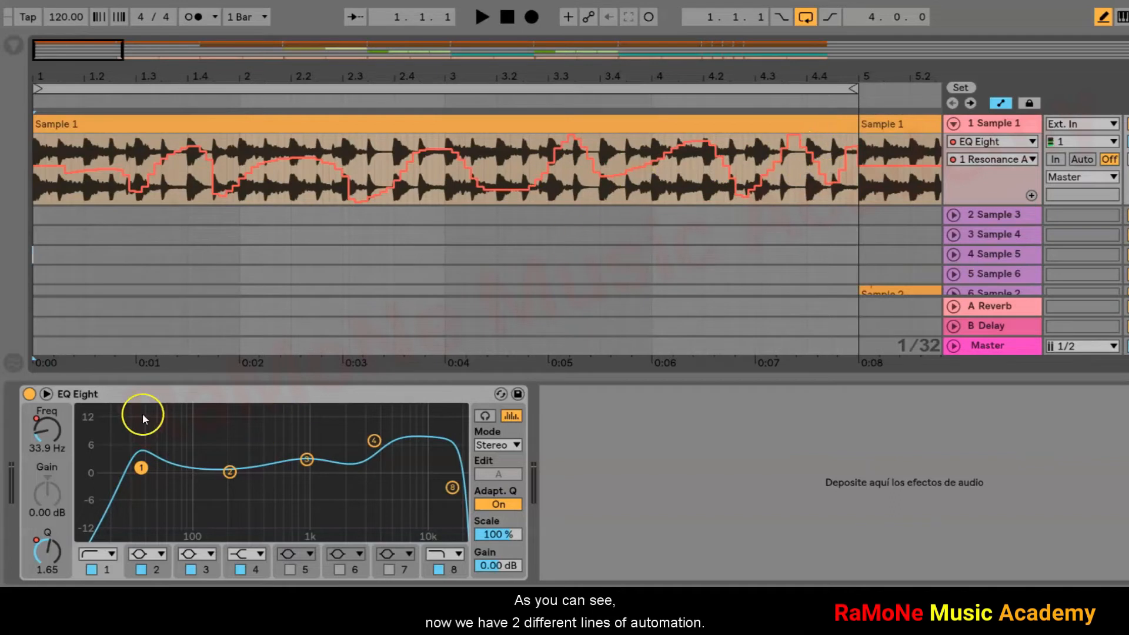
- Show filter 1's frequency and resonance automation in turn, and redraw the curves while the first four bars play
click(47, 437)
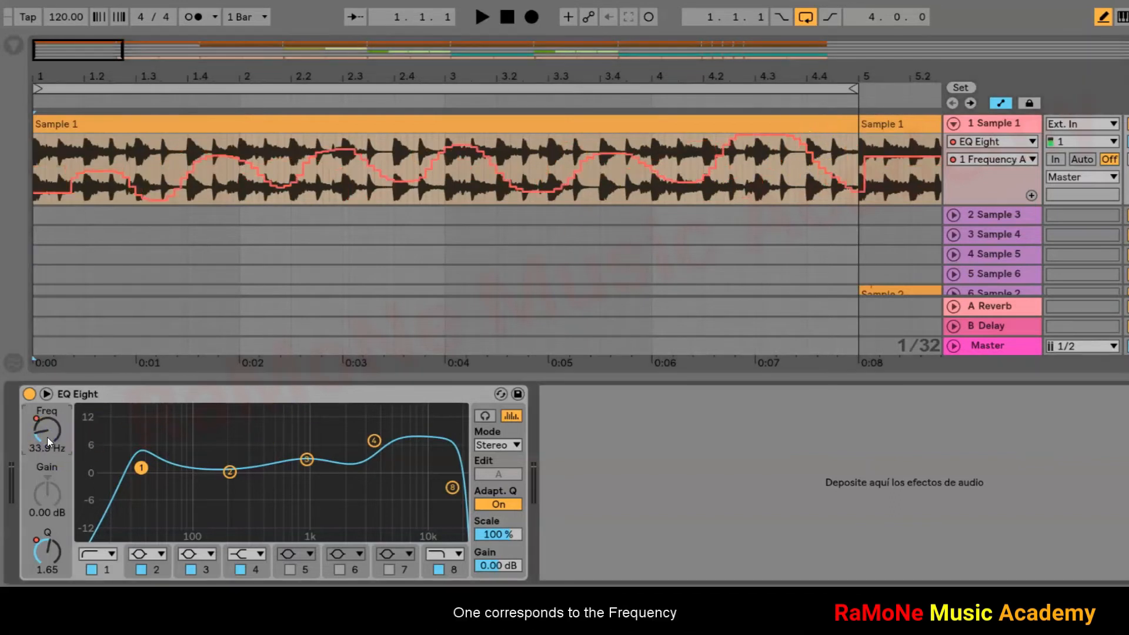
click(41, 553)
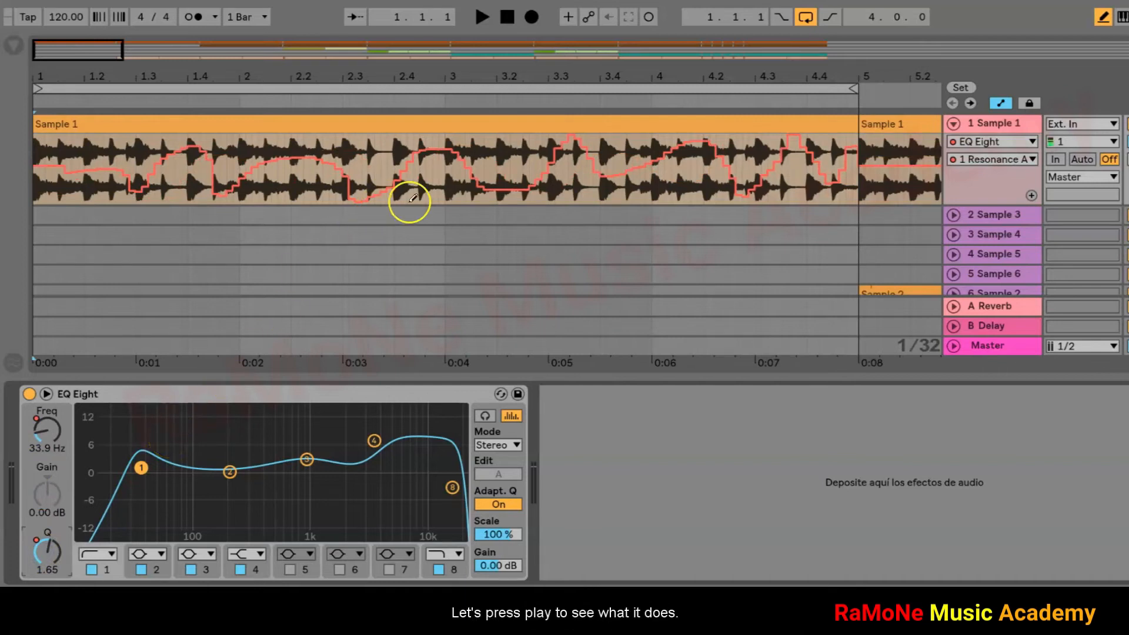
click(482, 17)
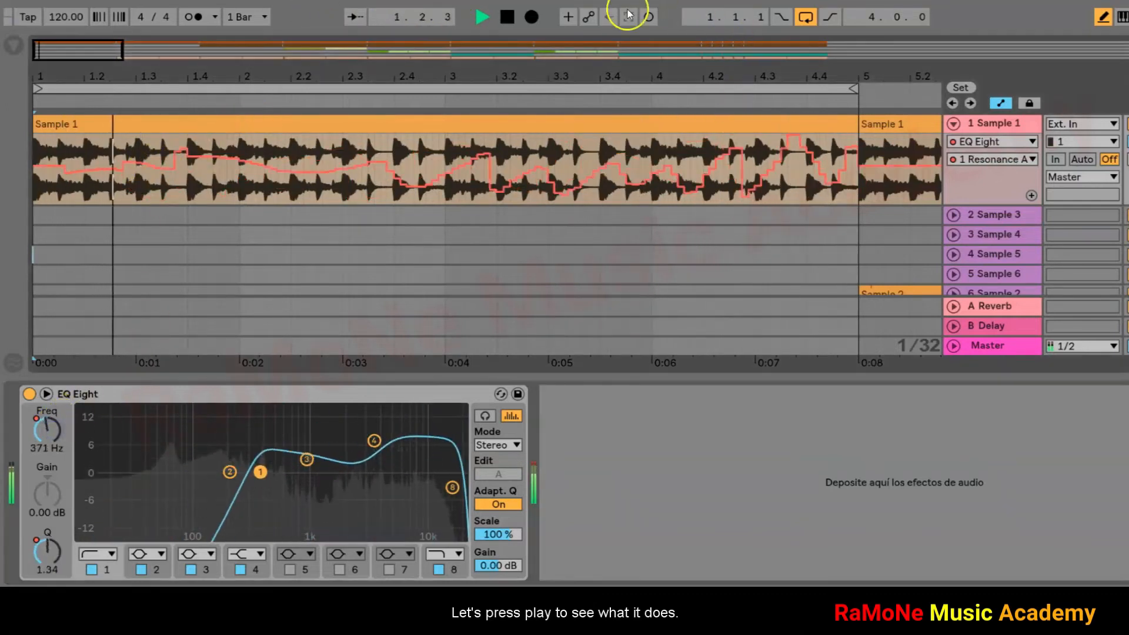
click(509, 21)
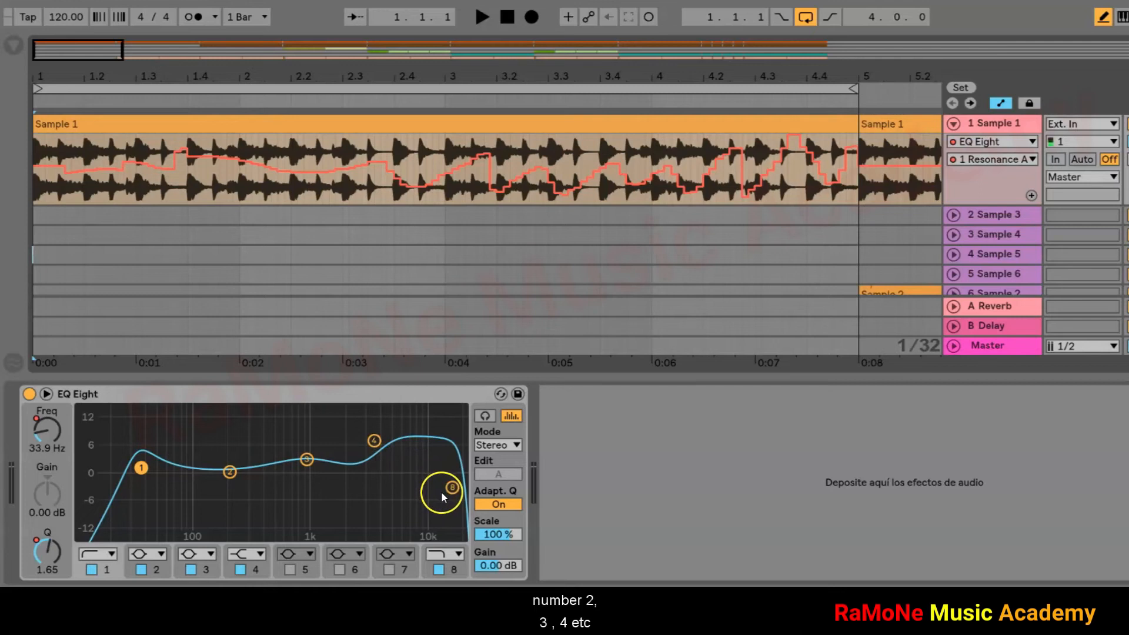
- Show the automation lines for filter 4's frequency and filter 3's resonance
click(374, 440)
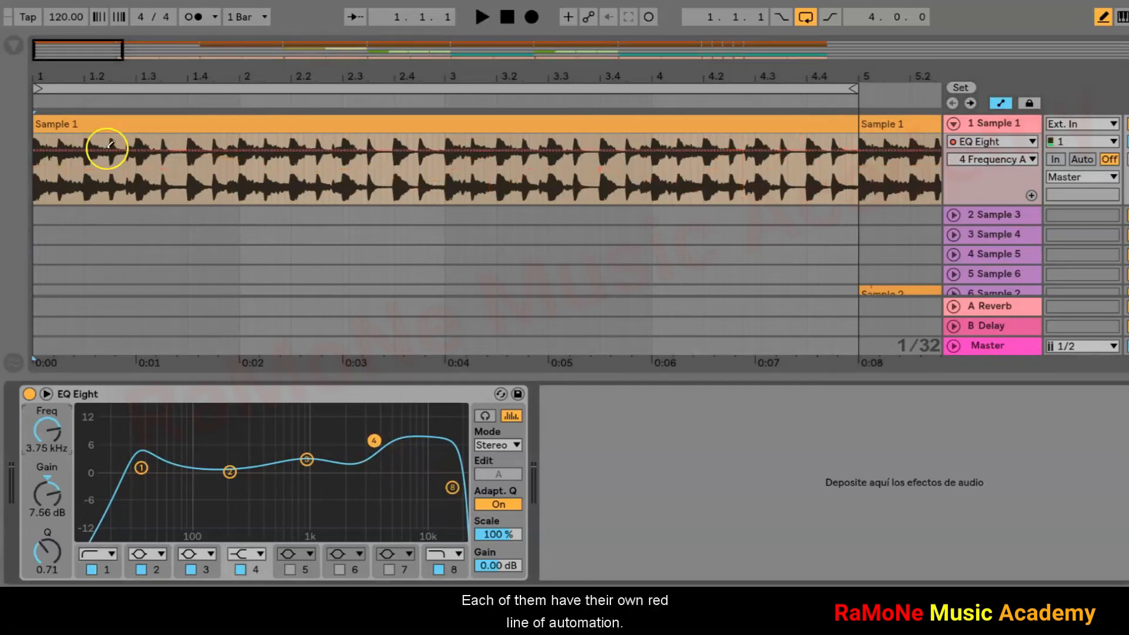
click(306, 459)
click(42, 553)
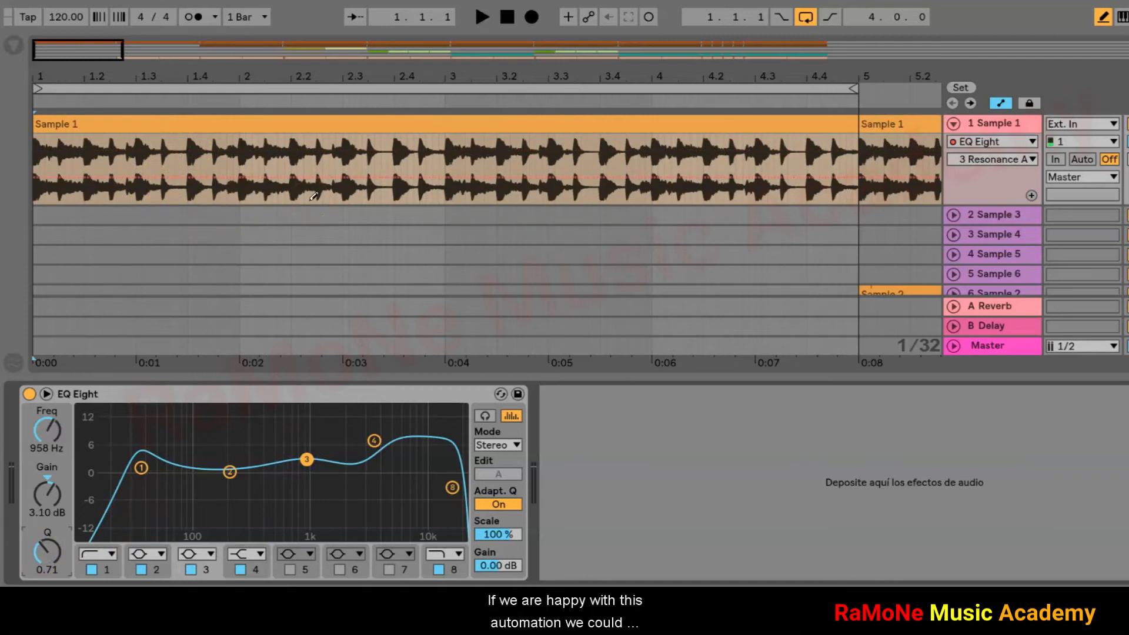
- Display filter 1's frequency automation, duplicate the first Sample 1 clip with its automation to bar 5, and leave Draw Mode
drag(166, 53, 166, 50)
click(141, 468)
click(55, 437)
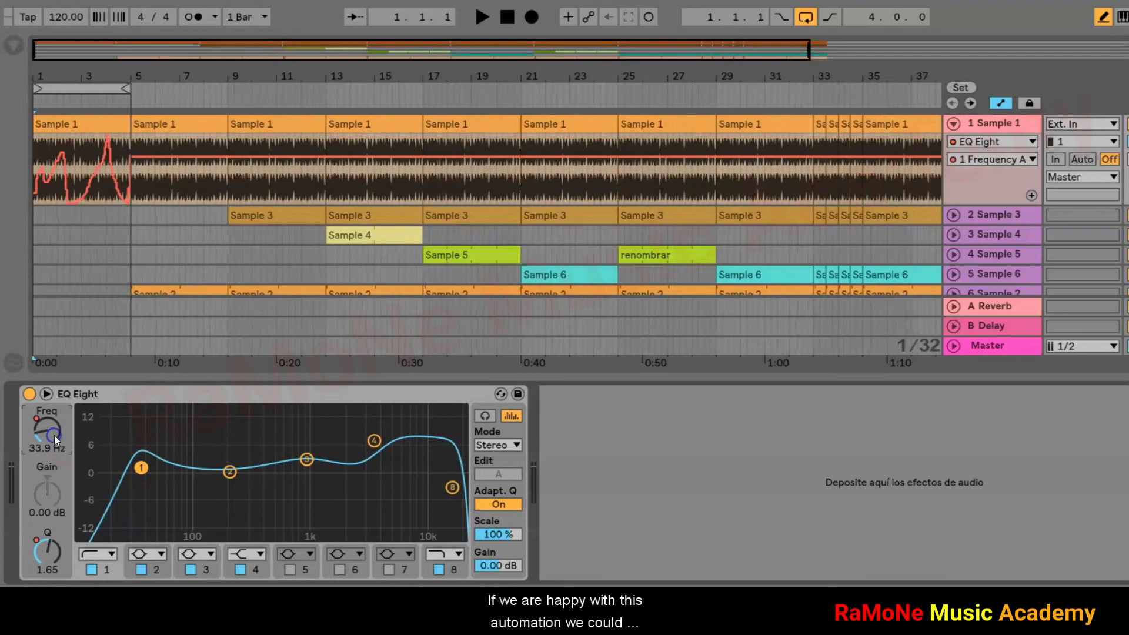
click(78, 124)
key(ctrl+d)
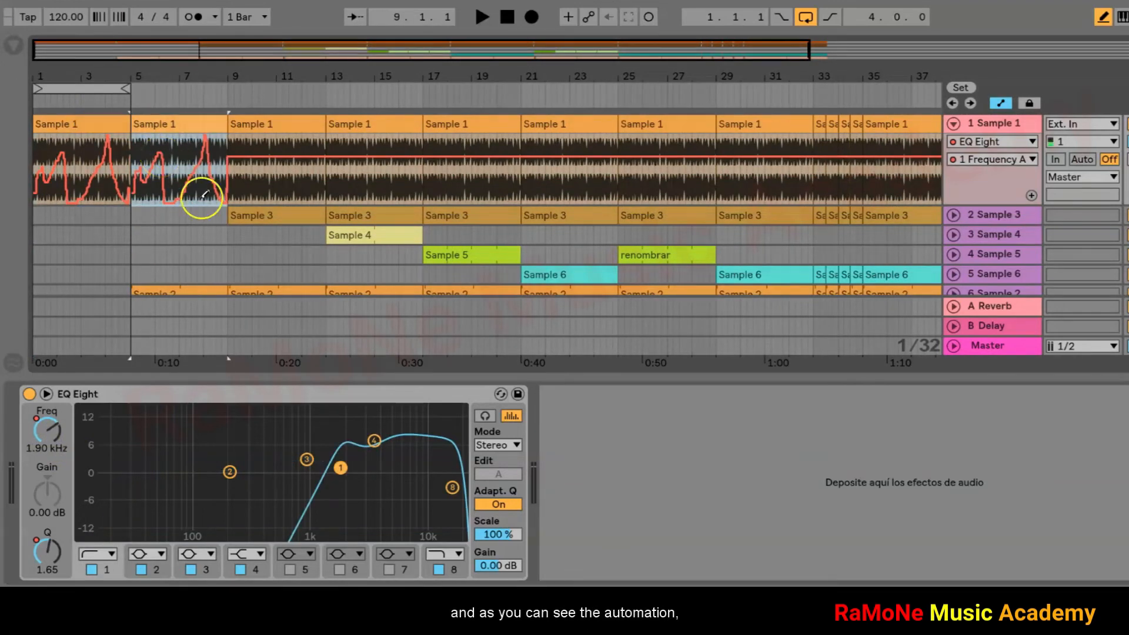
key(b)
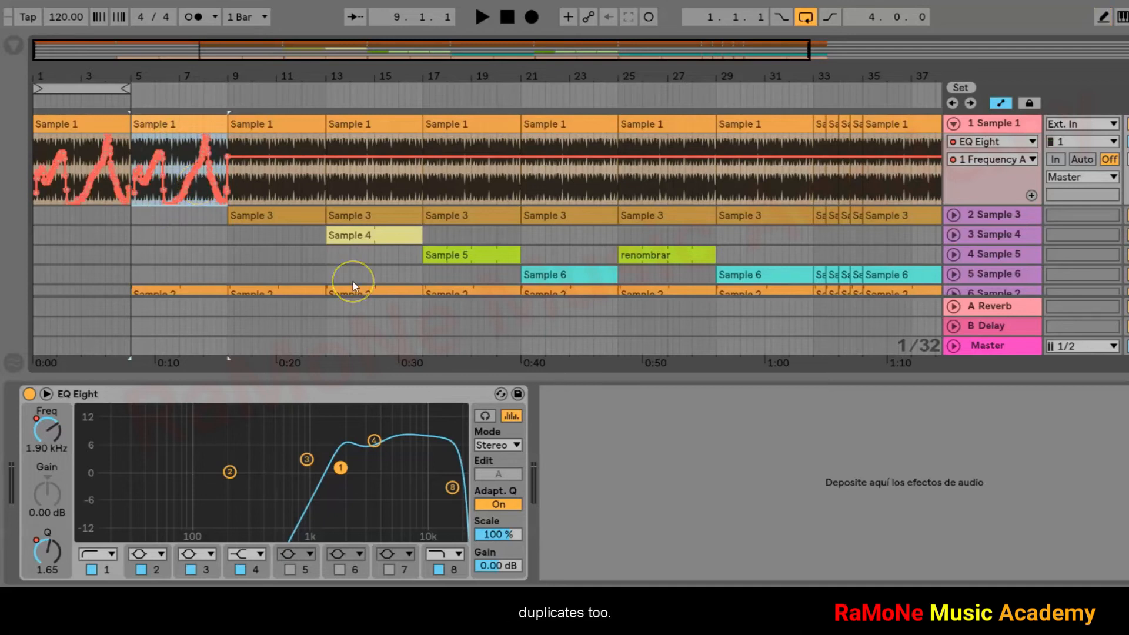
- Copy the automated Sample 1 clip at bar 5 and paste it over the Sample 1 clips at bars 13, 21 and 29
right_click(169, 128)
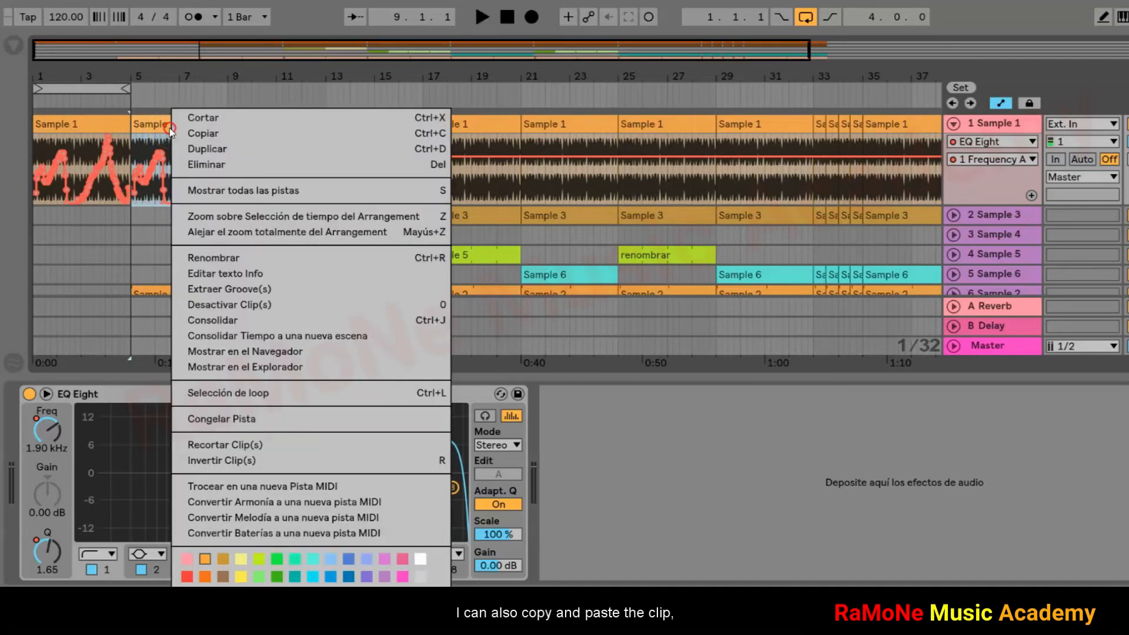
click(199, 130)
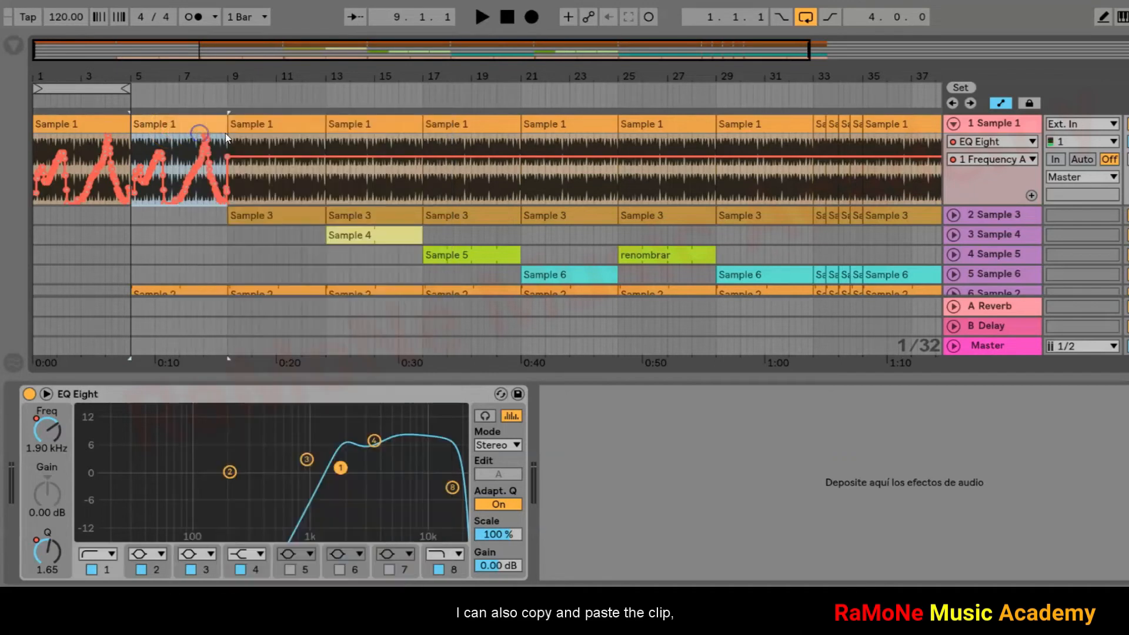
right_click(335, 122)
click(371, 135)
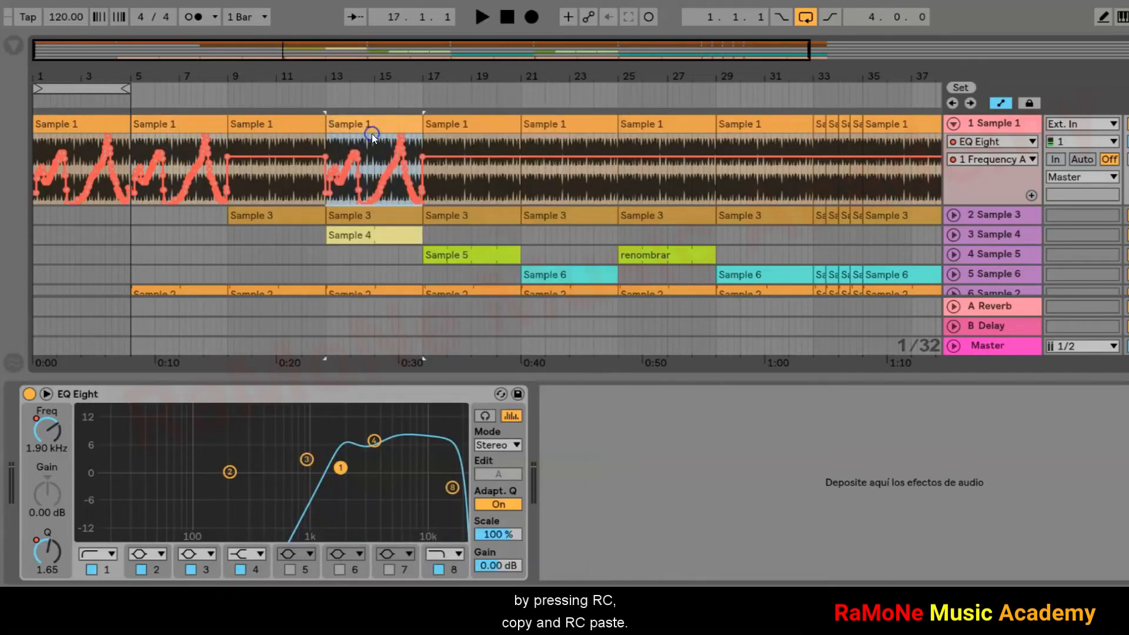
right_click(564, 129)
click(585, 134)
right_click(736, 125)
click(778, 134)
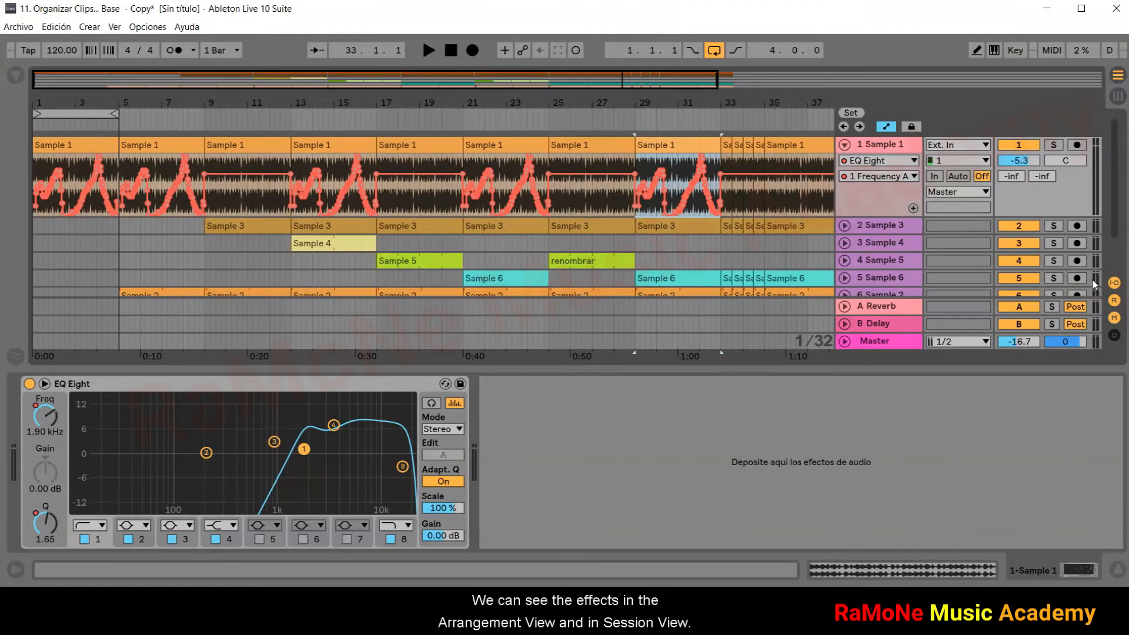
- Switch to Session View and show the effects on the Delay return track
key(Tab)
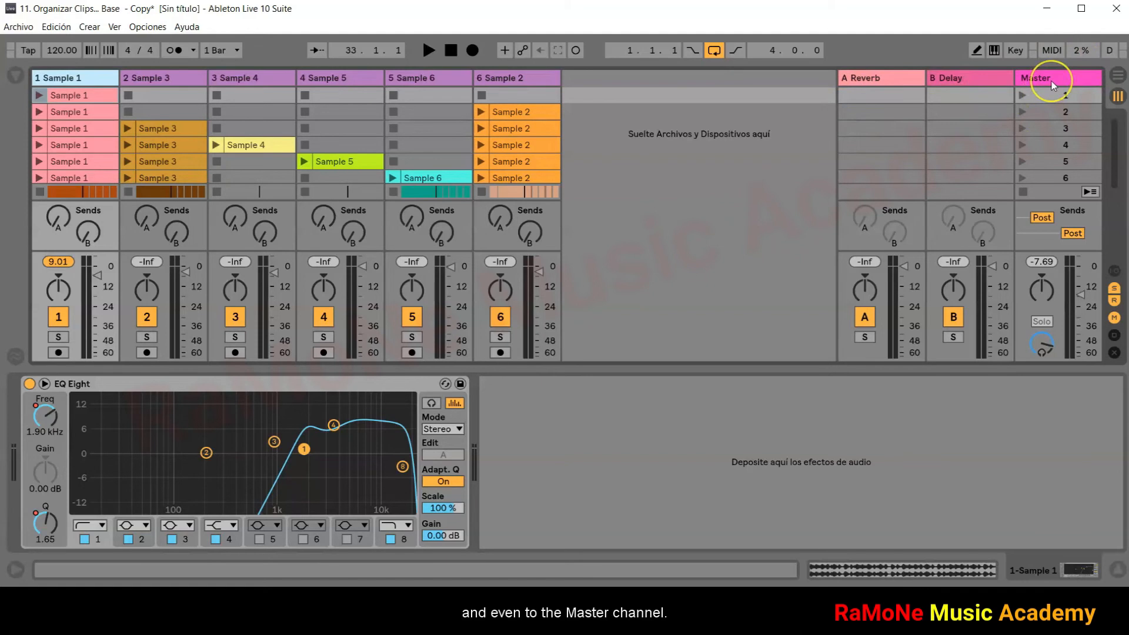
click(1000, 100)
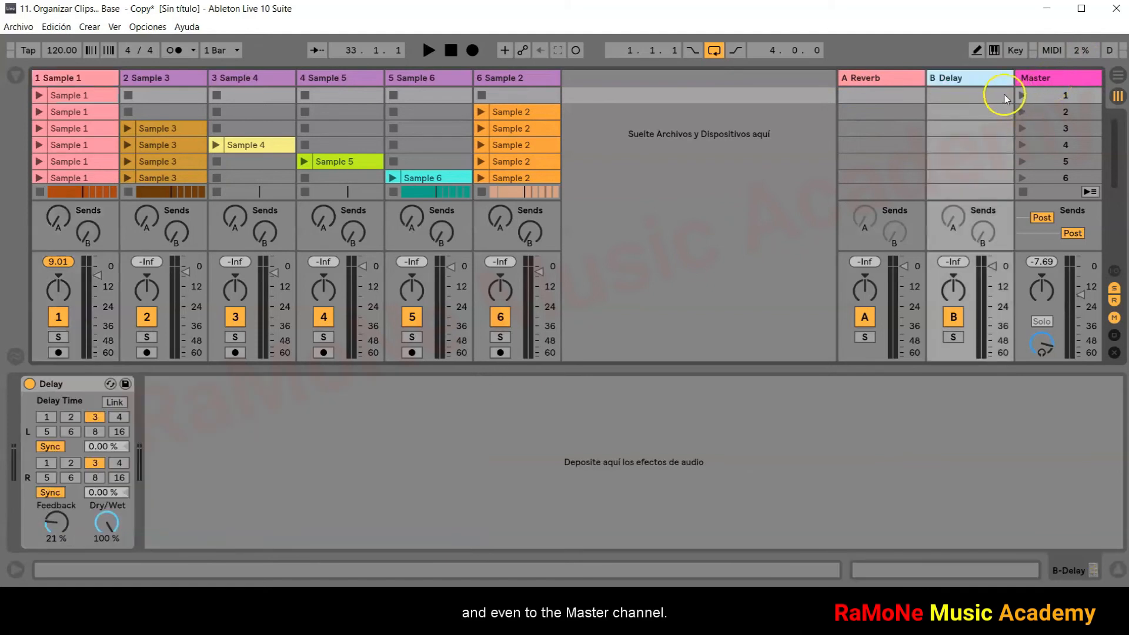
- Add EQ Eight to the Delay return track and an audio effect to the Master track
click(16, 75)
double_click(132, 290)
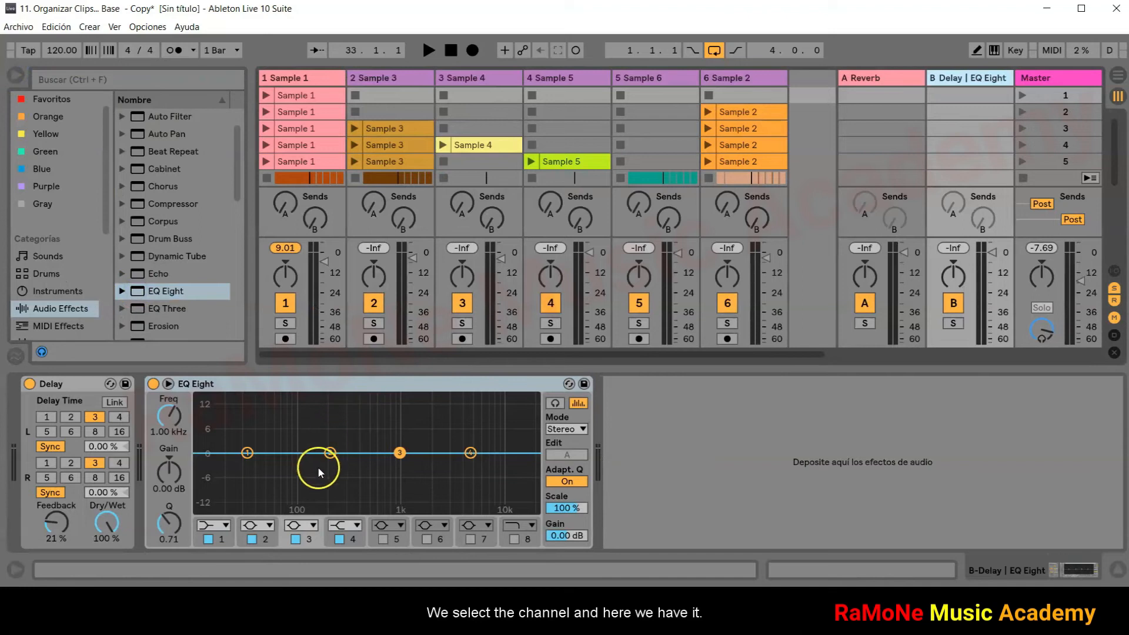
click(1046, 78)
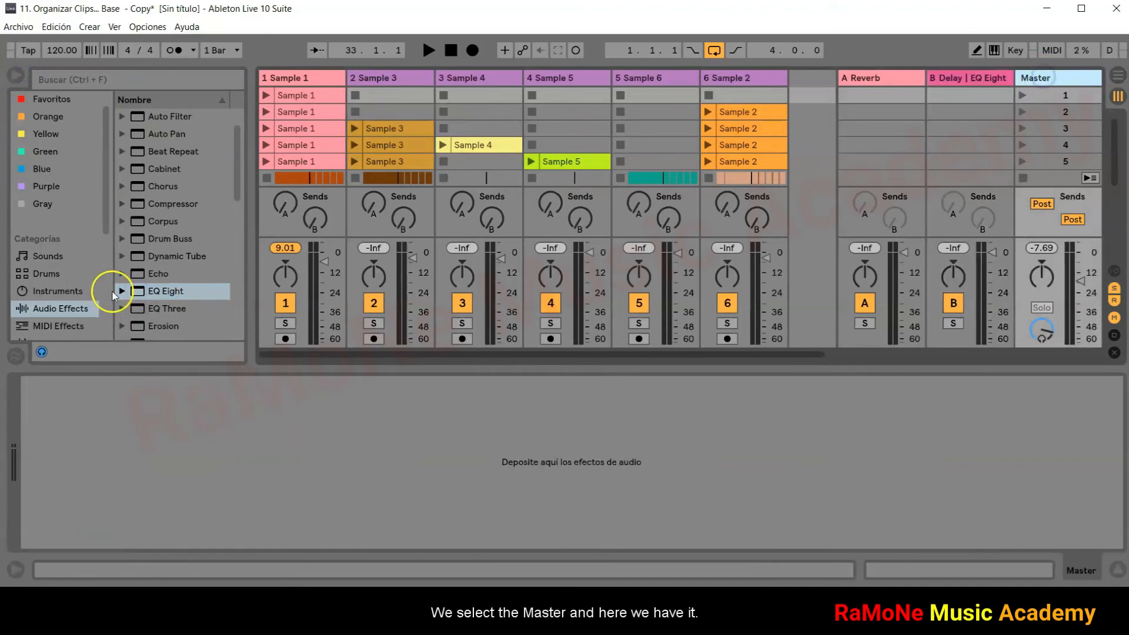
double_click(140, 277)
click(563, 437)
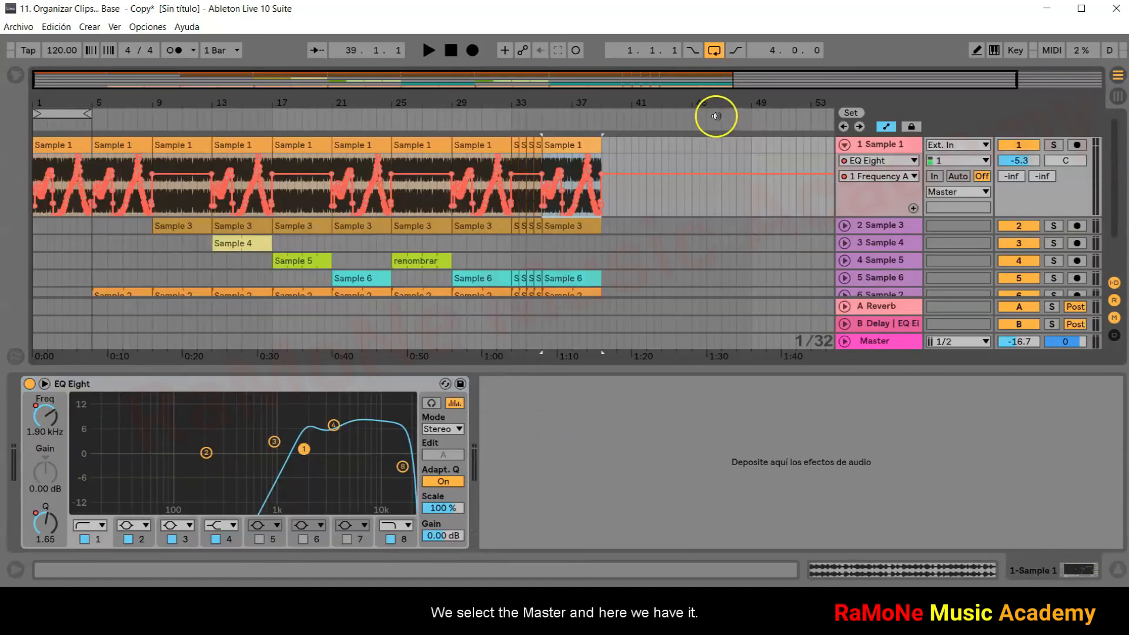
- Lock the automation envelopes, try moving the last Sample 1 clip to about bar 40, and undo the move
click(911, 132)
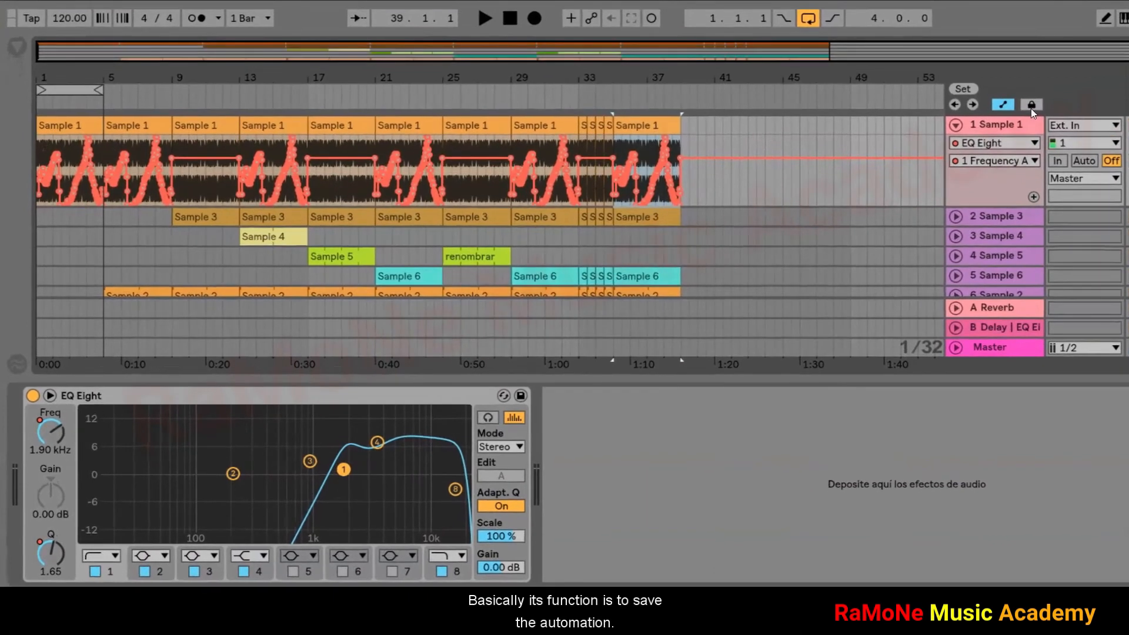
click(910, 124)
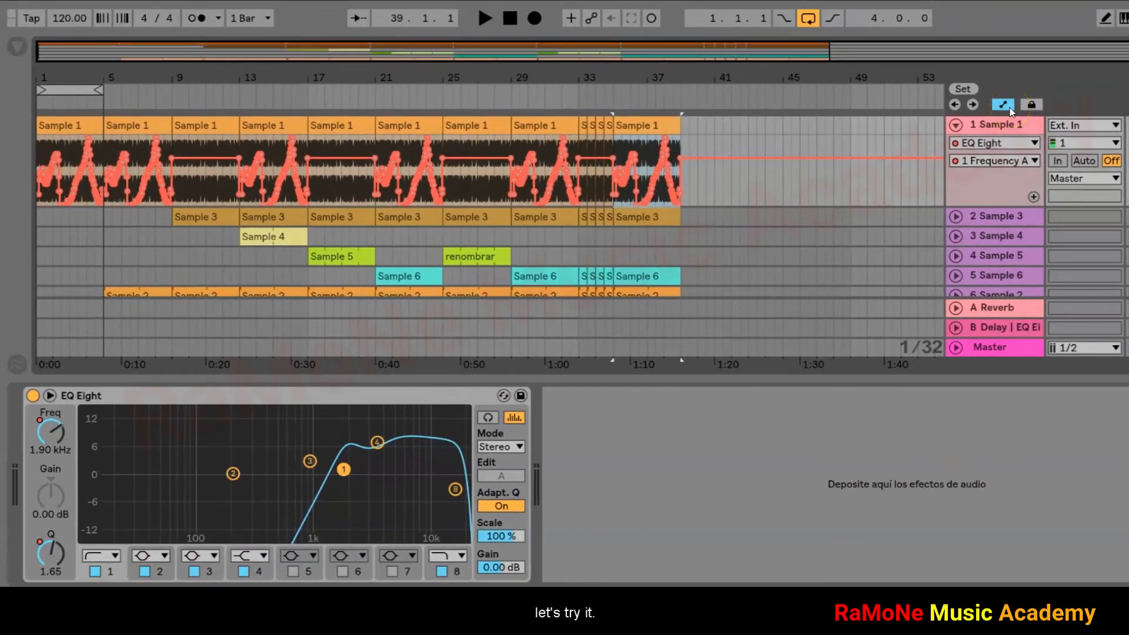
click(653, 125)
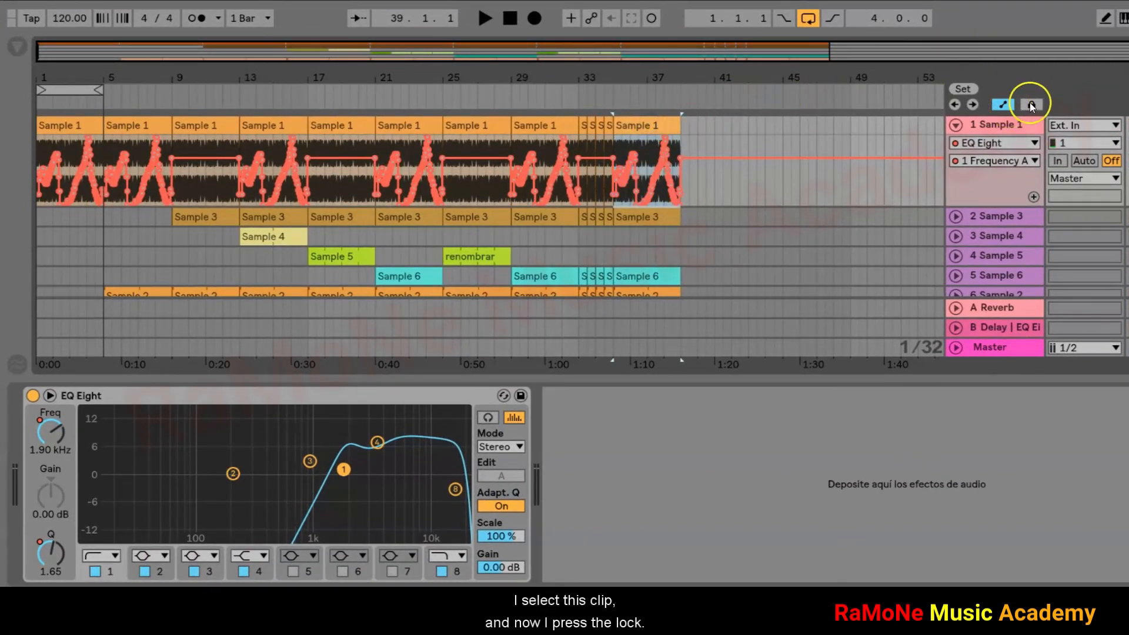
click(1031, 104)
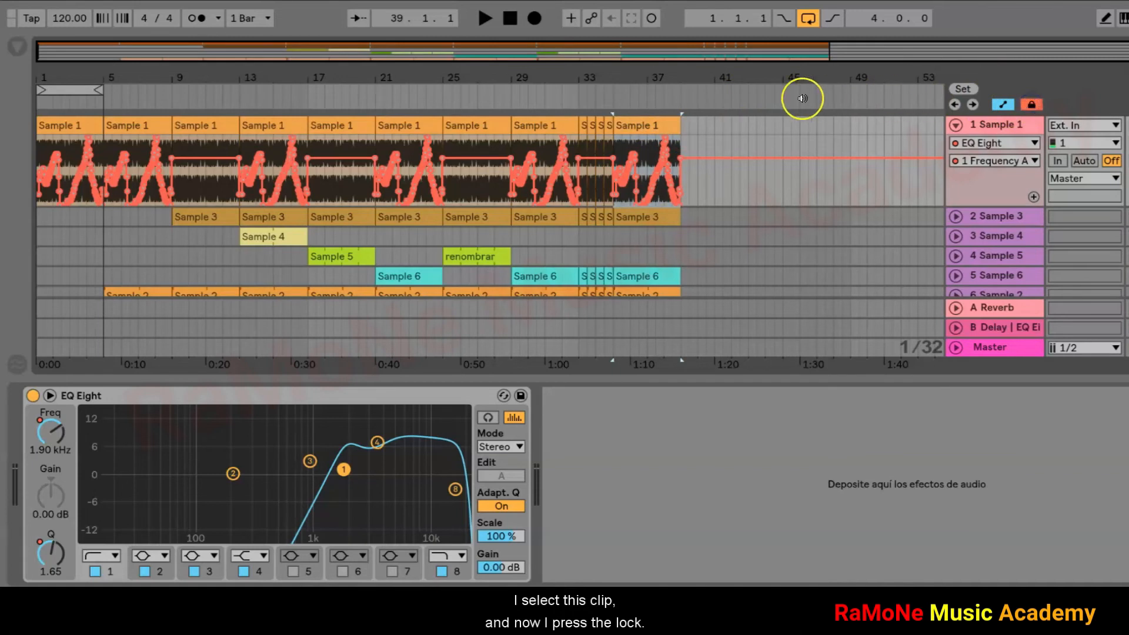
drag(643, 123, 734, 126)
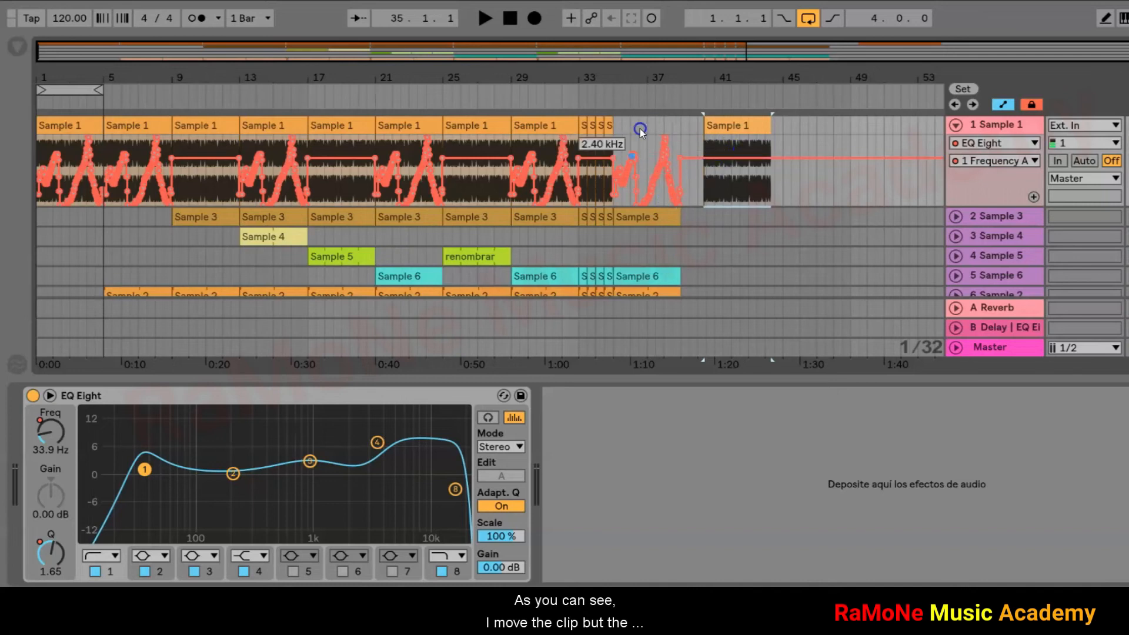
key(ctrl+z)
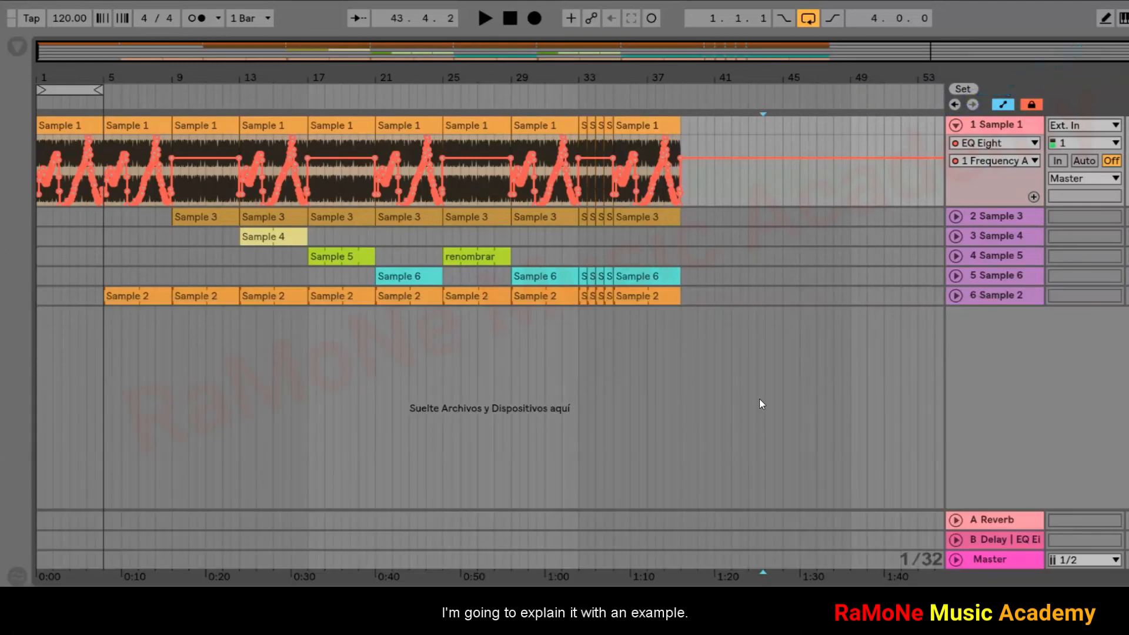
- Duplicate the whole arrangement after its end at bar 39, fold the Sample 1 track, and color the duplicated clips red
key(ctrl+a)
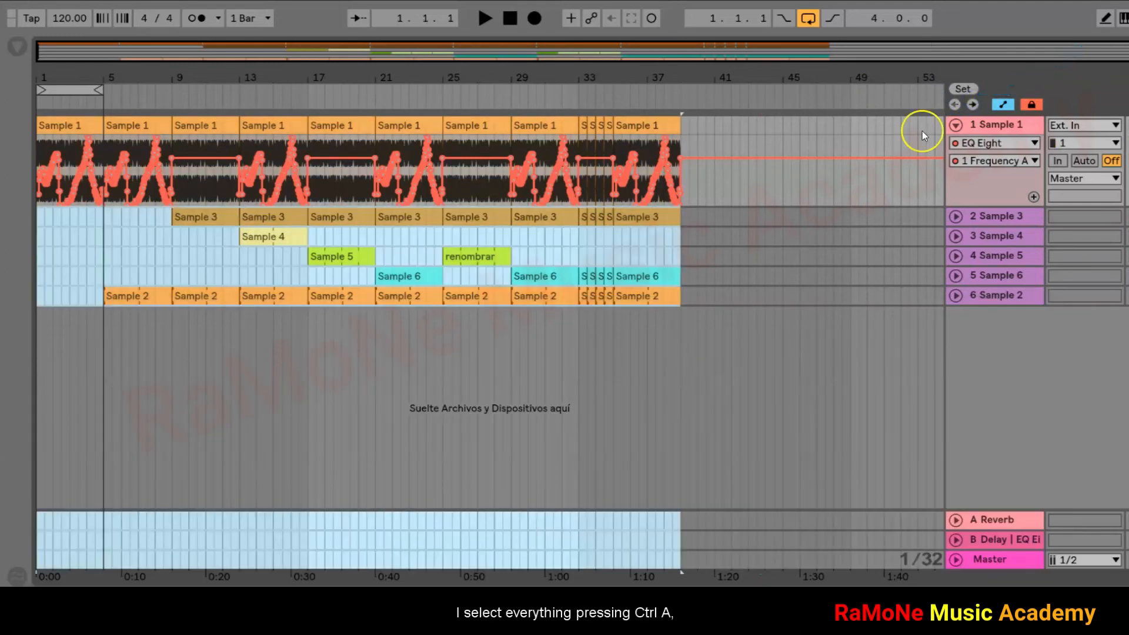
key(ctrl+d)
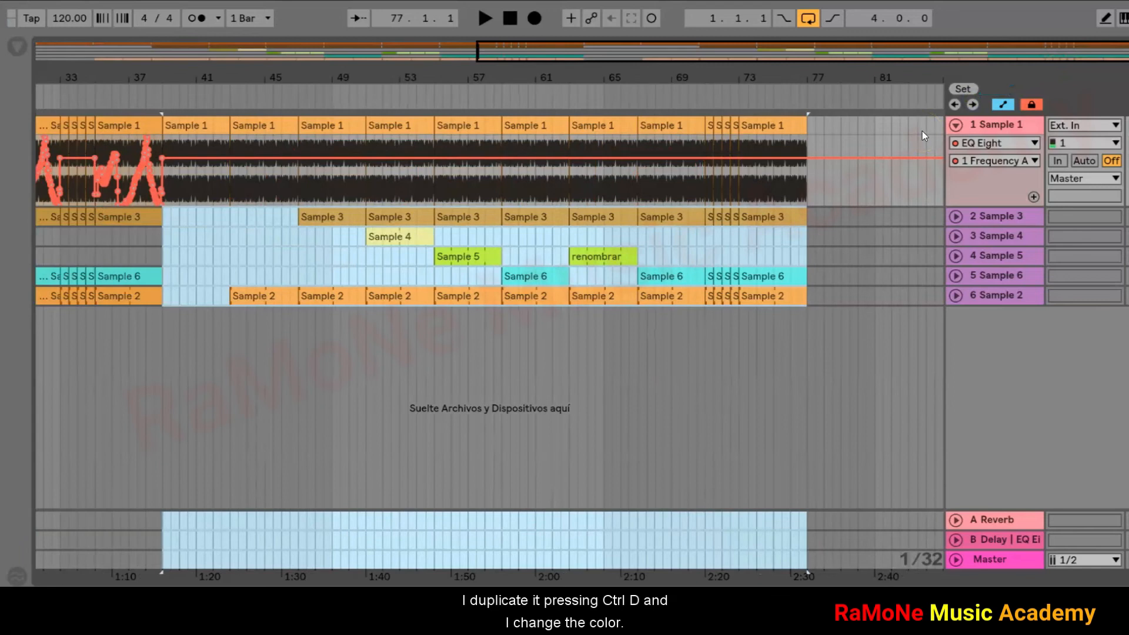
click(956, 125)
drag(492, 56, 493, 58)
right_click(465, 129)
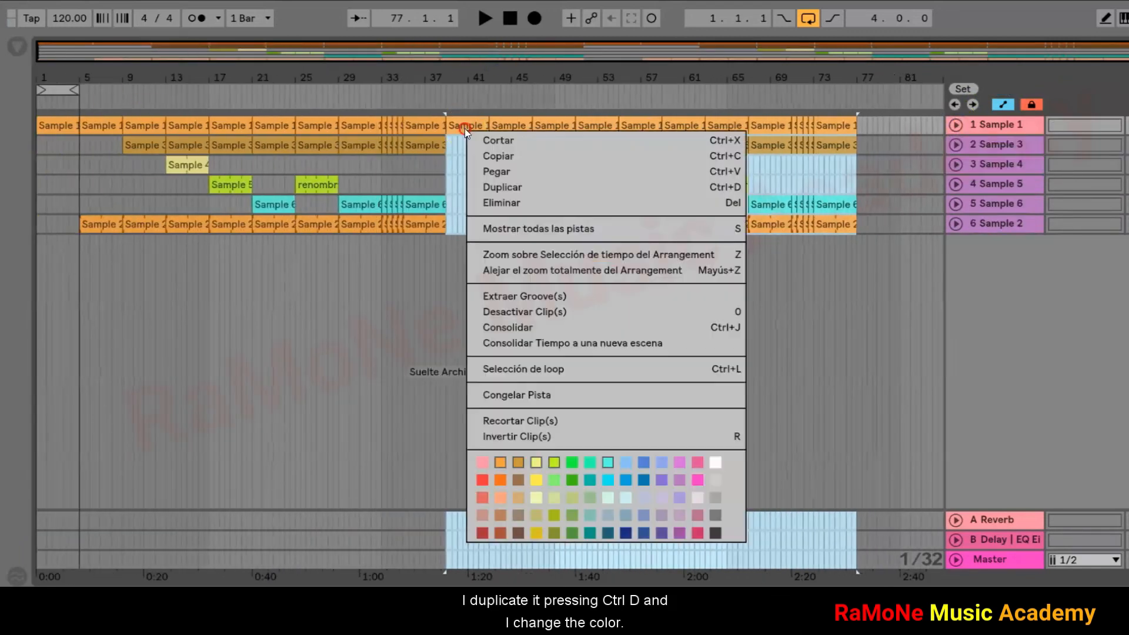
click(482, 481)
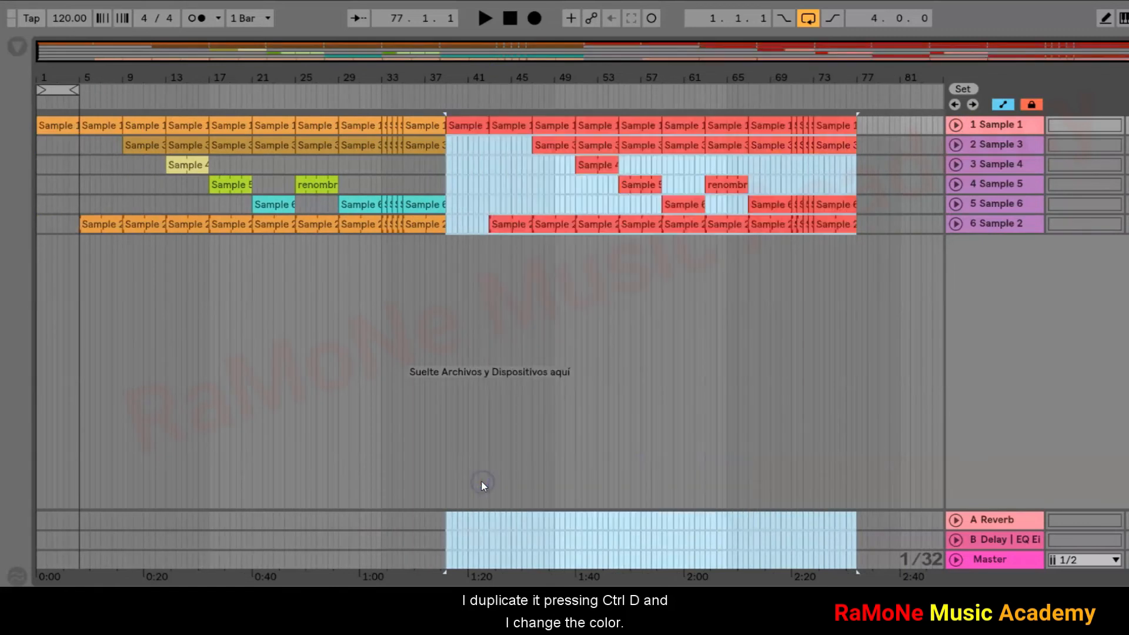
- Duplicate the red section to bar 77 and color the new clips green
key(ctrl+d)
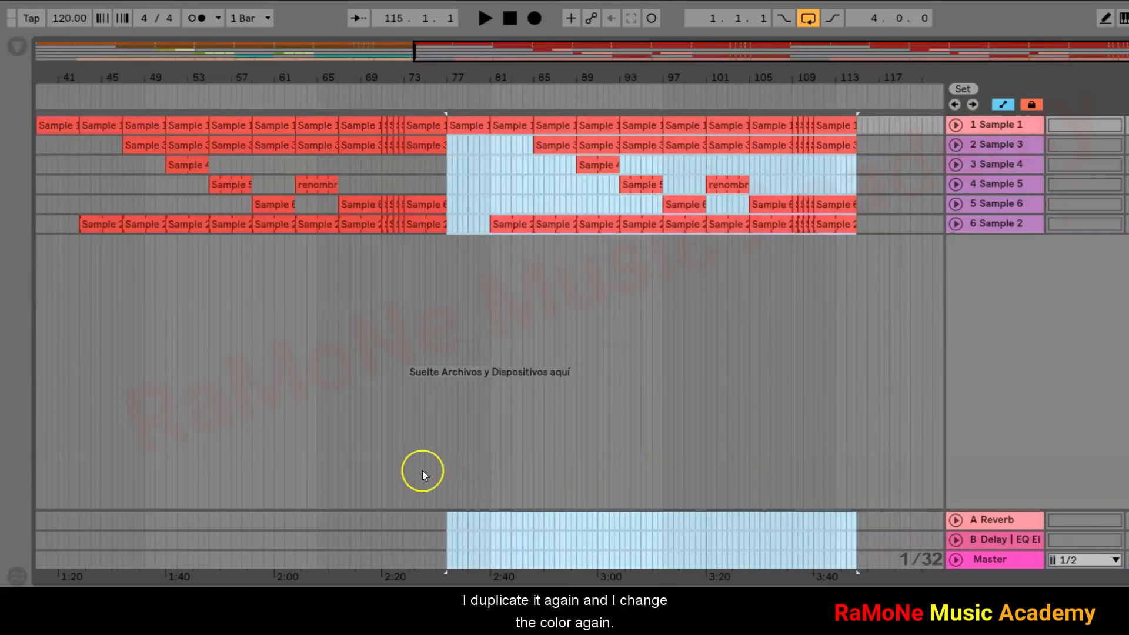
right_click(593, 143)
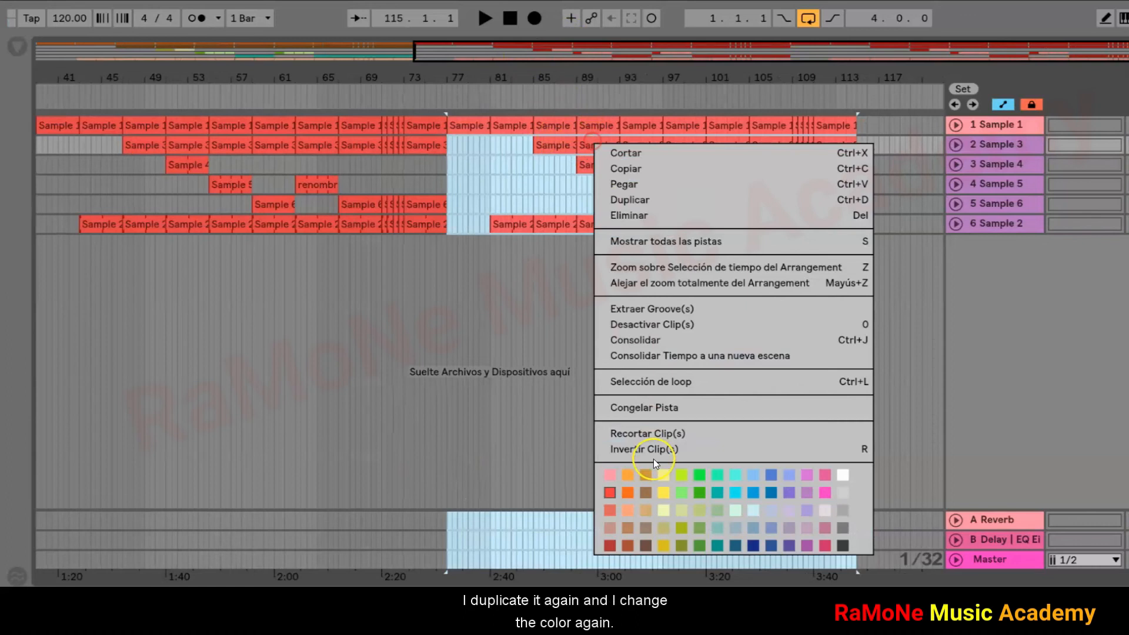
click(700, 484)
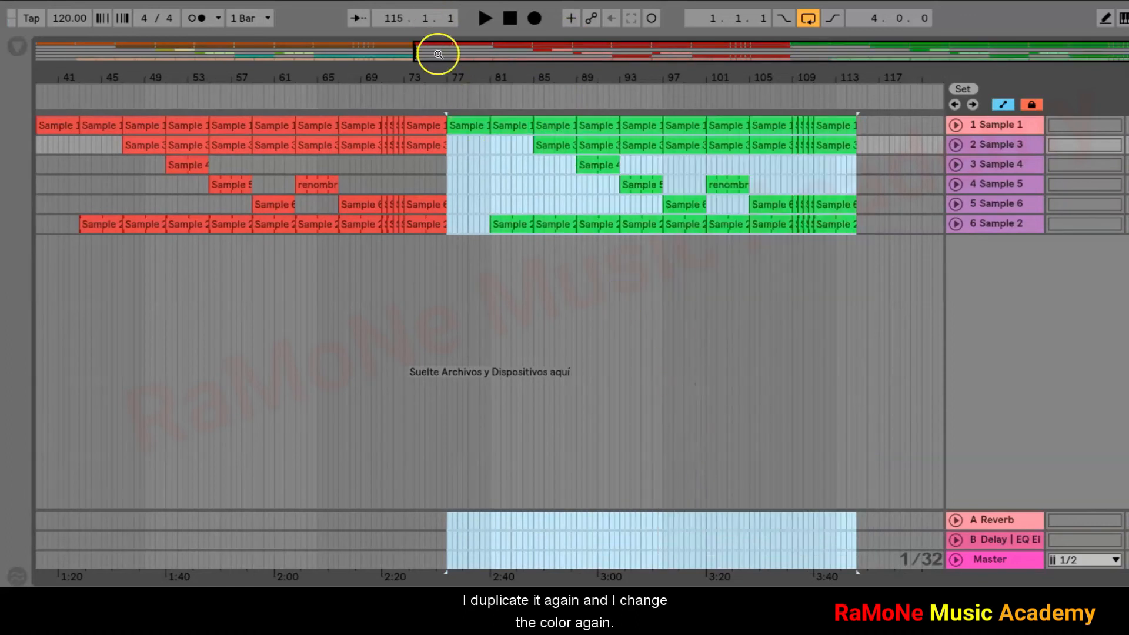
drag(439, 51, 439, 54)
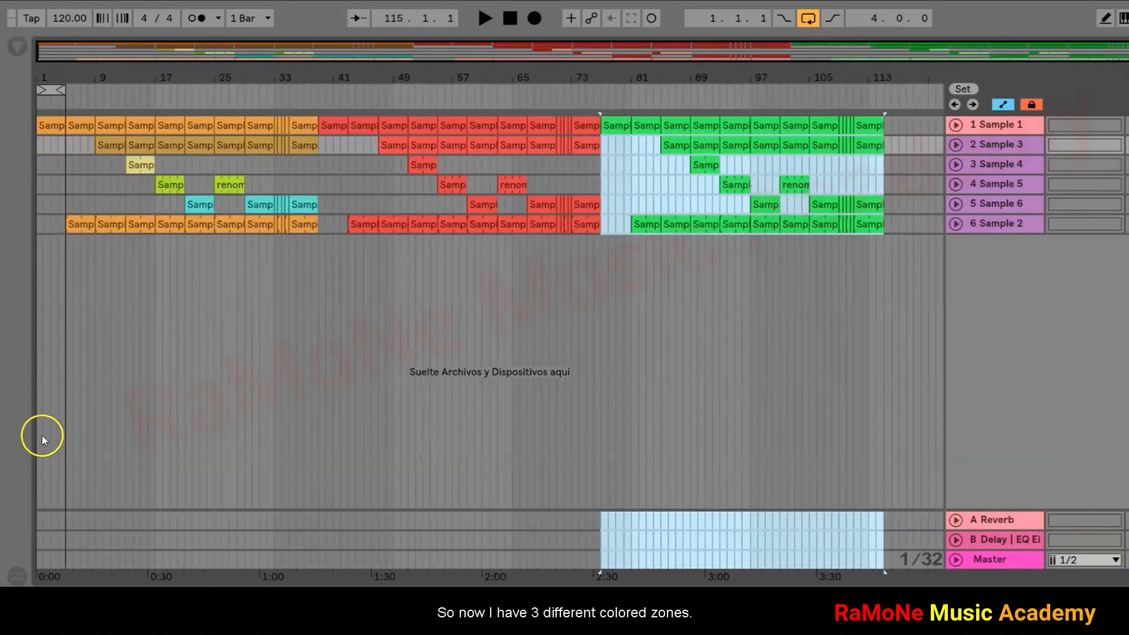
- Move the loop to the start of the red section at bar 39 and add a locator there named 130
click(272, 342)
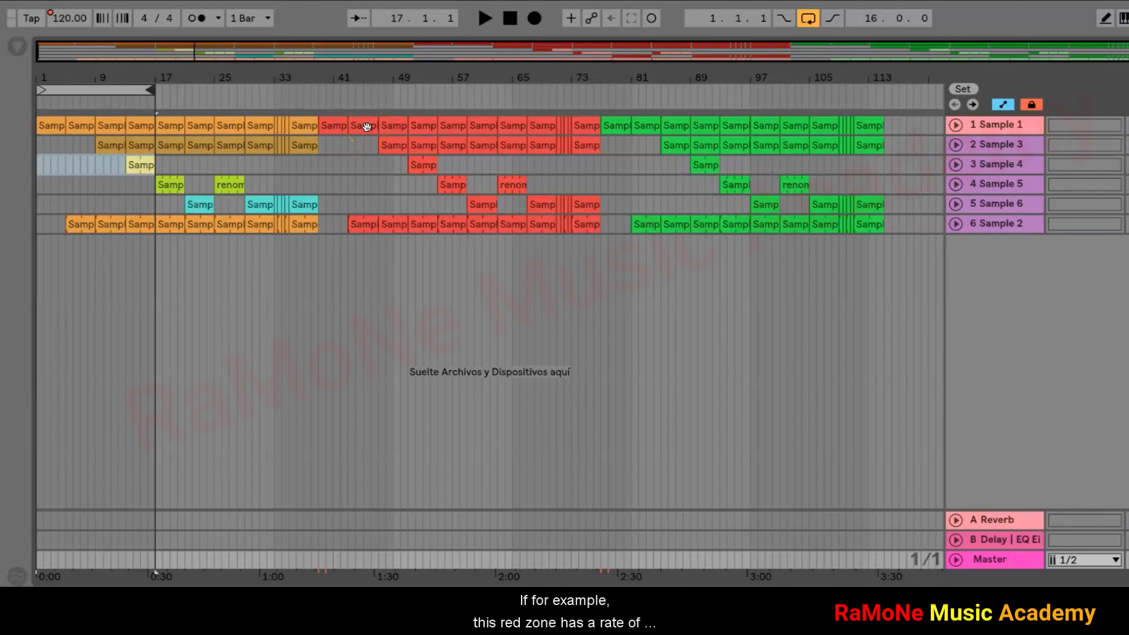
click(363, 127)
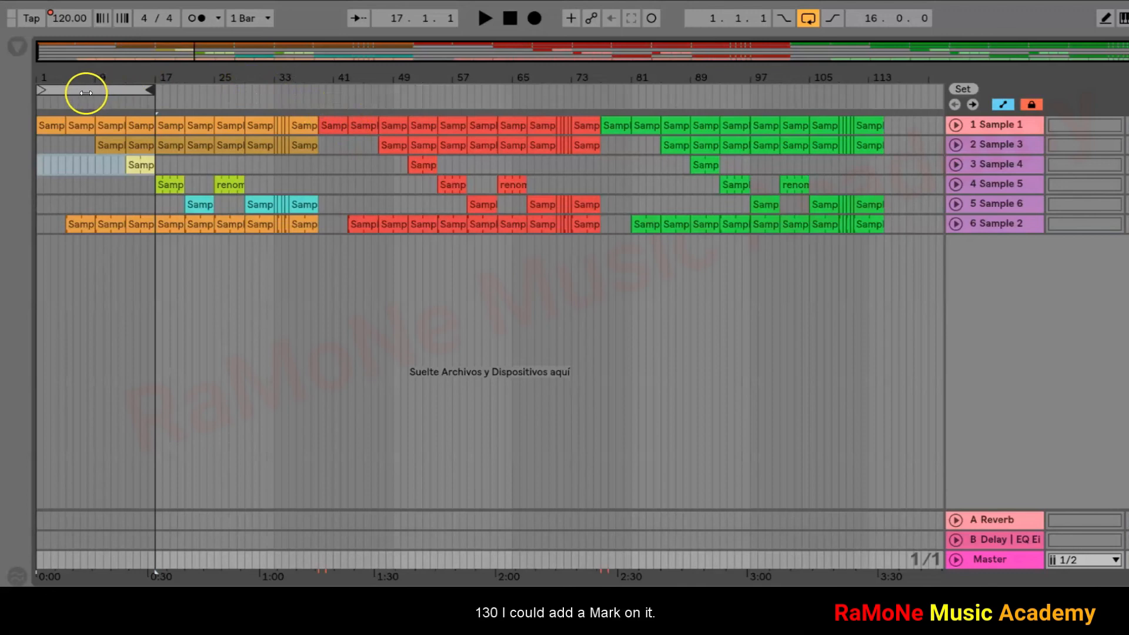
drag(88, 89, 376, 81)
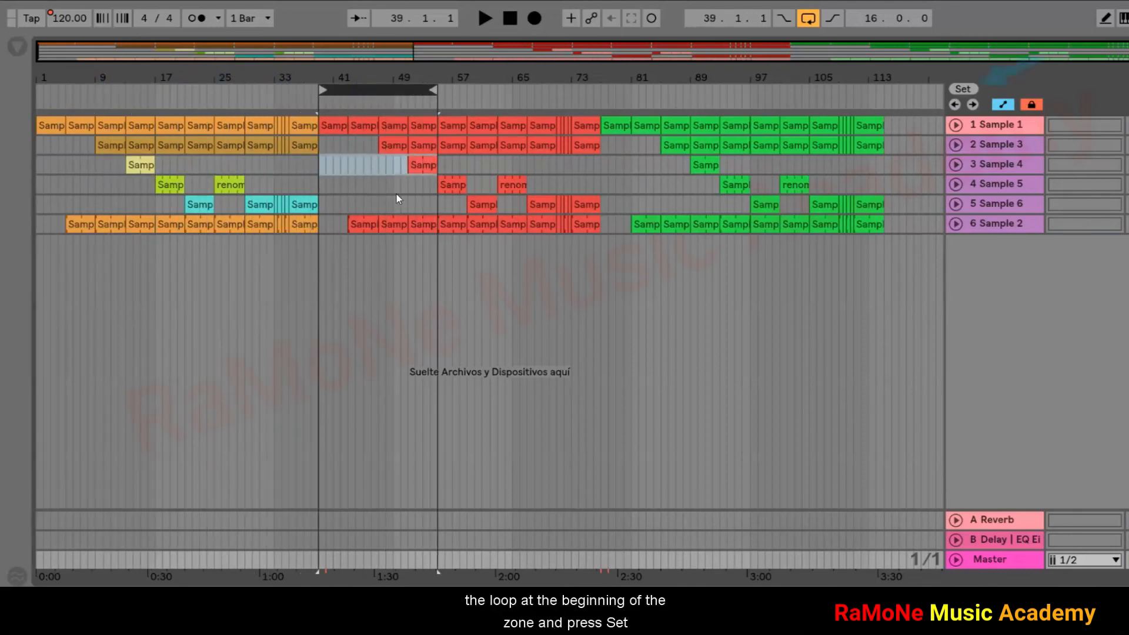
click(964, 90)
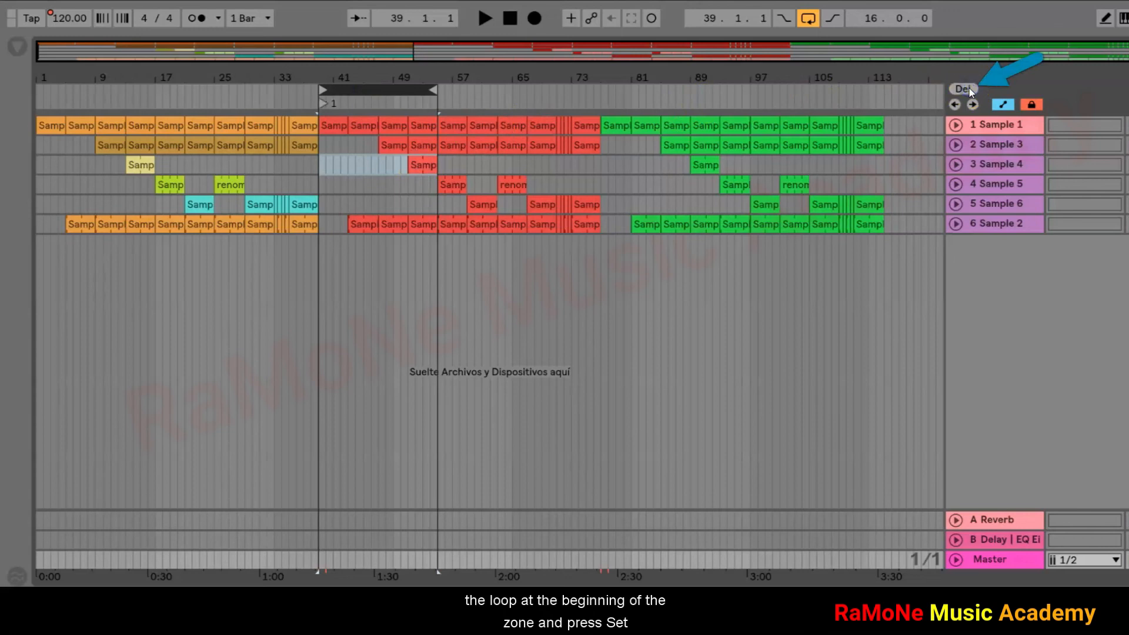
right_click(323, 106)
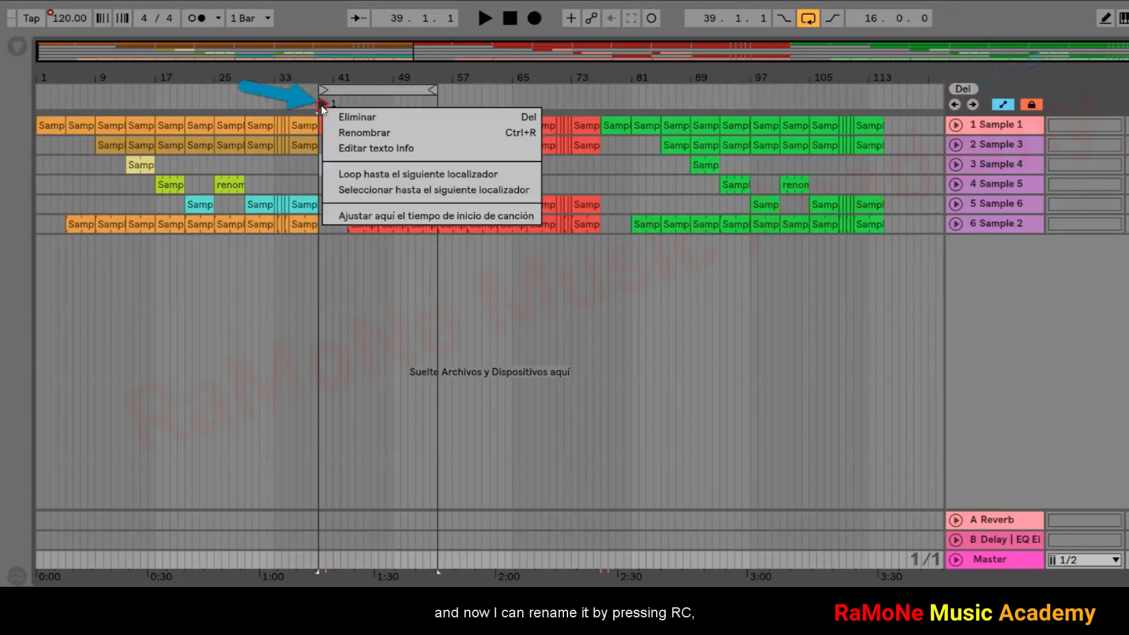
click(354, 133)
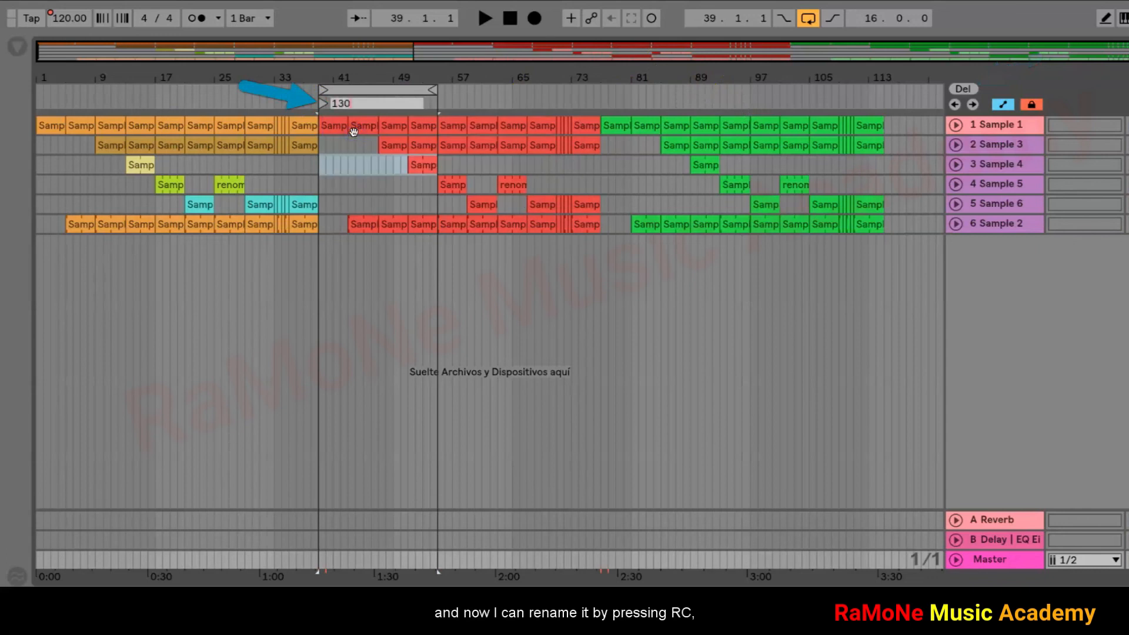
key(Return)
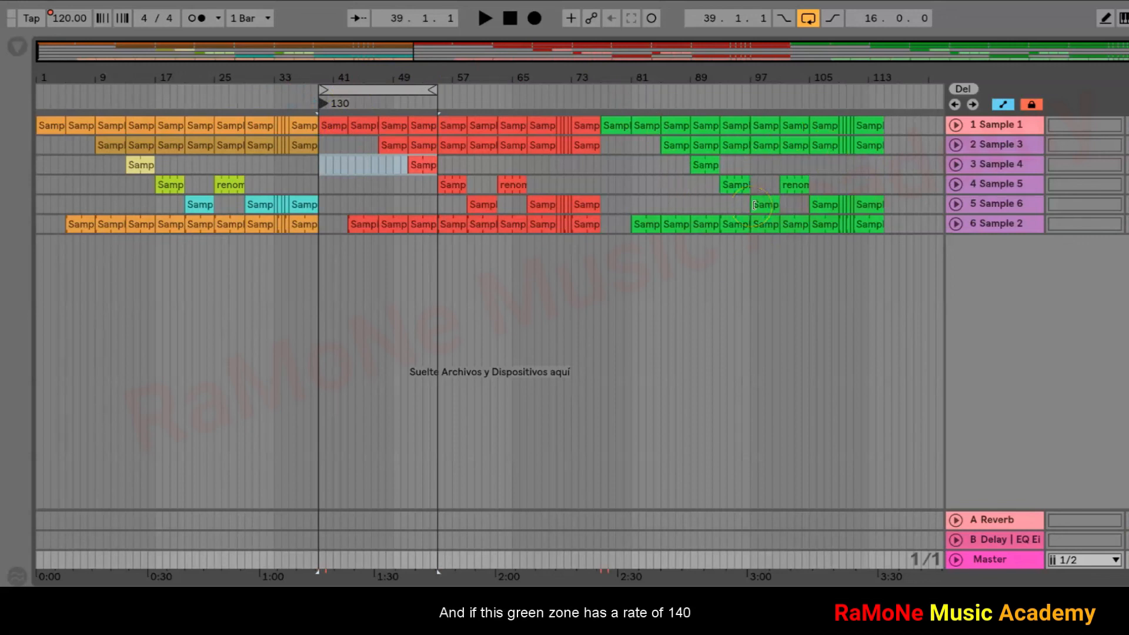
- Move the loop to the start of the green section at bar 77 and add a locator there named 140
drag(371, 91, 657, 78)
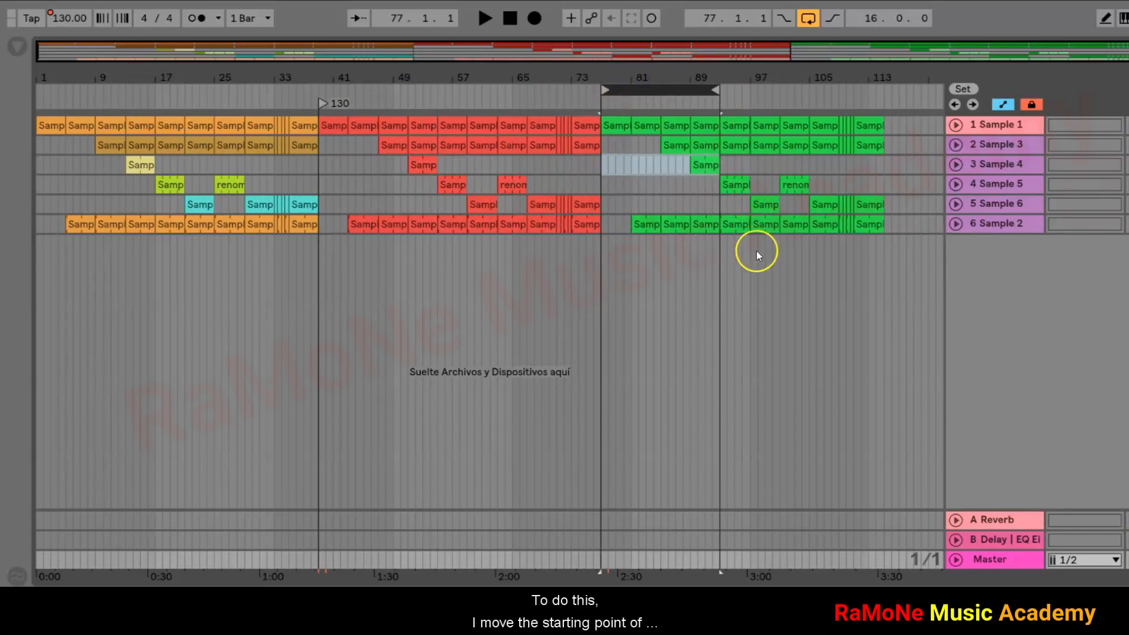
click(963, 91)
right_click(604, 106)
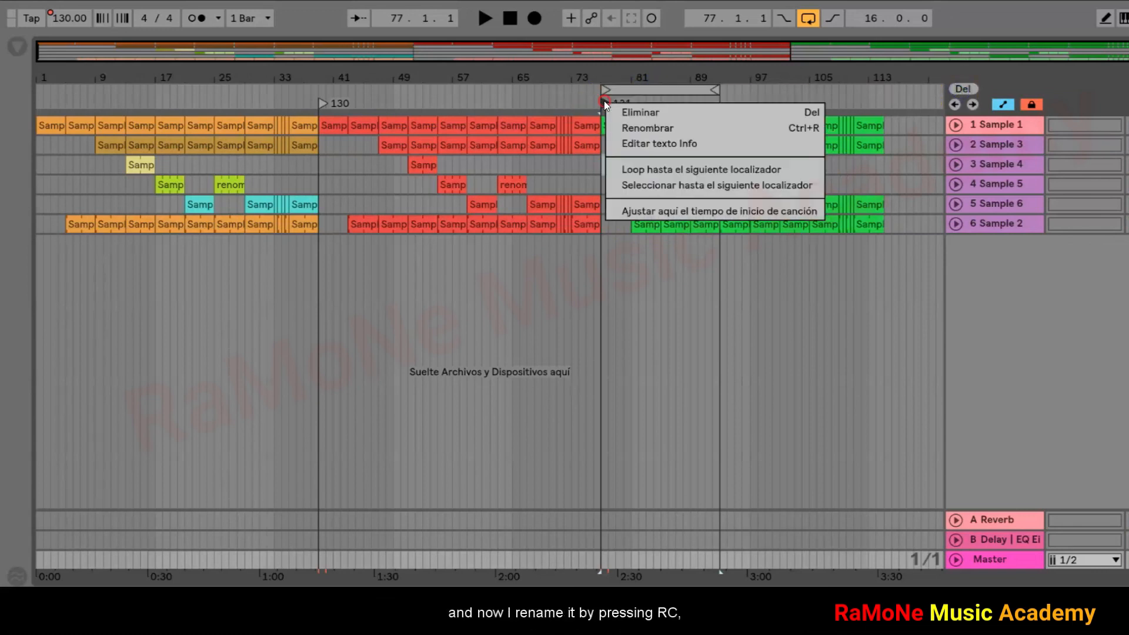
click(635, 128)
text(140)
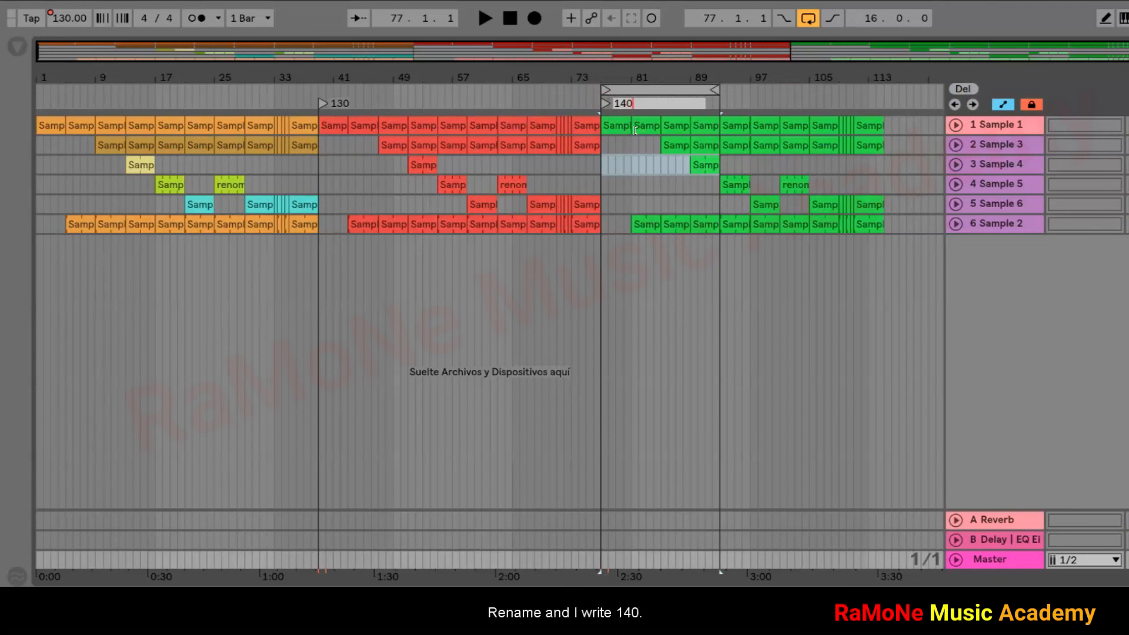
- Play the arrangement, jump forward to locators 130 and 140, return to the previous locator, and stop playback
click(484, 20)
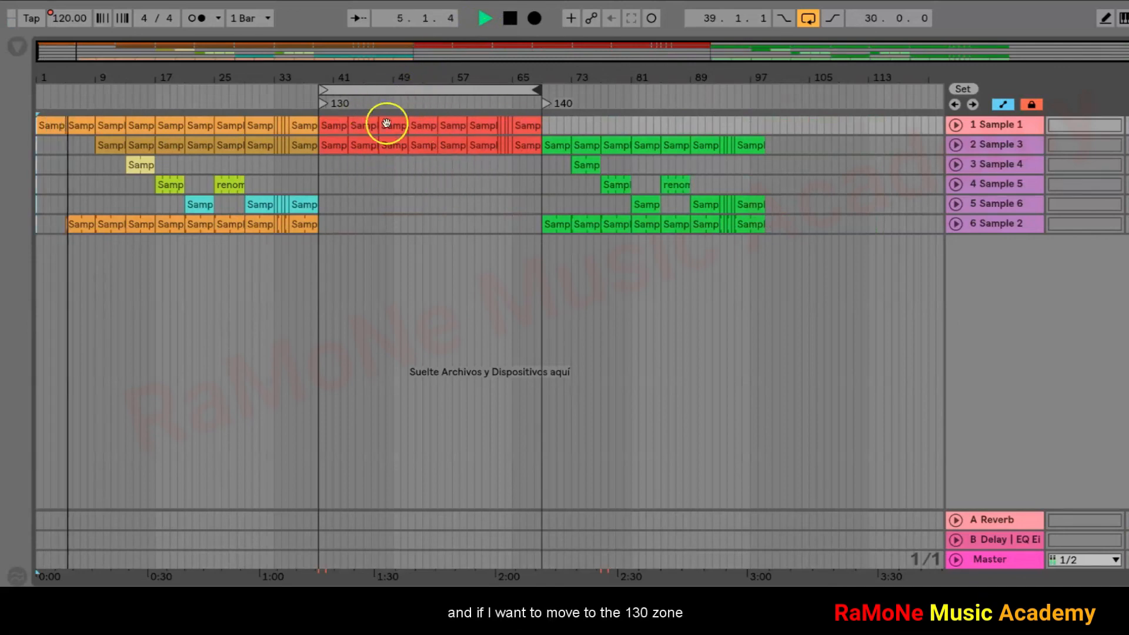
click(973, 105)
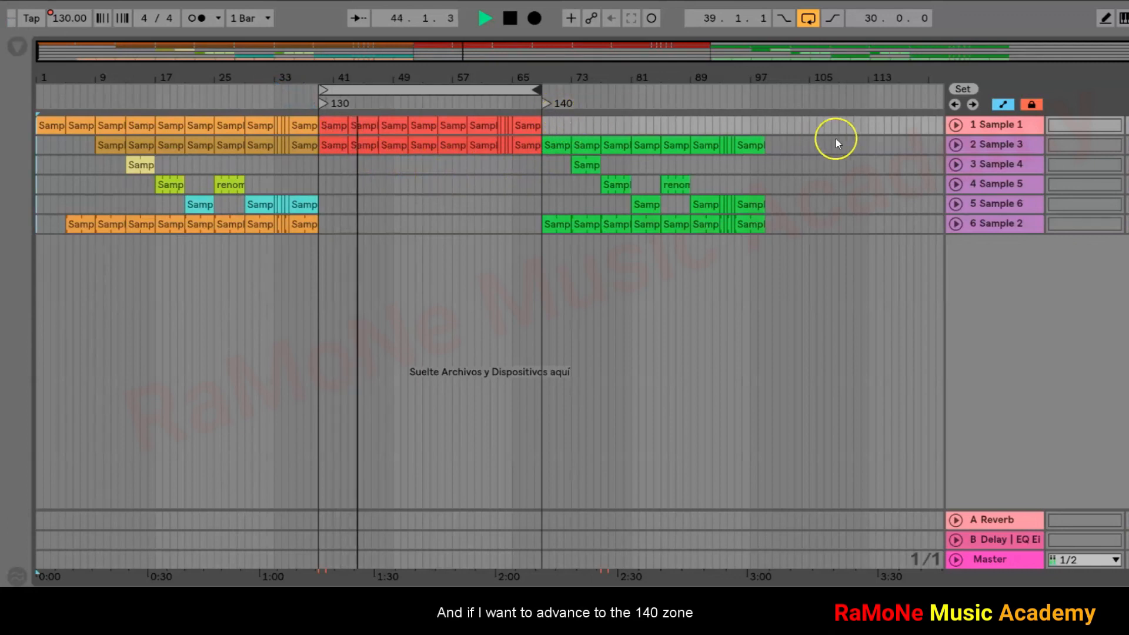
click(973, 106)
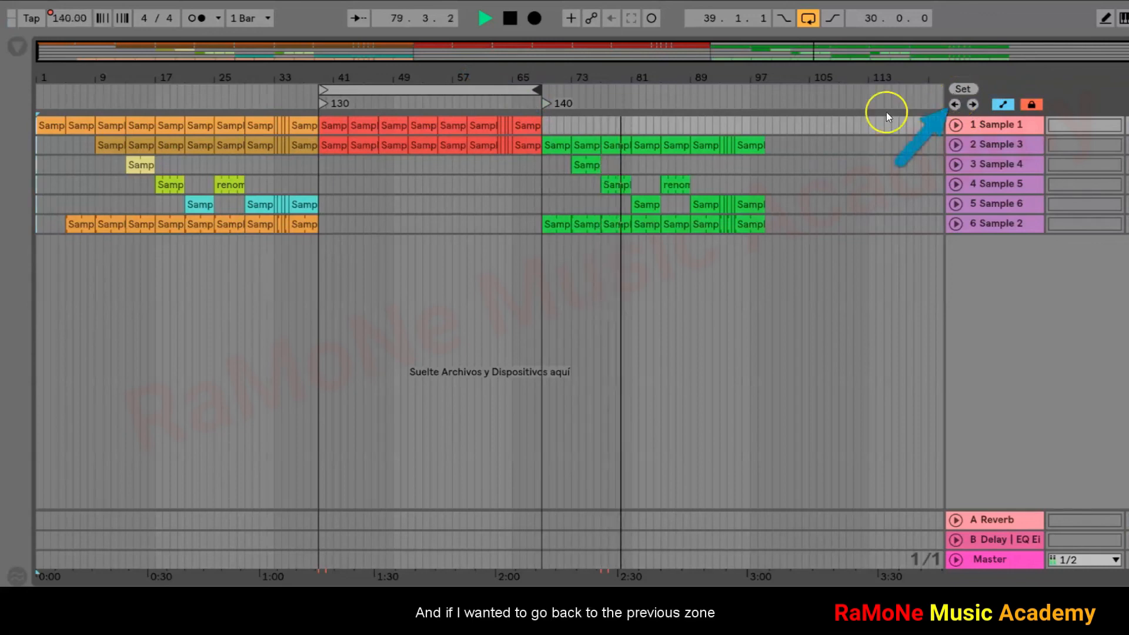
click(956, 105)
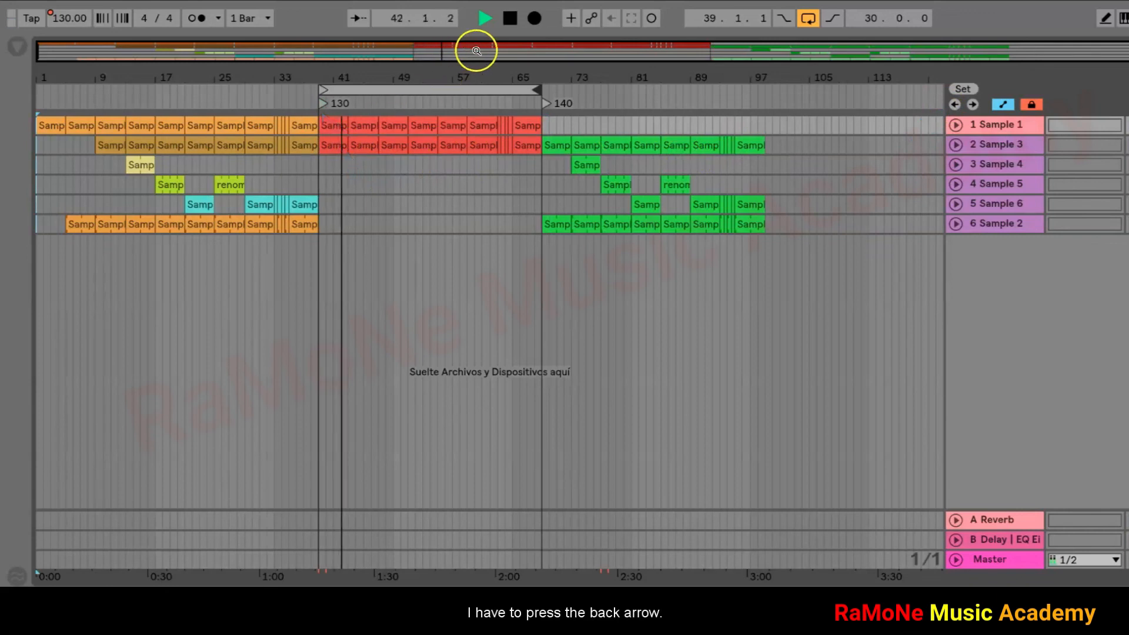
click(510, 20)
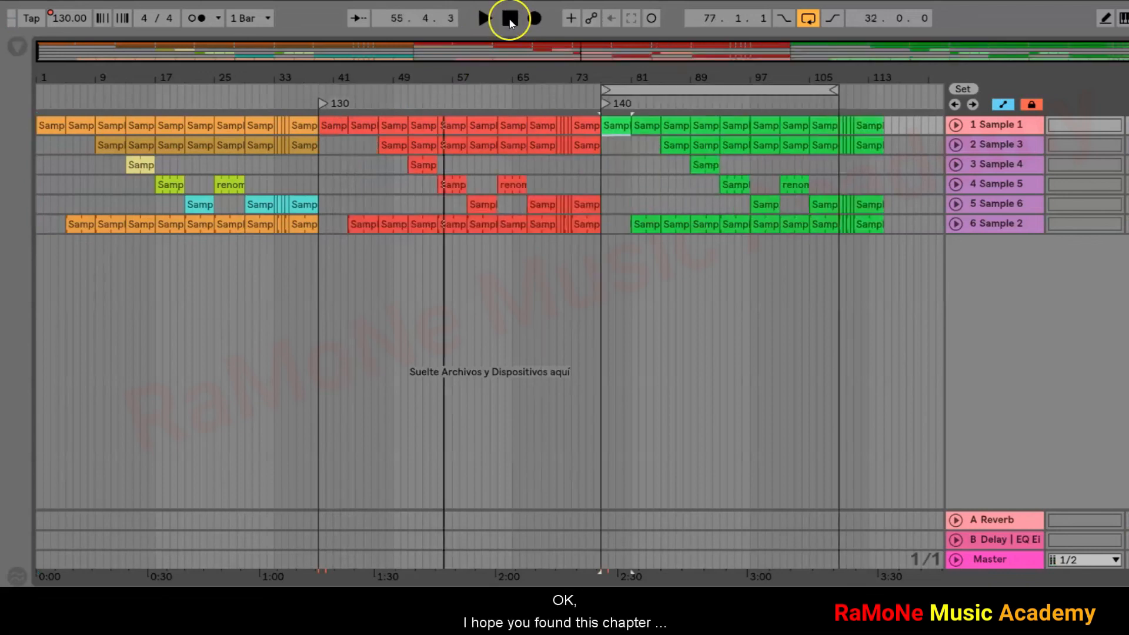